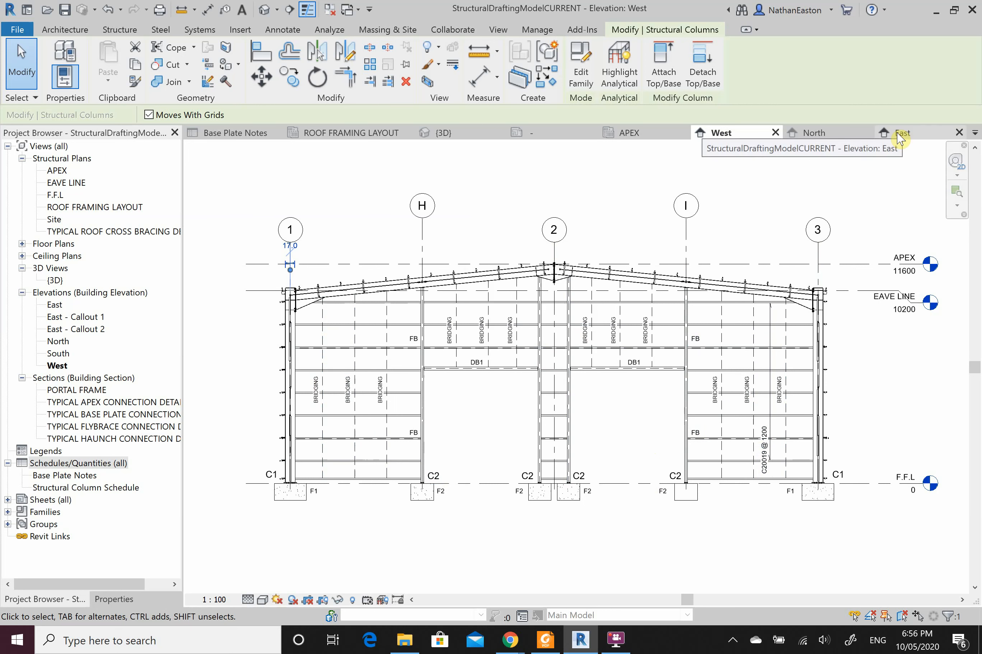
Step: Check the APEX structural plan and the East and West elevations
click(629, 133)
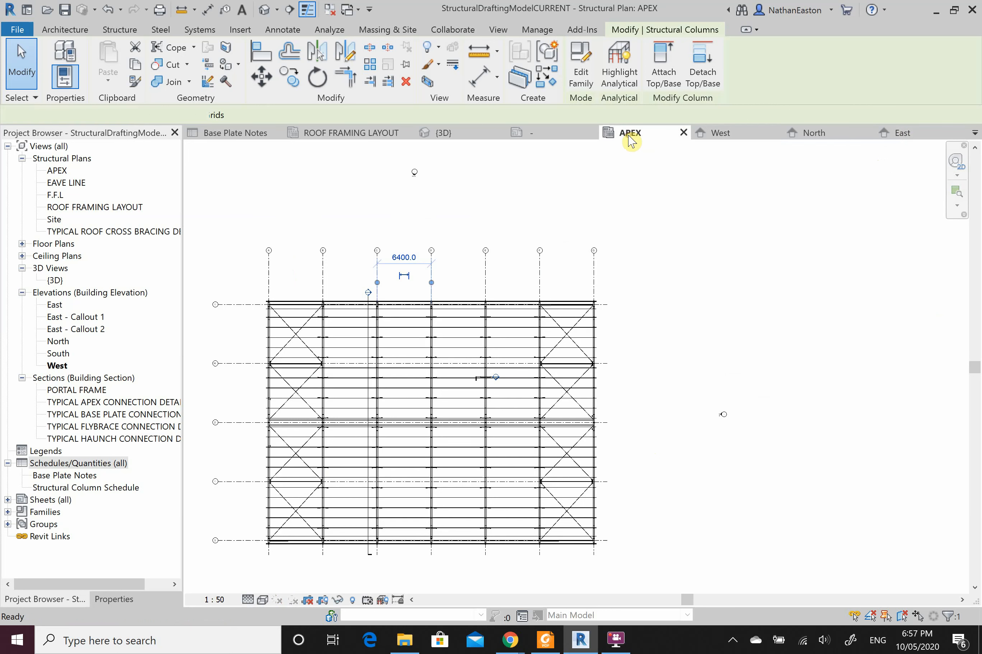
click(719, 418)
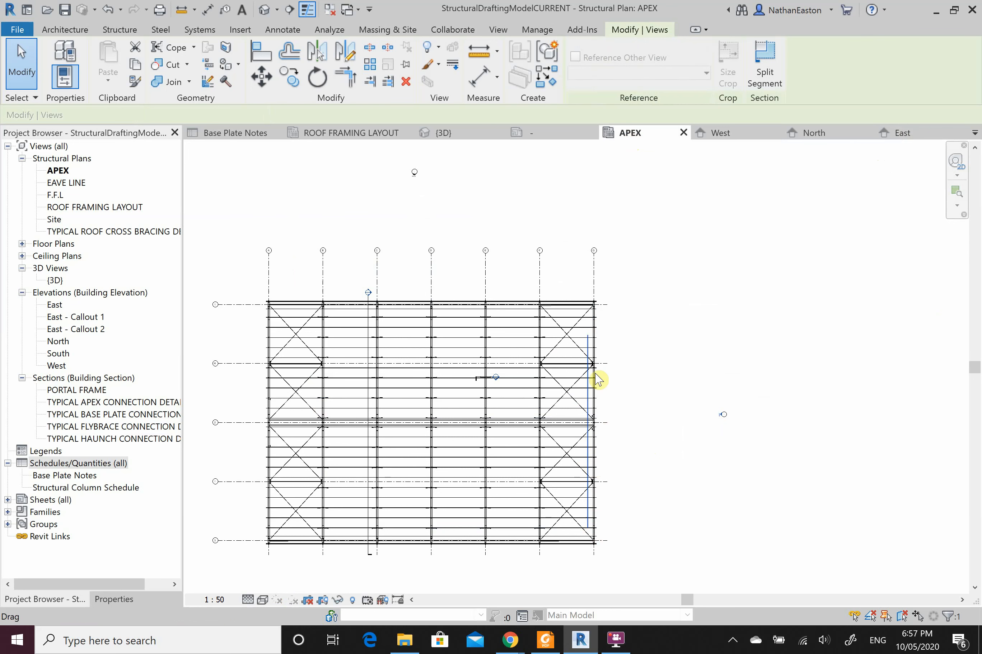
click(762, 134)
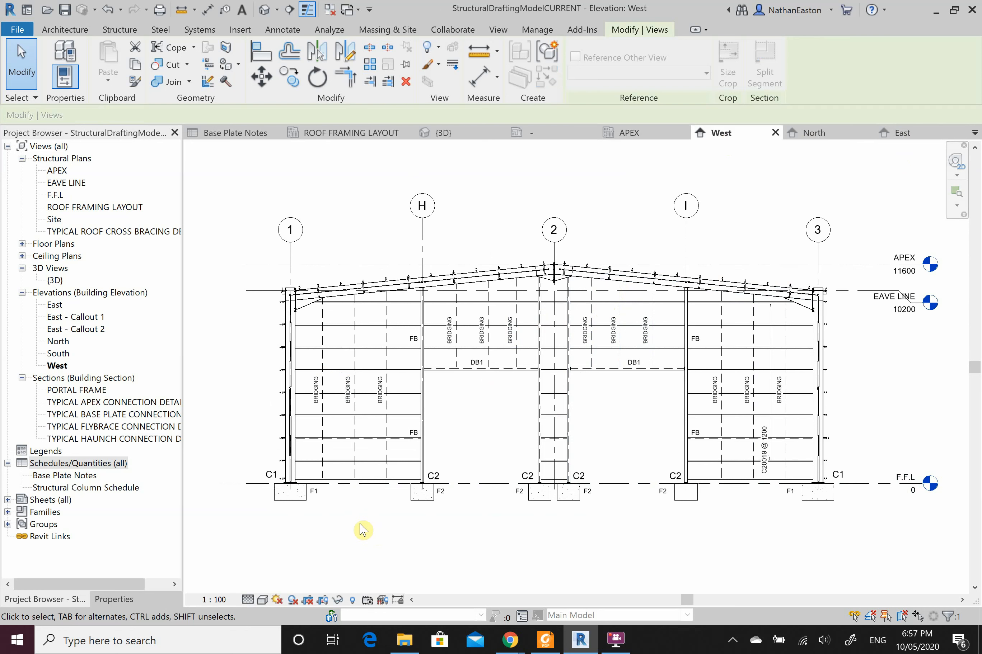
Step: Delete the old Structural Column Schedule and start a new Structural Columns schedule
right_click(121, 490)
click(197, 363)
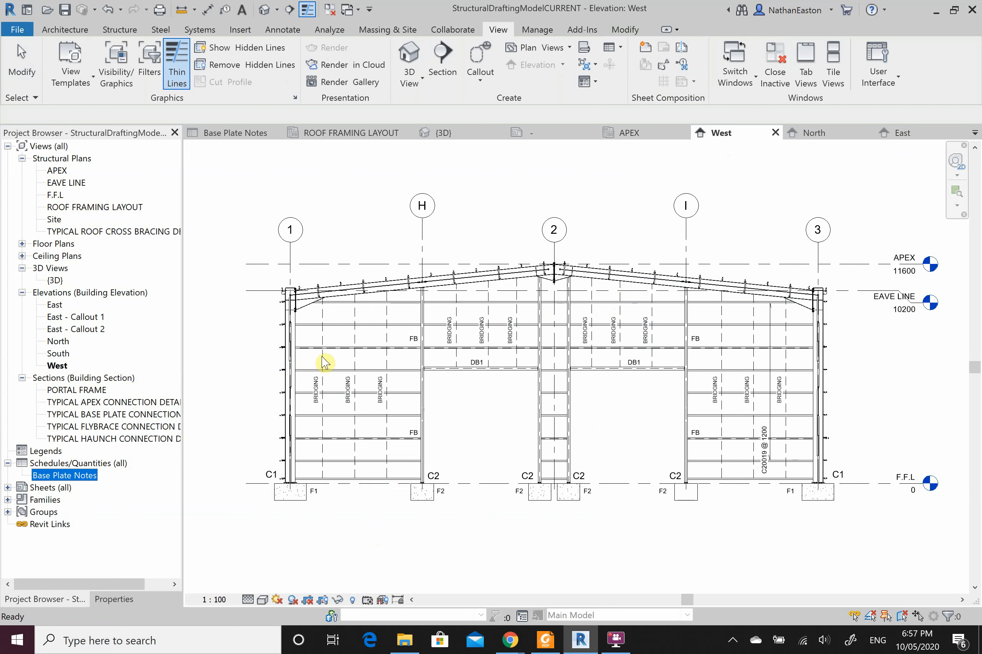
right_click(93, 464)
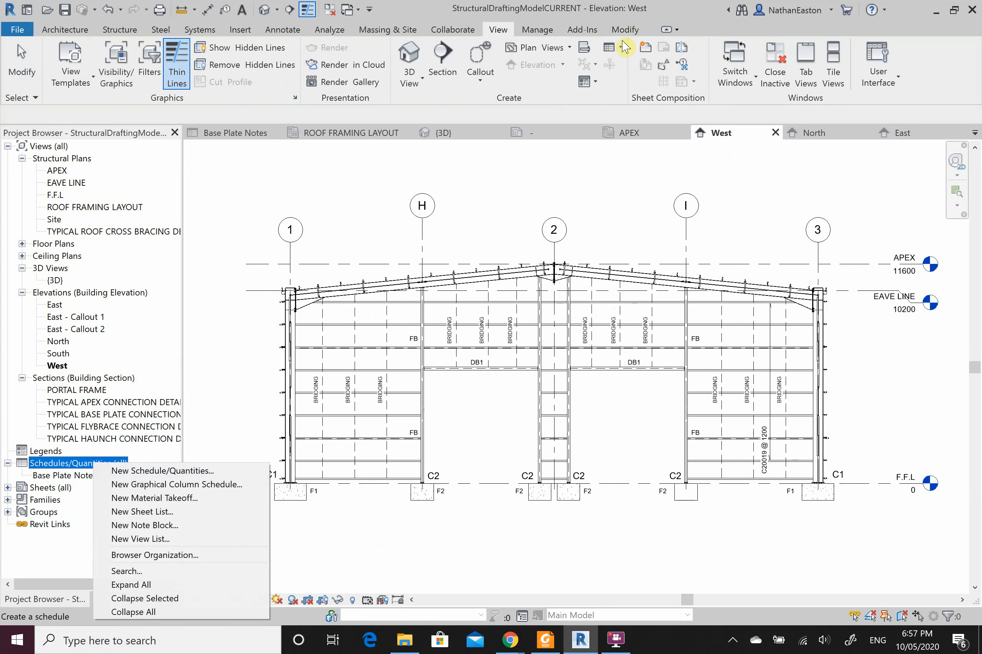
click(155, 473)
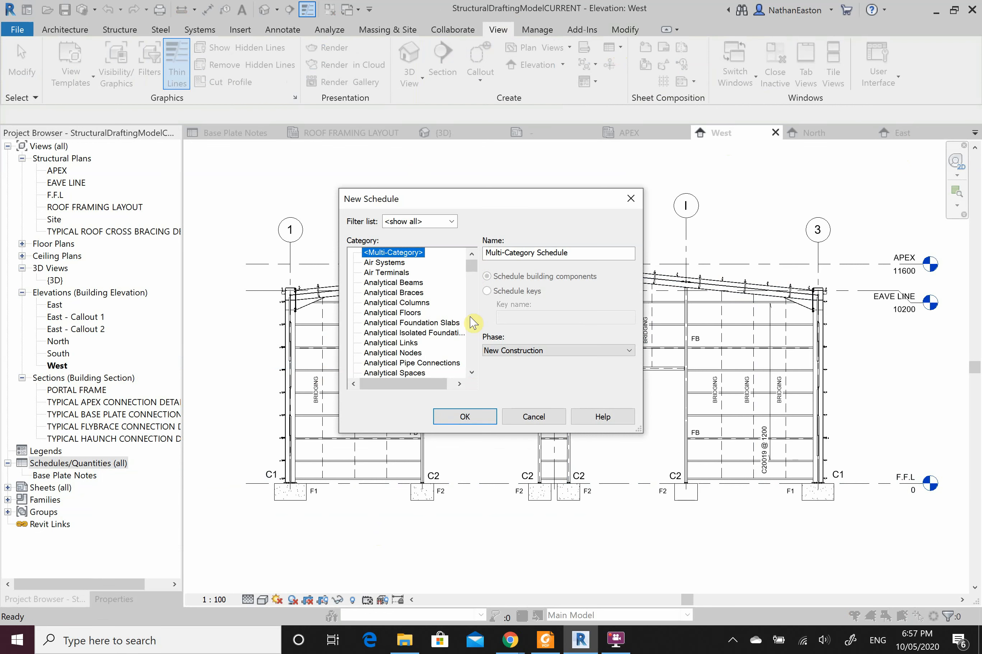
drag(475, 274, 455, 357)
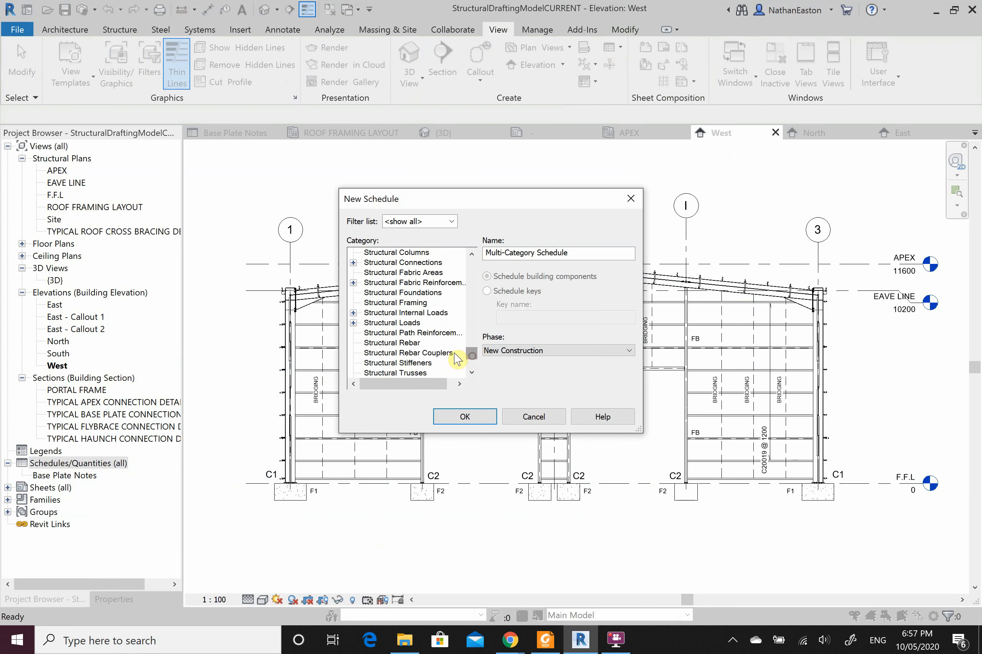
scroll(420, 343, up, 2)
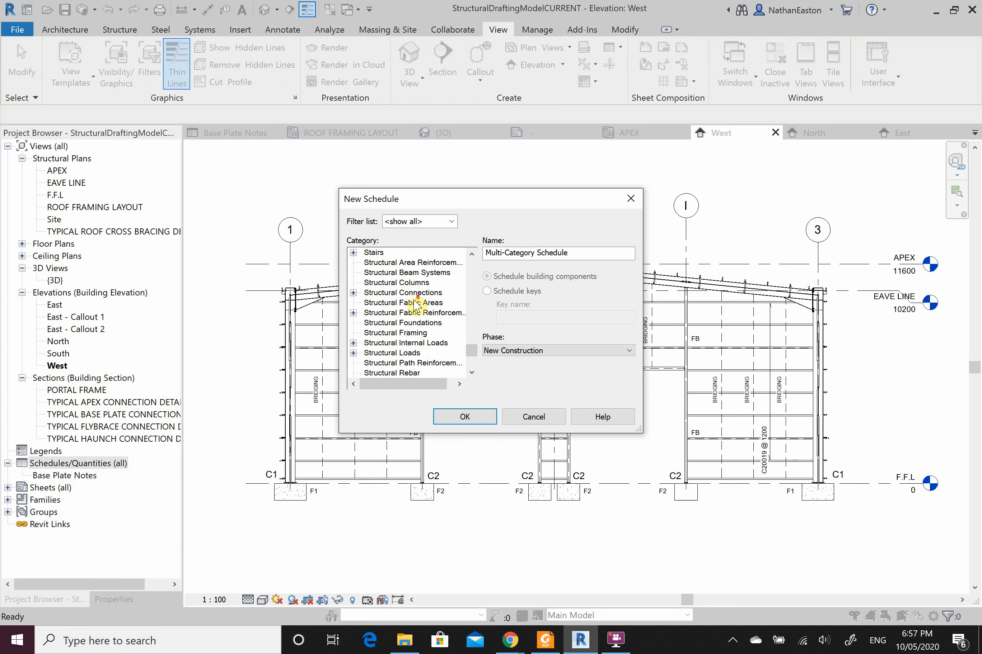
scroll(414, 301, down, 2)
scroll(405, 304, up, 1)
click(386, 287)
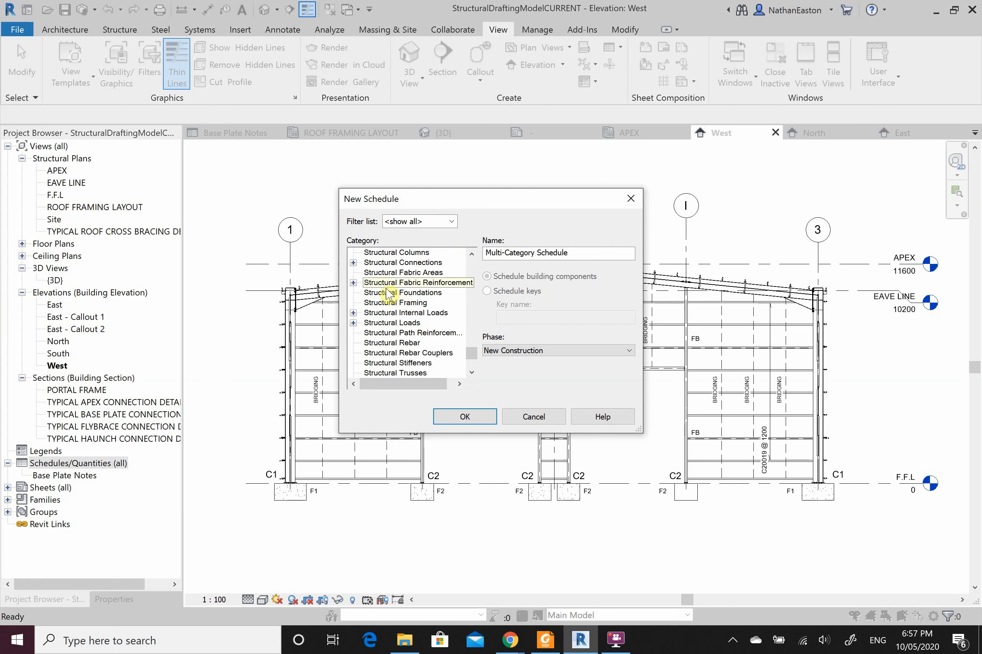
scroll(395, 315, up, 1)
click(406, 273)
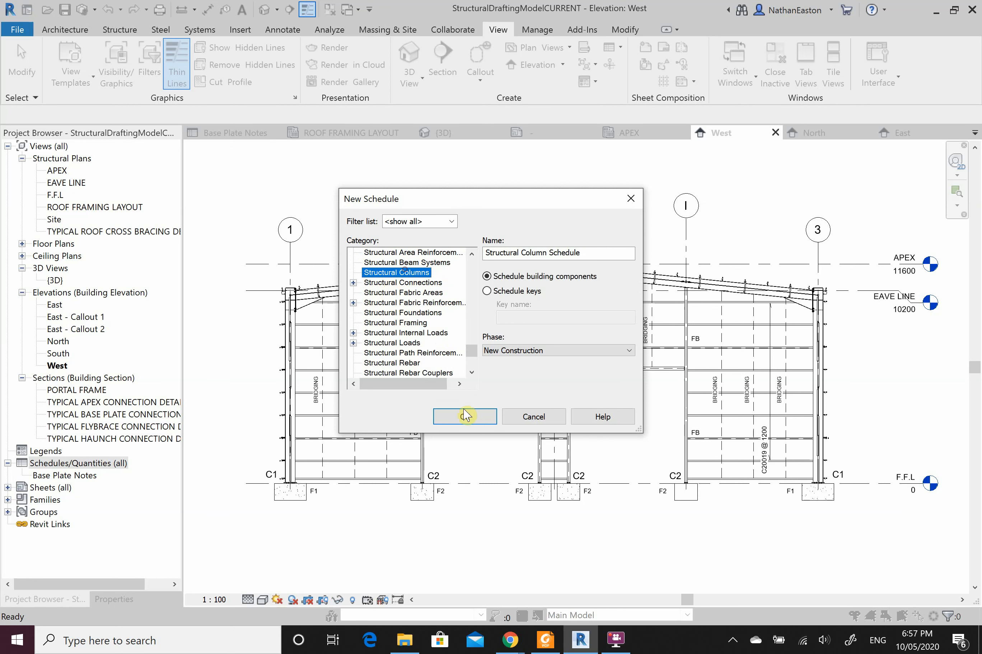
click(467, 417)
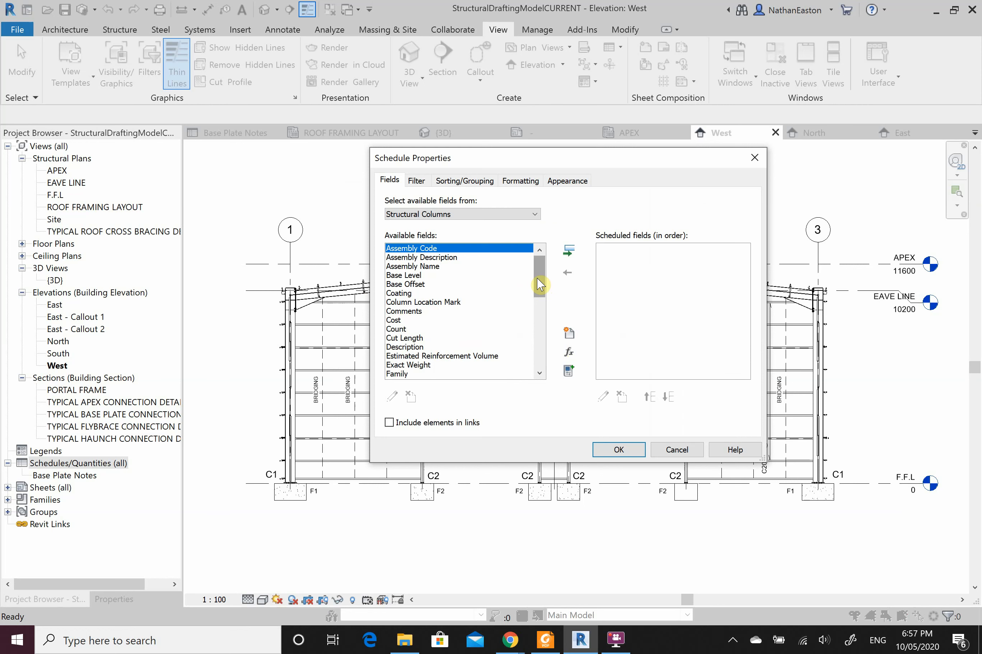
Step: Schedule the Mark, Type and Description fields, then create the column schedule
drag(538, 284, 539, 368)
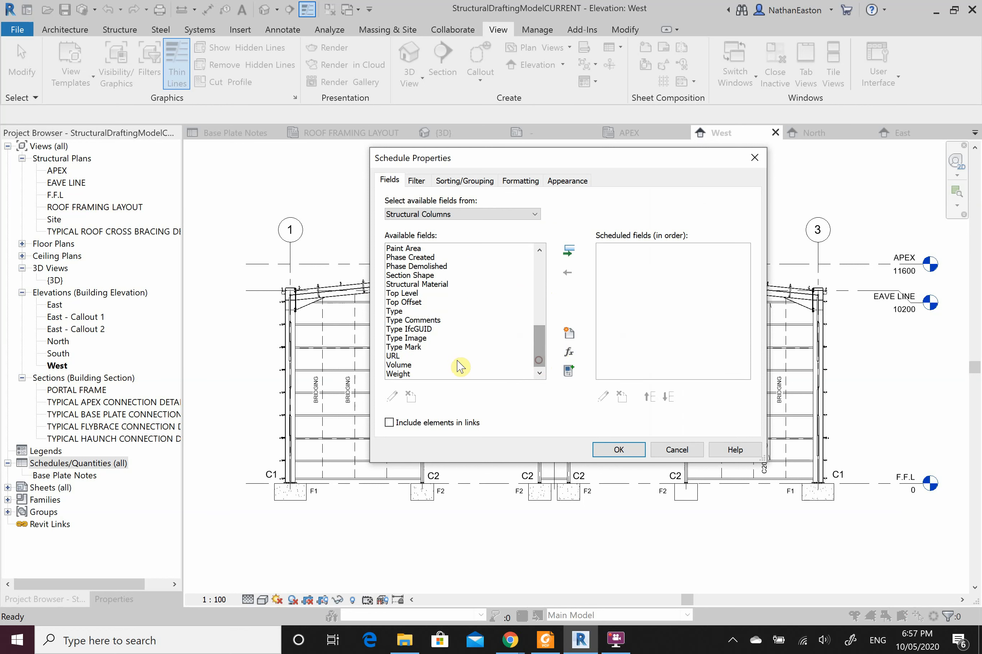
click(400, 313)
scroll(413, 330, up, 4)
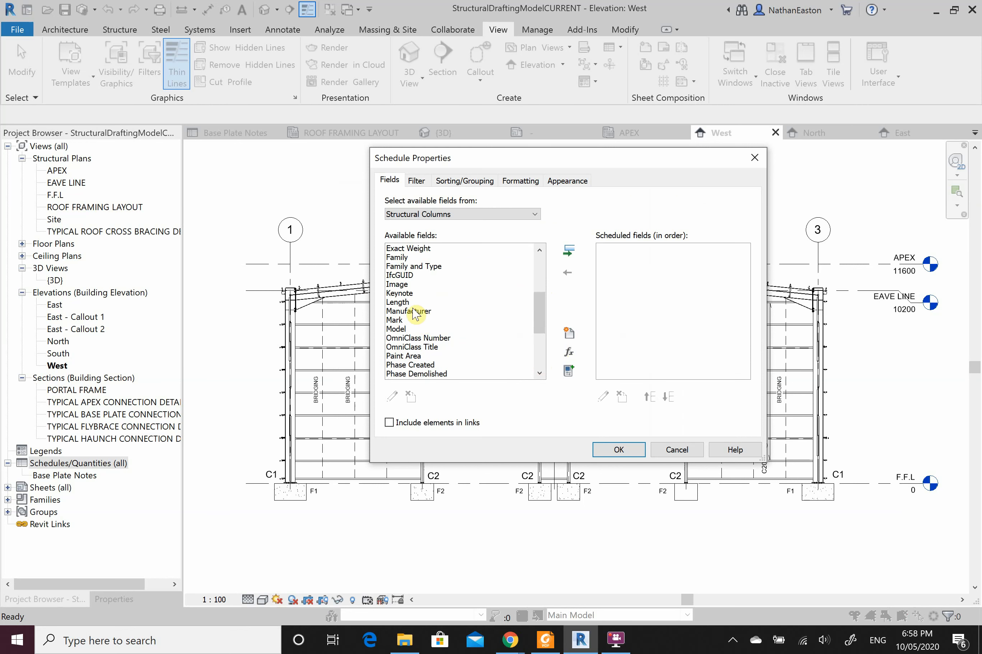
click(397, 320)
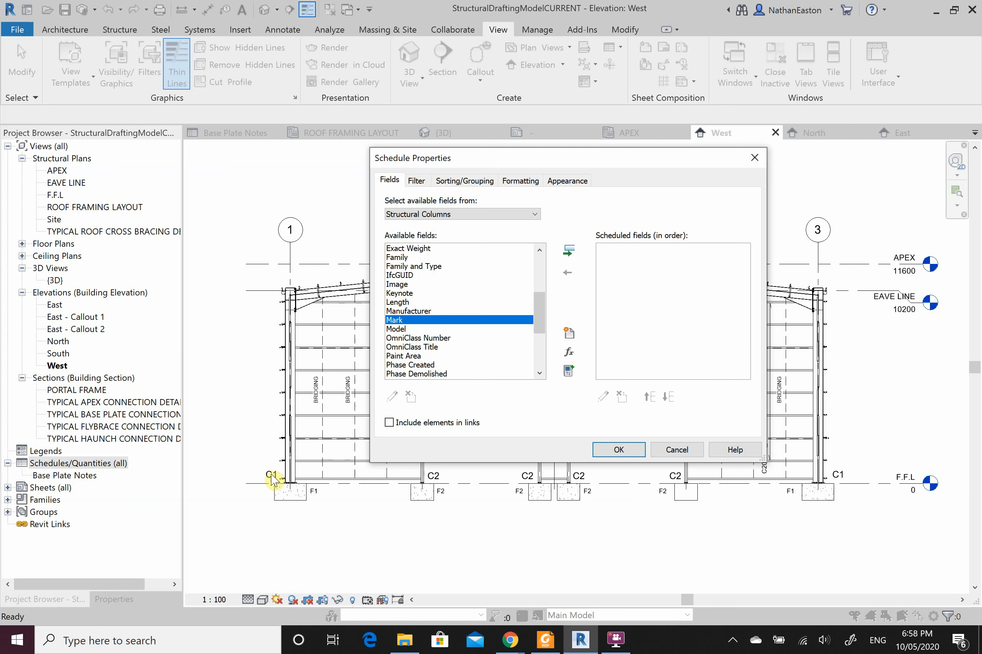
click(568, 251)
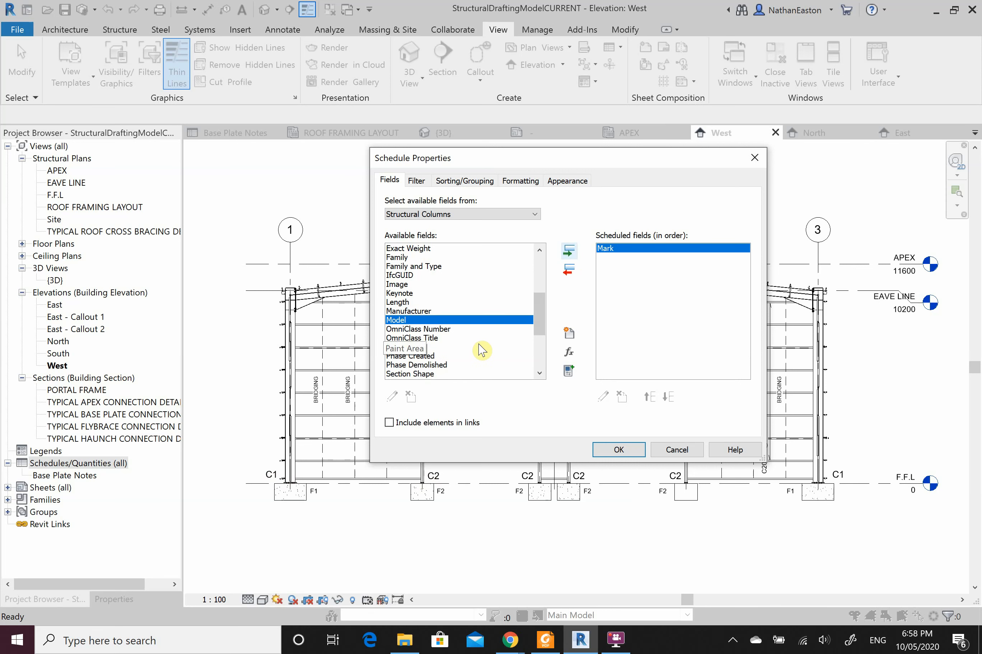
scroll(481, 350, down, 2)
click(428, 356)
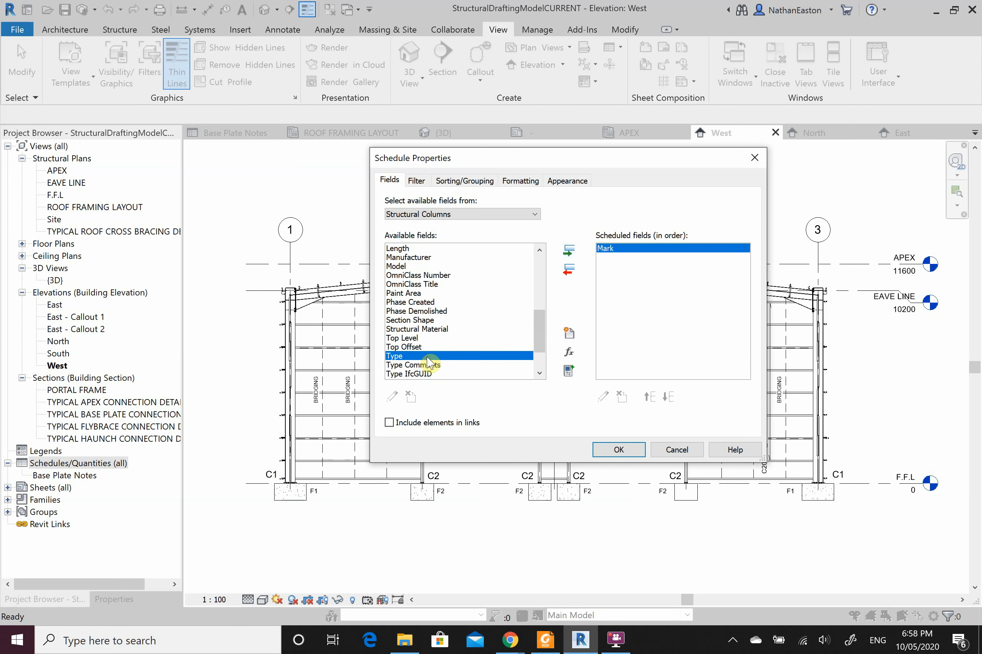
click(568, 251)
scroll(464, 338, up, 7)
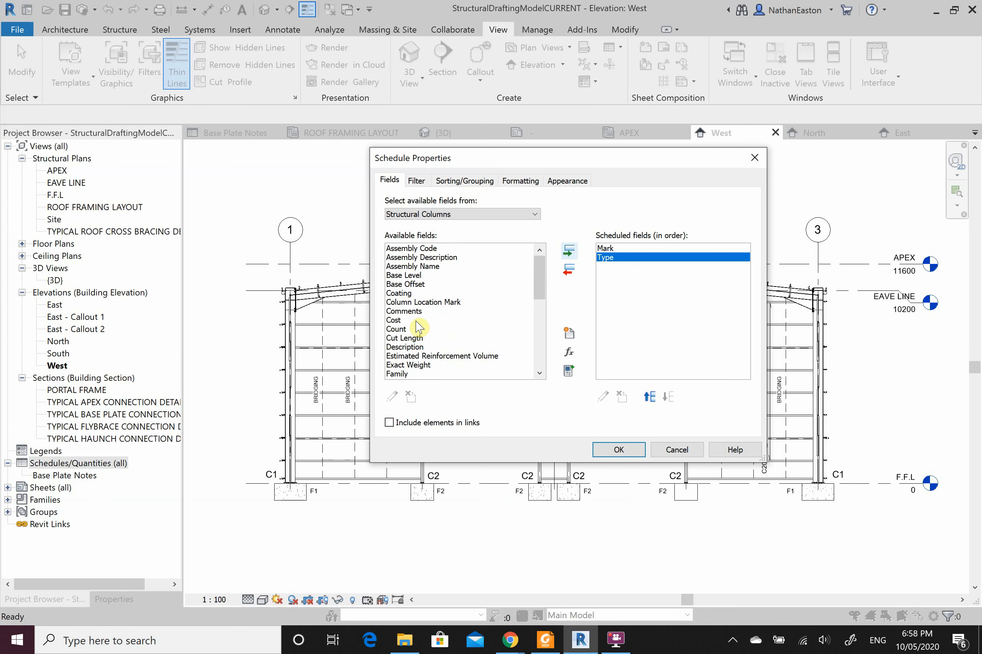
click(451, 348)
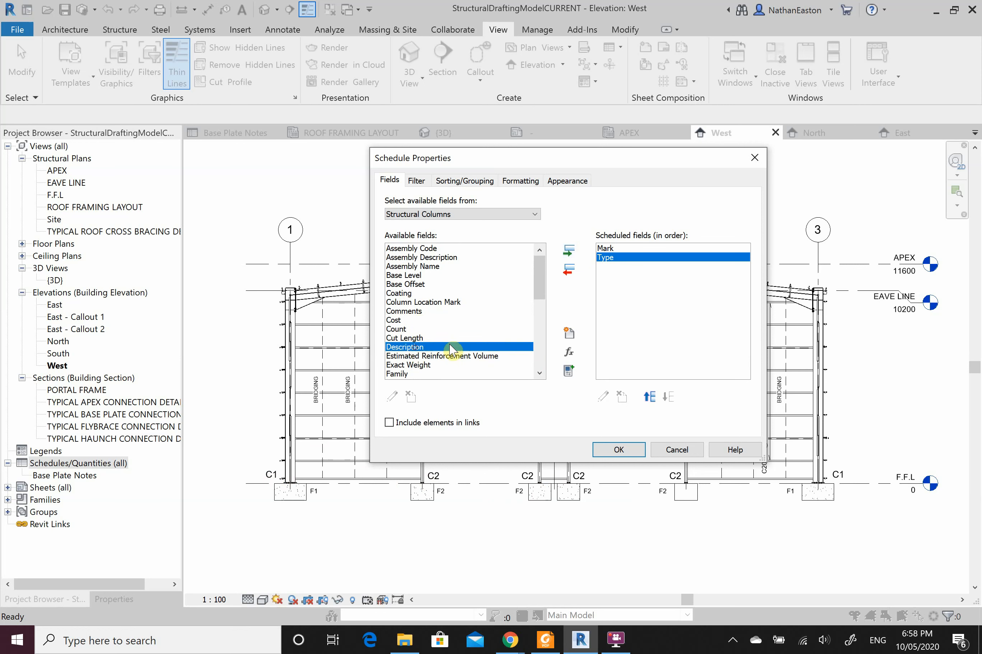
click(568, 250)
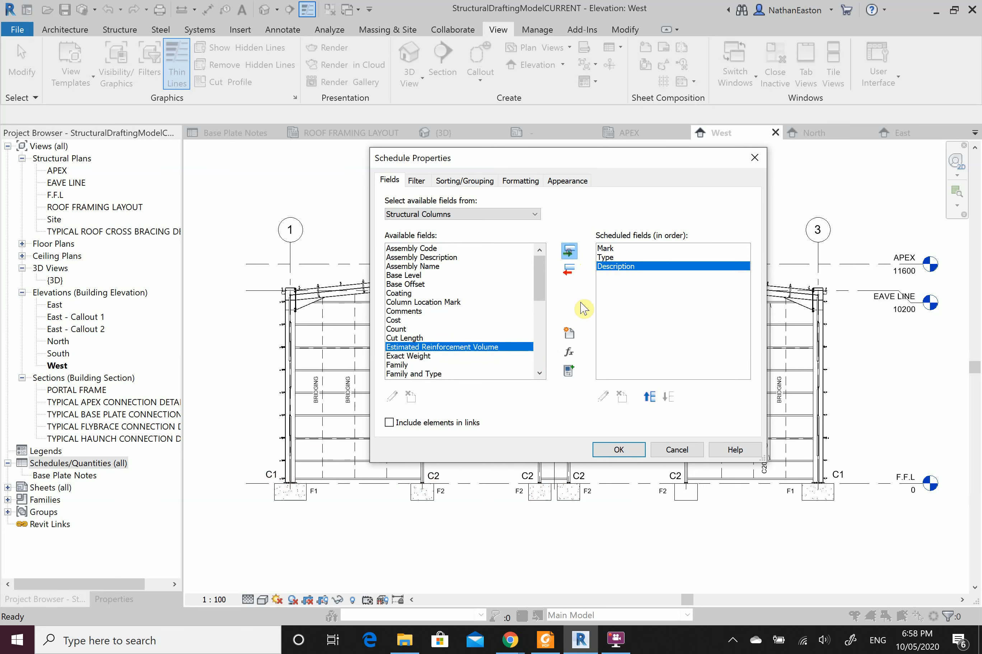
click(617, 450)
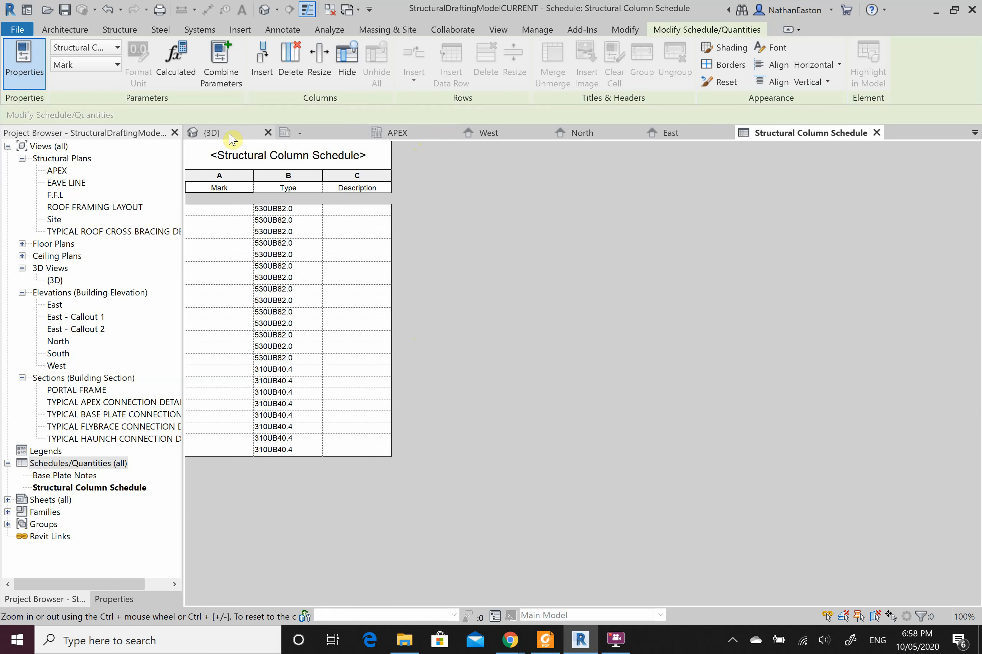
Step: In the 3D view, select all fourteen 530UB82.0 columns
click(245, 135)
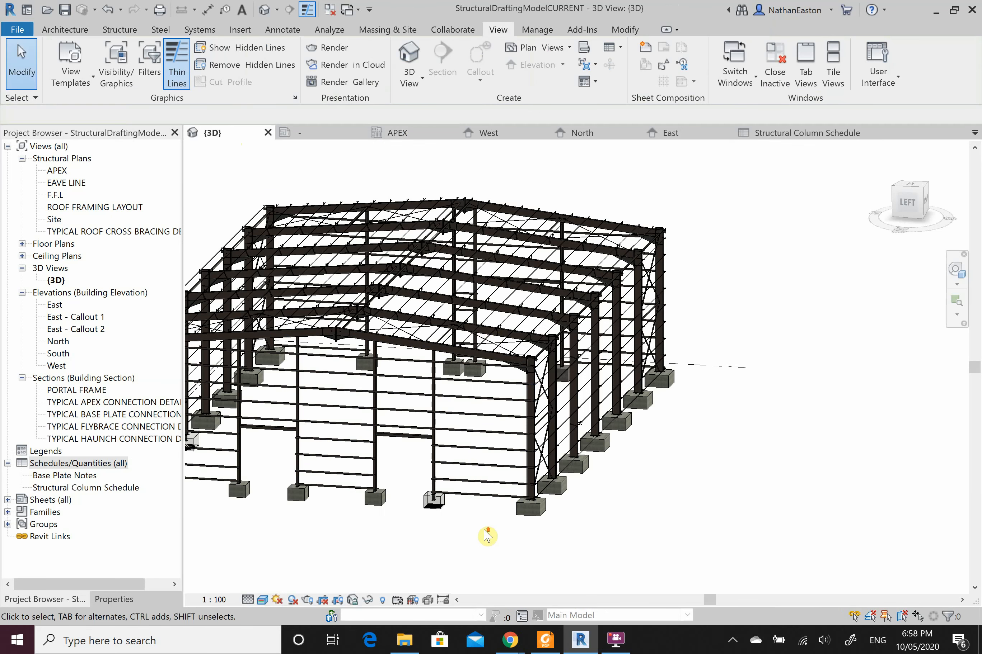
scroll(486, 531, up, 2)
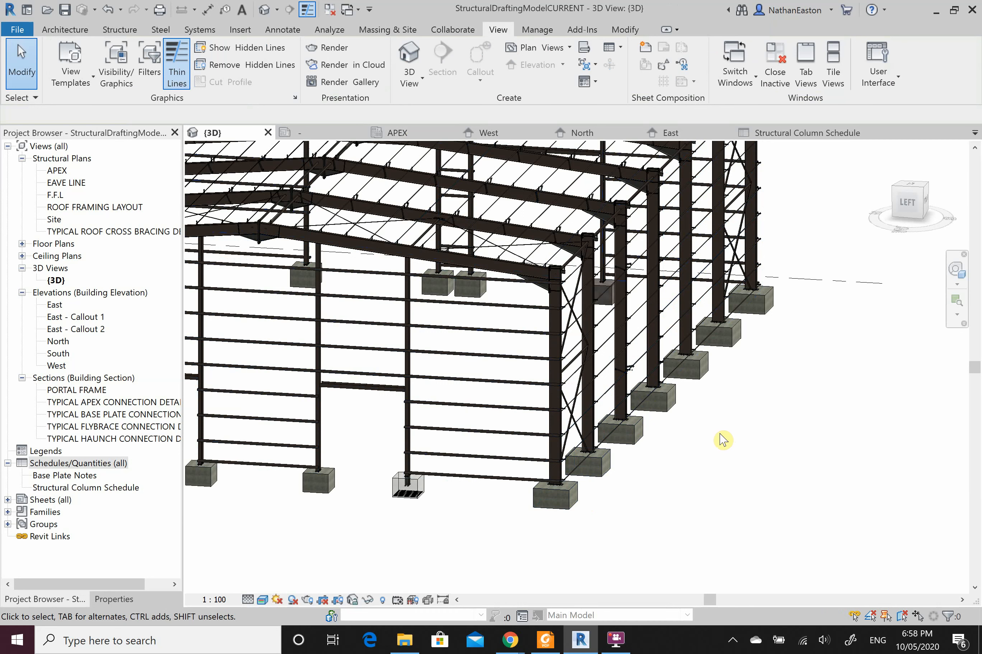
scroll(549, 382, up, 5)
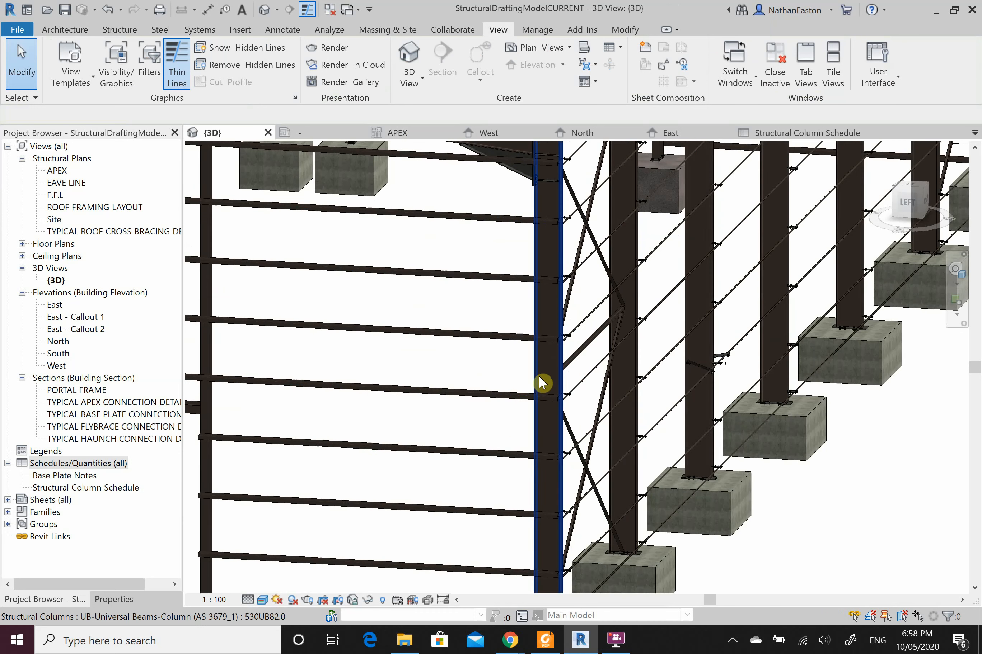
click(540, 379)
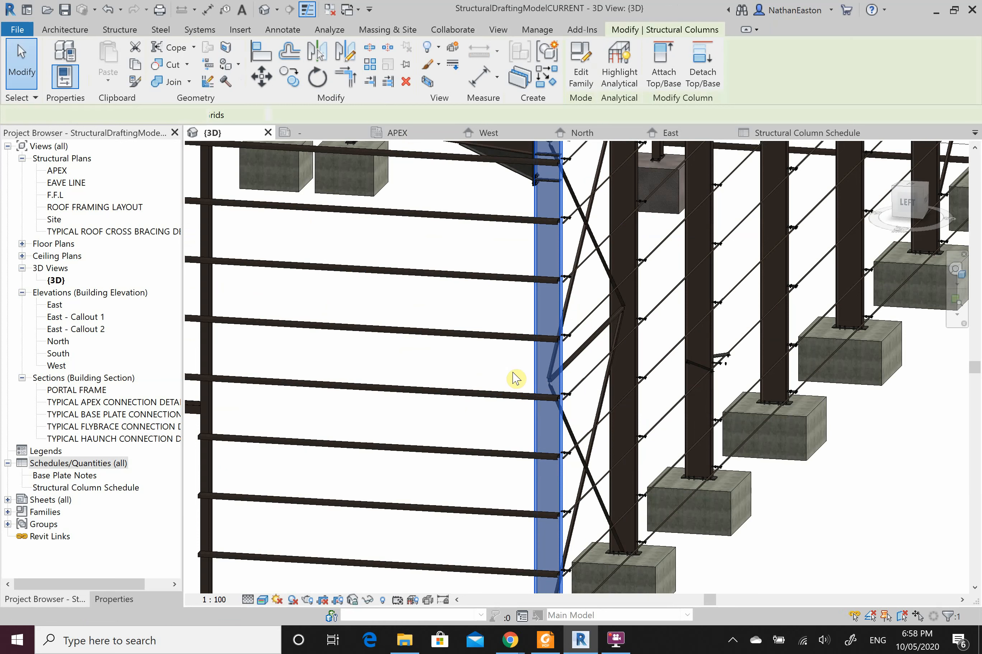
key(s)
key(a)
Step: Set their Mark to C1, accept the duplicate-Mark warning, and deselect them
click(112, 599)
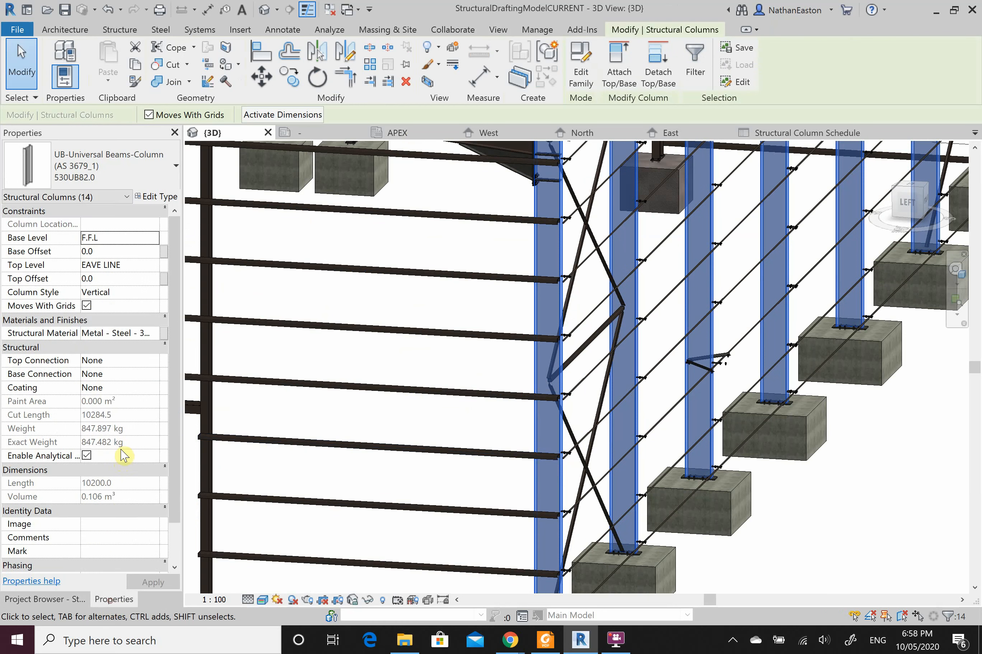
scroll(123, 456, down, 1)
click(110, 511)
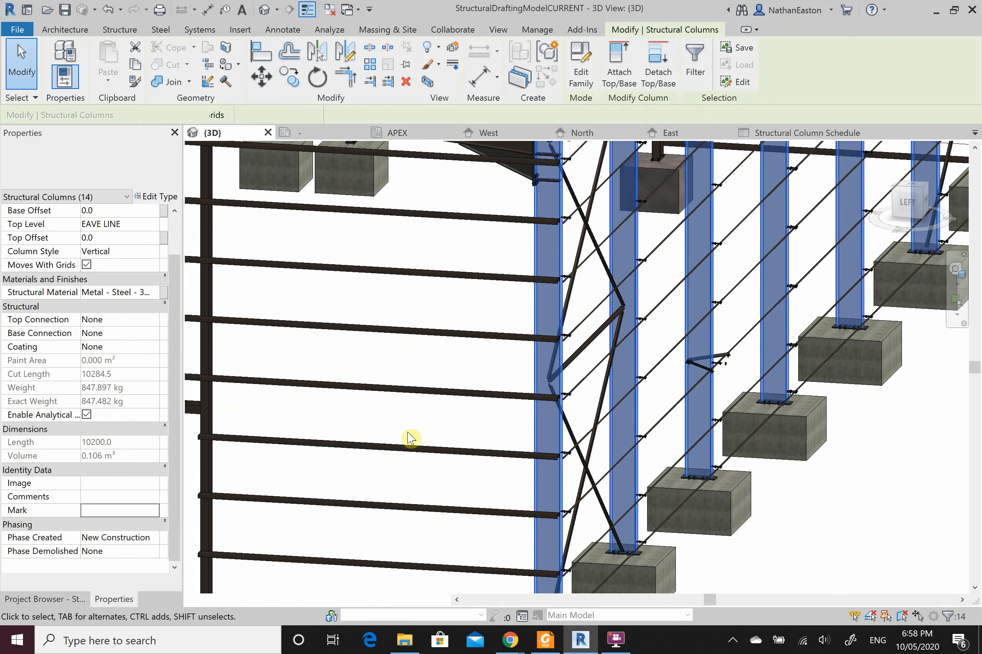
click(129, 511)
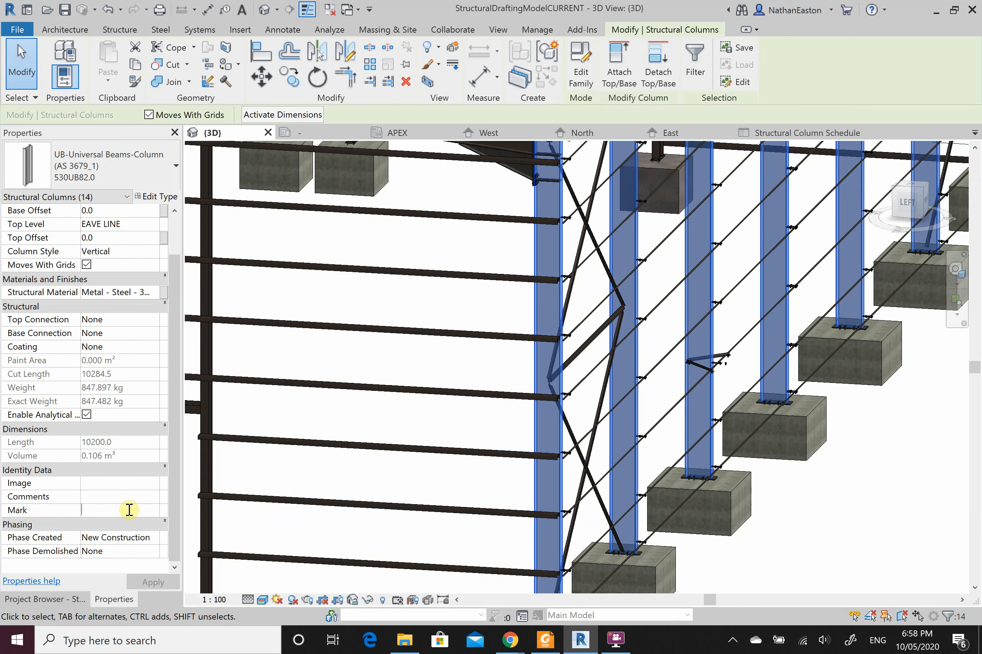
text(c)
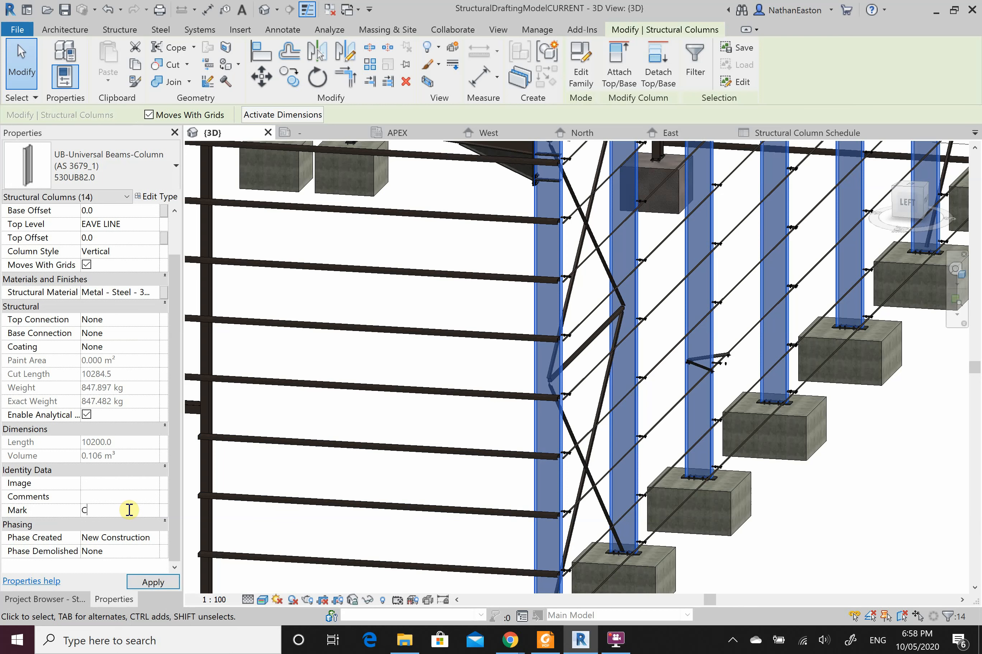
click(157, 585)
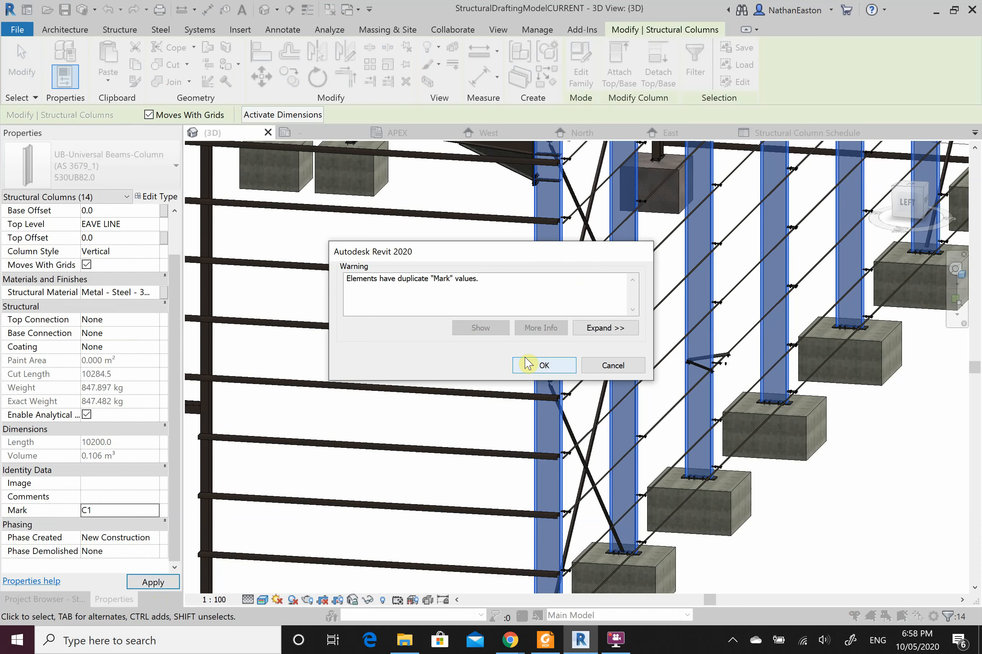
click(528, 364)
scroll(634, 385, down, 3)
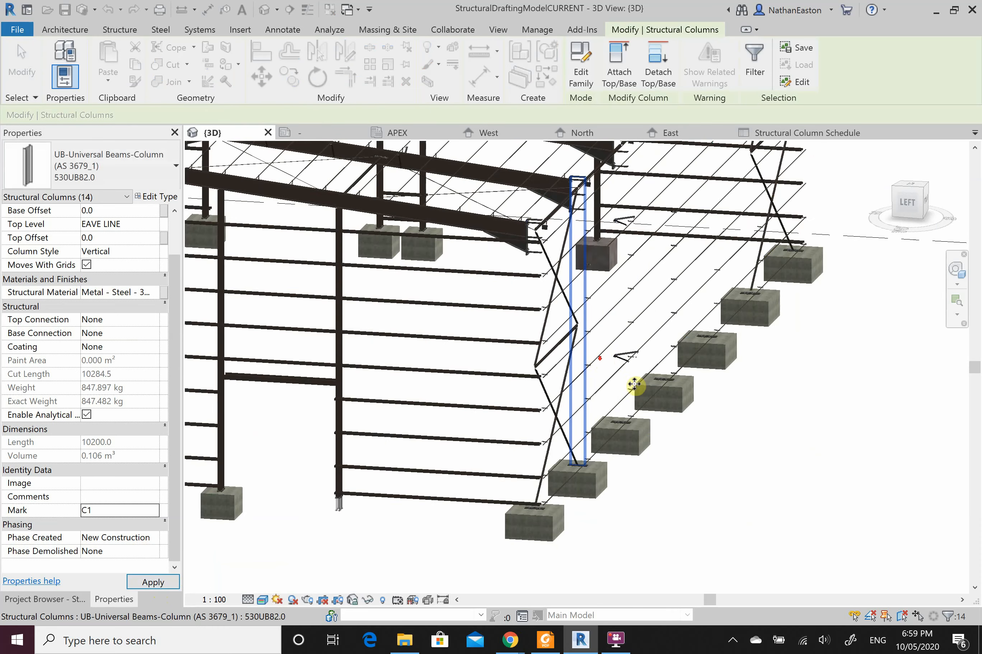
scroll(633, 384, down, 2)
click(762, 453)
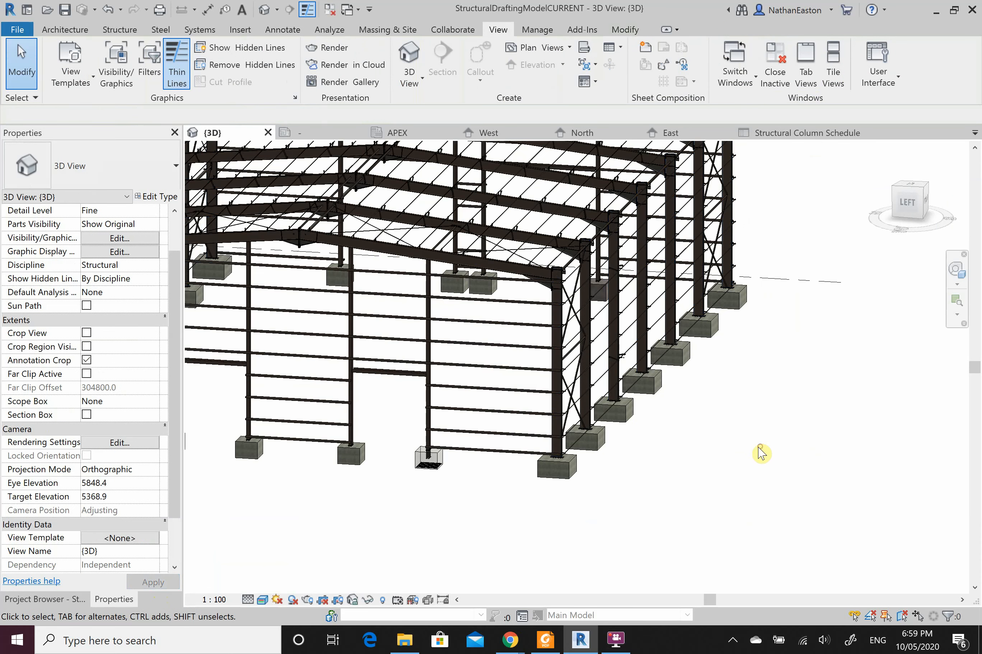
Step: Give all eight 310UB40.4 wall columns the Mark C2
scroll(351, 358, up, 2)
click(350, 356)
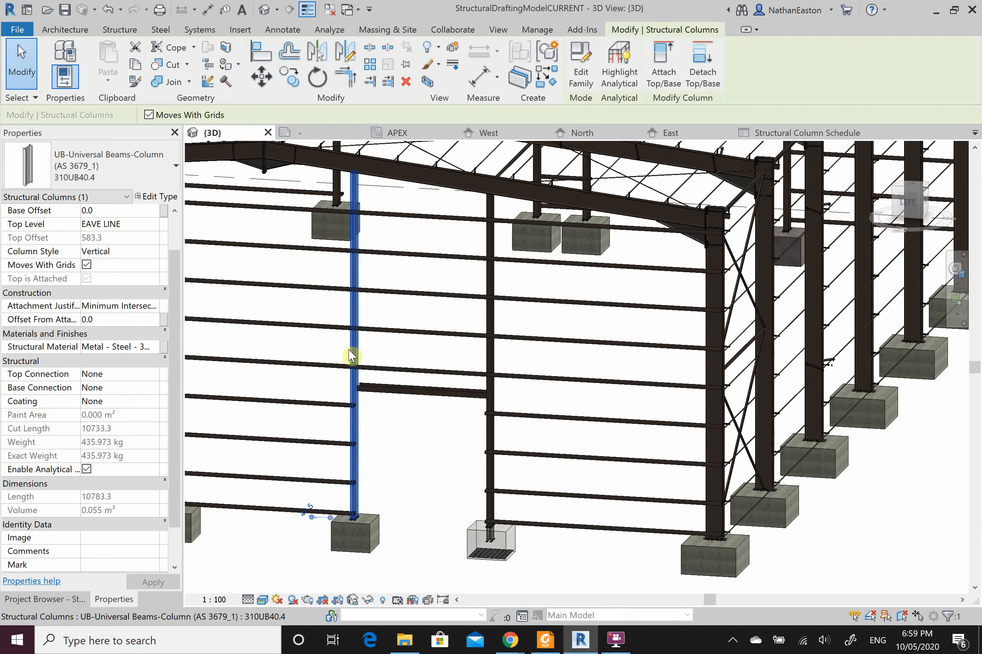
key(s)
key(a)
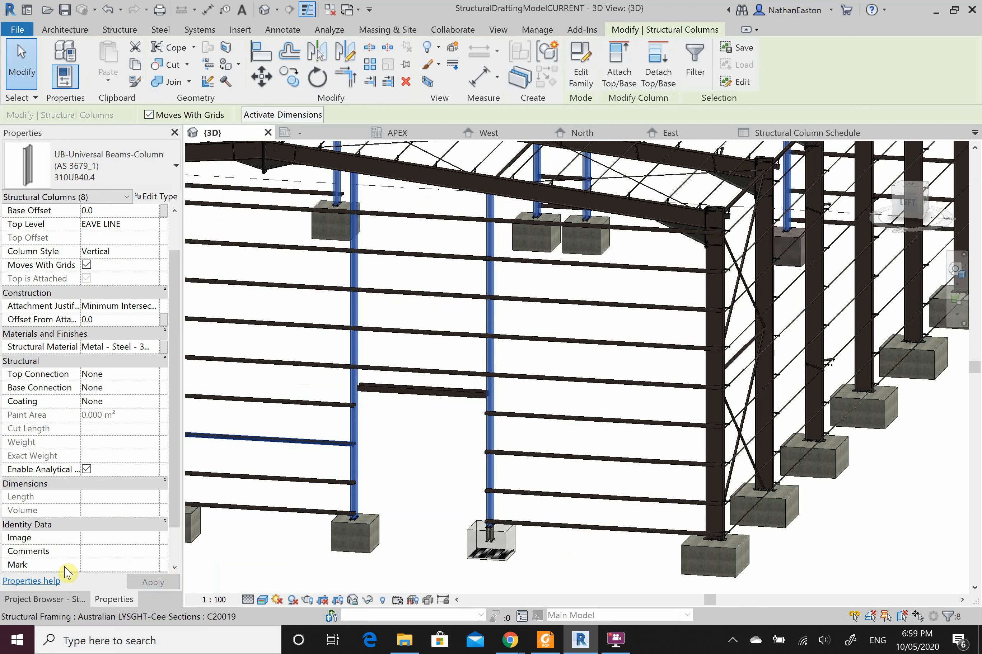
click(101, 566)
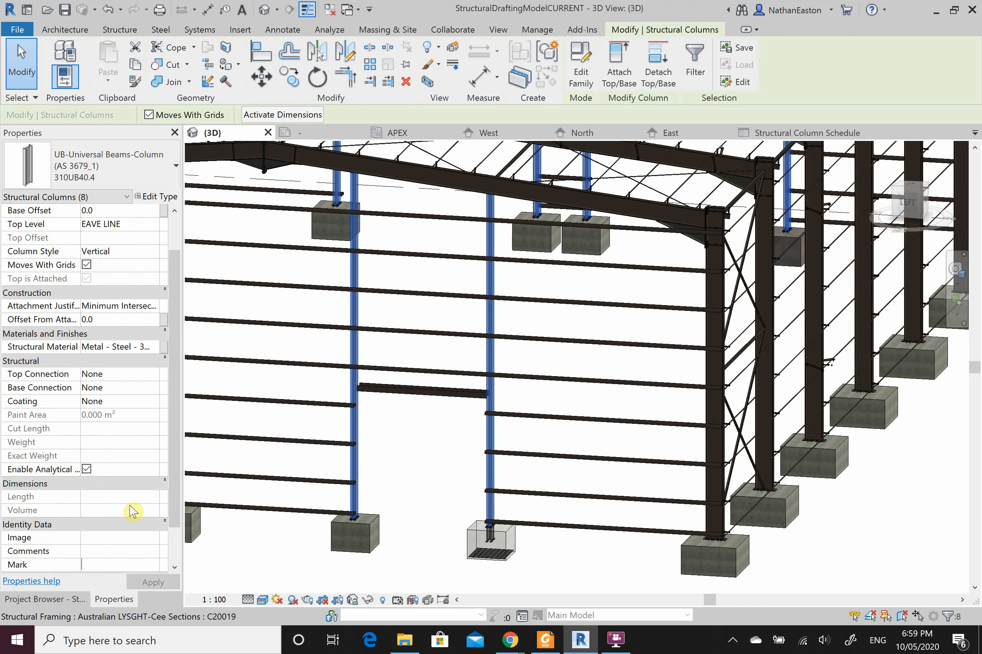
text(C2)
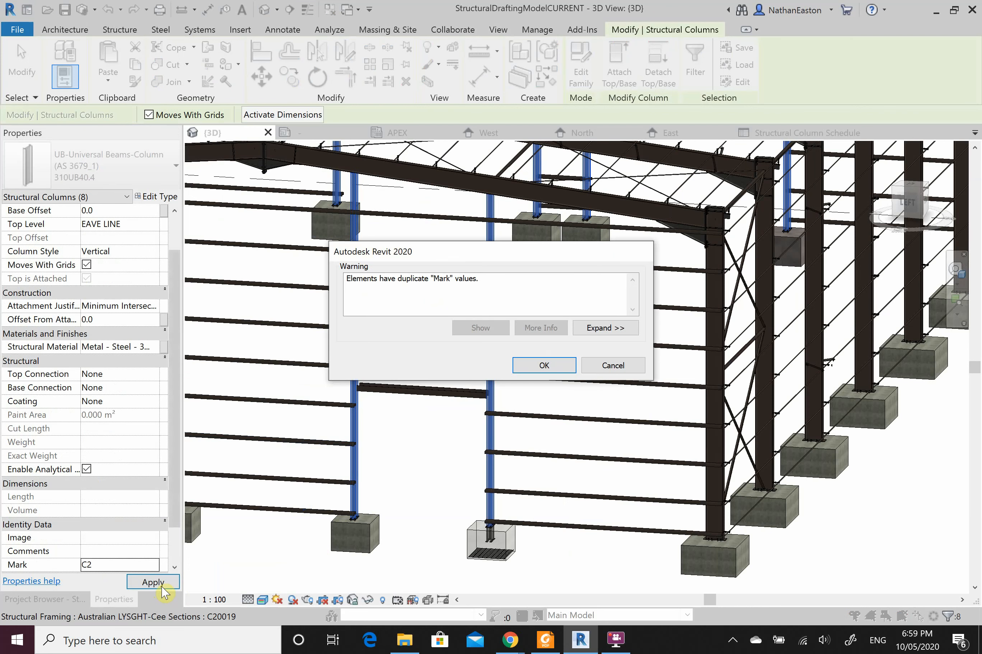
click(557, 369)
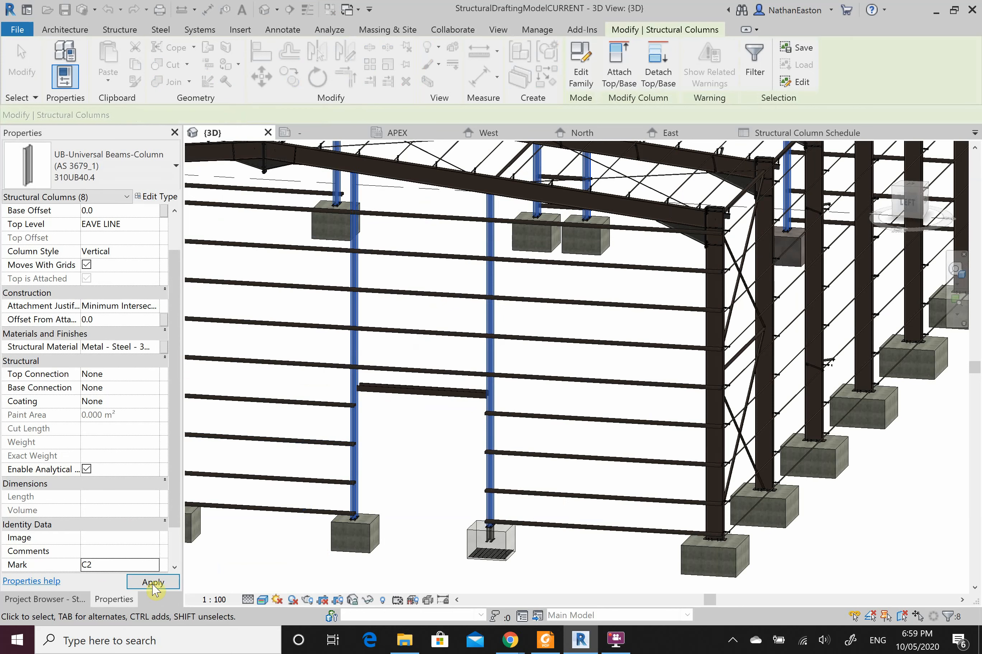
click(427, 528)
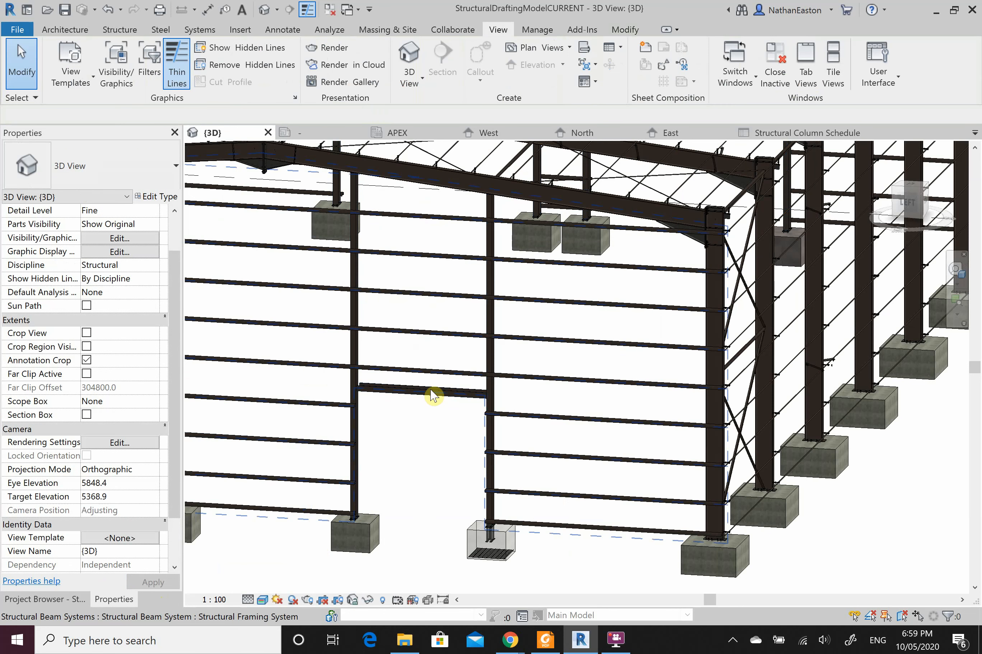
Step: Give the four 360UB44.7 door girders the Mark DB1
key(Tab)
click(433, 396)
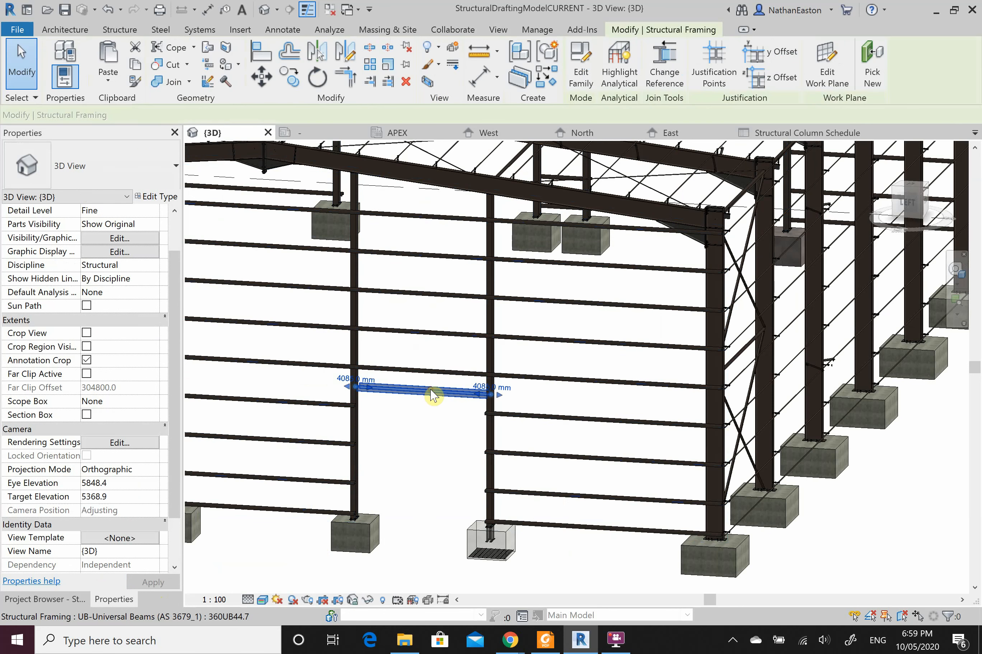
key(s)
key(a)
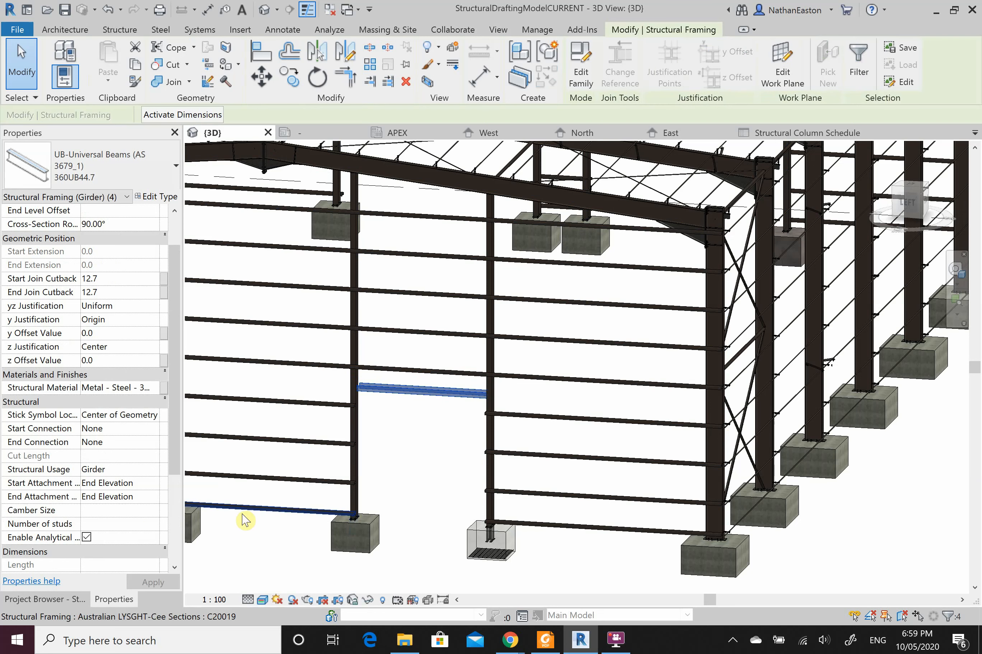
scroll(126, 507, down, 4)
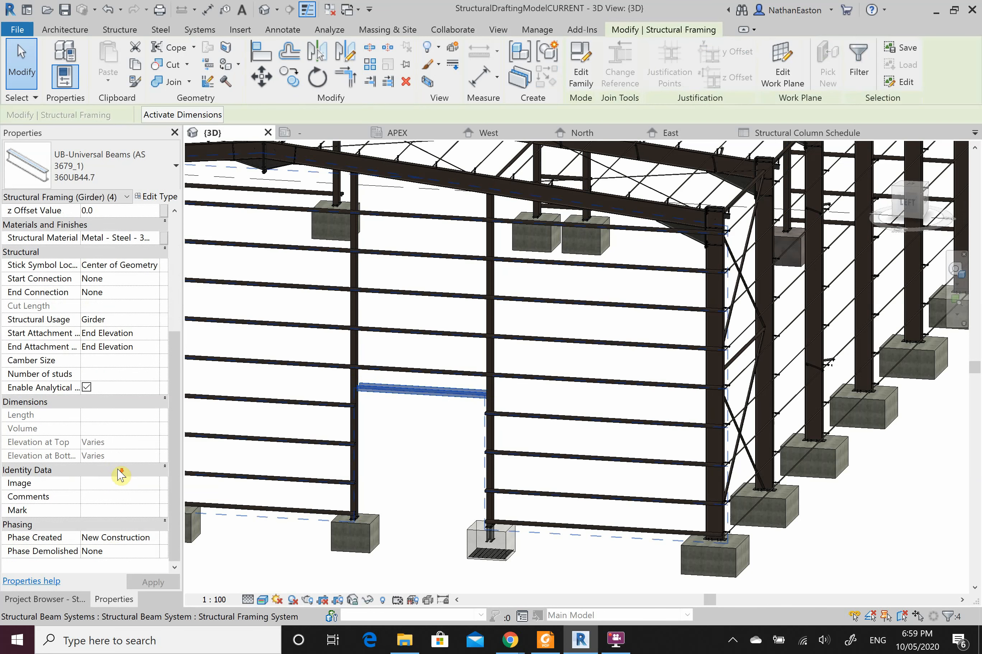
click(116, 512)
text(D)
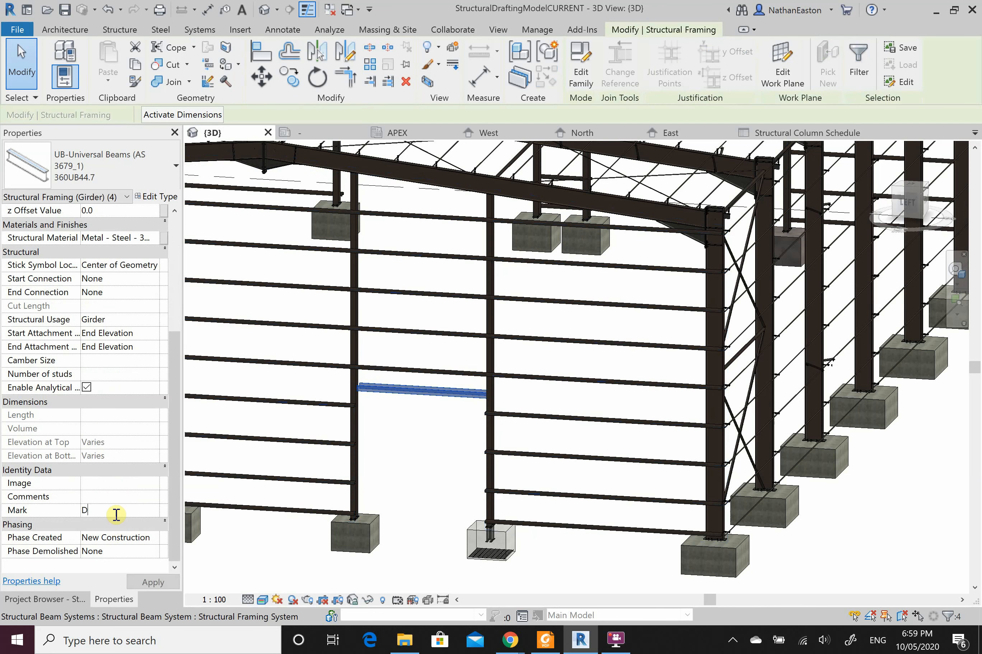
text(B1)
click(153, 583)
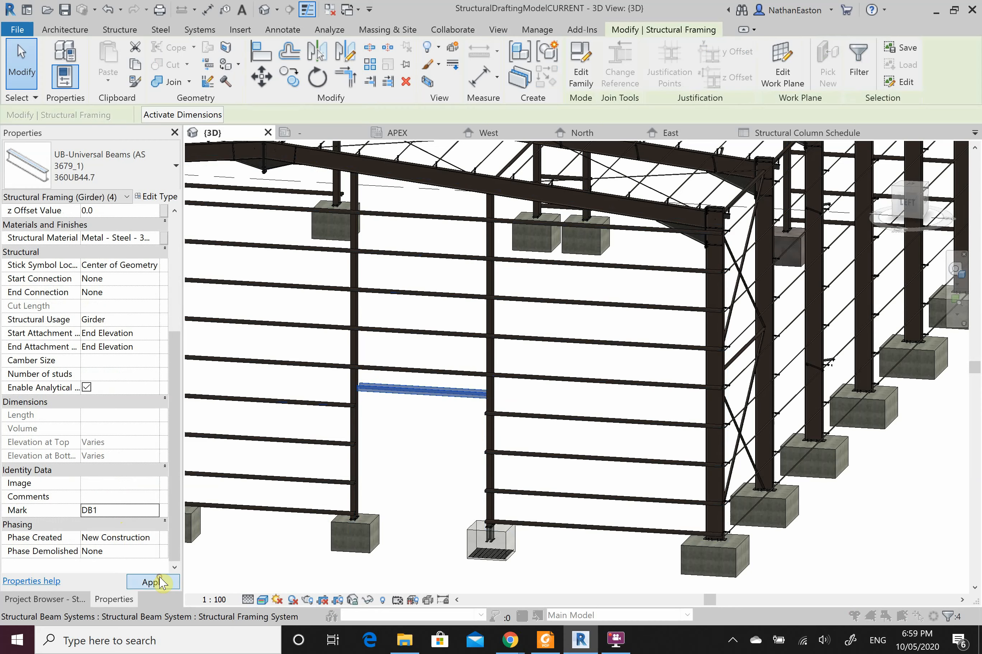
click(523, 360)
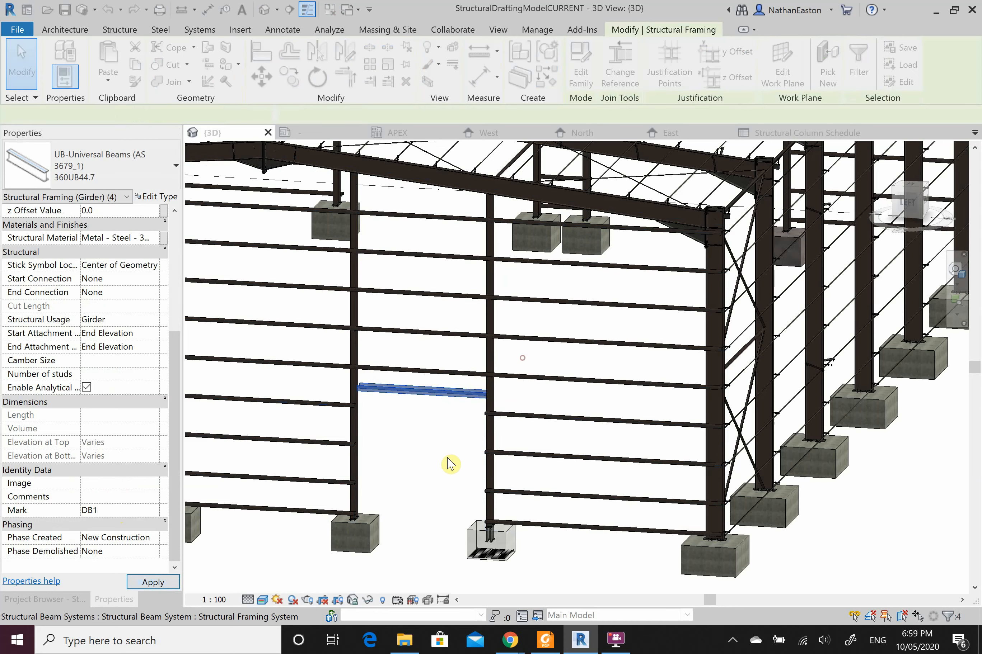
click(410, 520)
Step: Select all 14 roof rafters to check their Mark
scroll(424, 555, down, 2)
scroll(529, 354, up, 3)
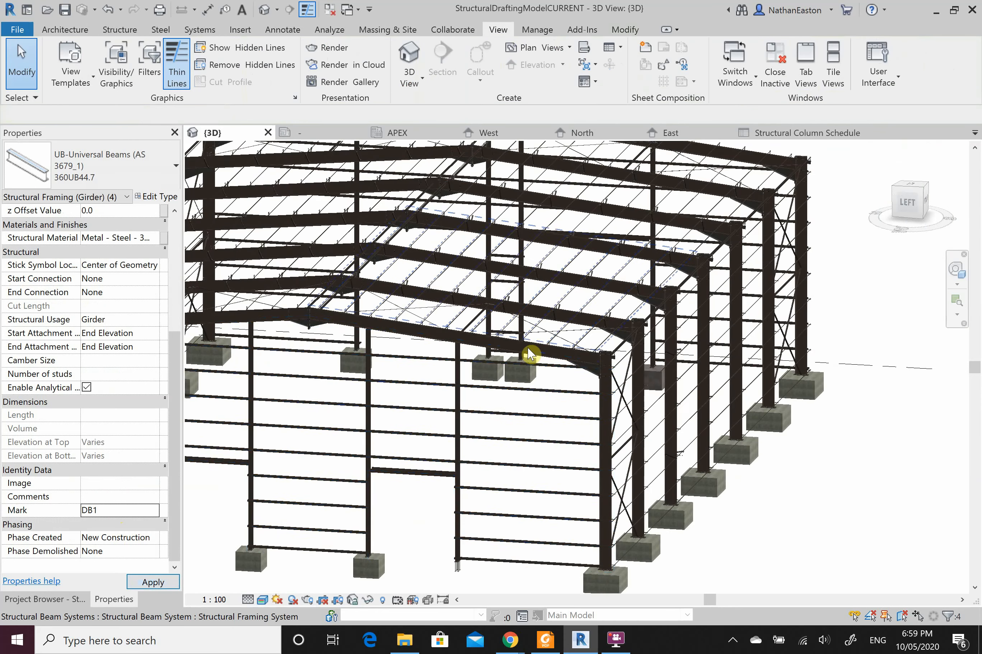
key(Escape)
scroll(529, 345, up, 5)
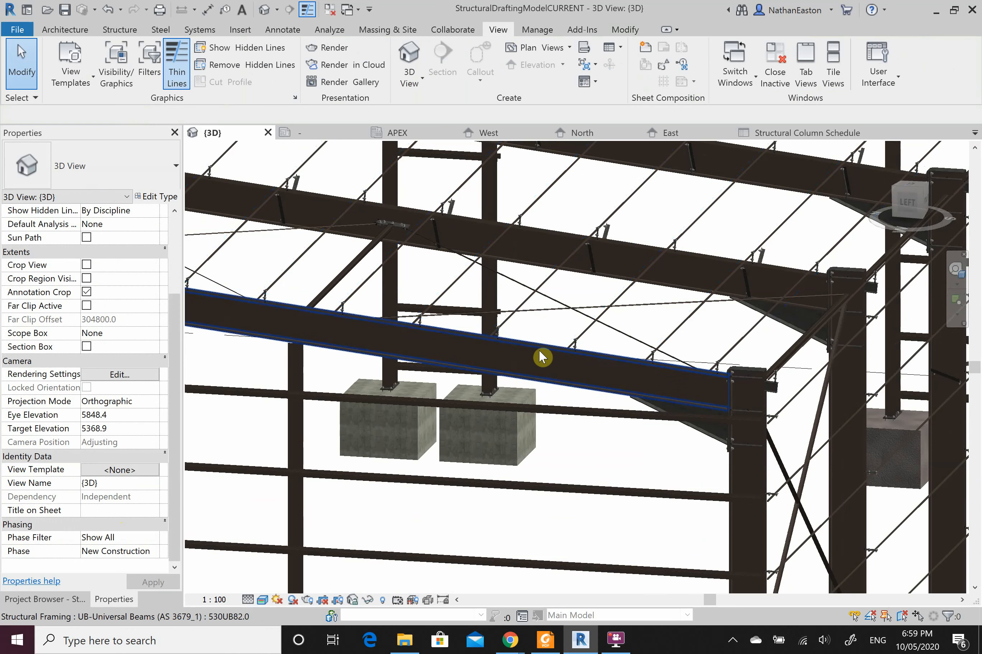
click(539, 350)
key(s)
key(a)
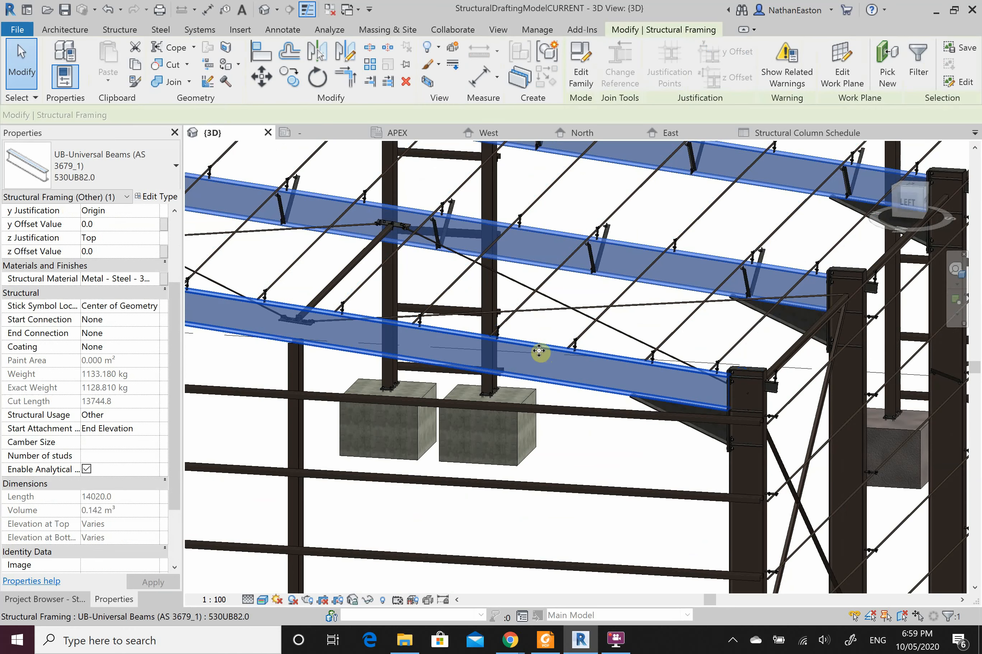
scroll(138, 454, down, 2)
scroll(141, 460, down, 1)
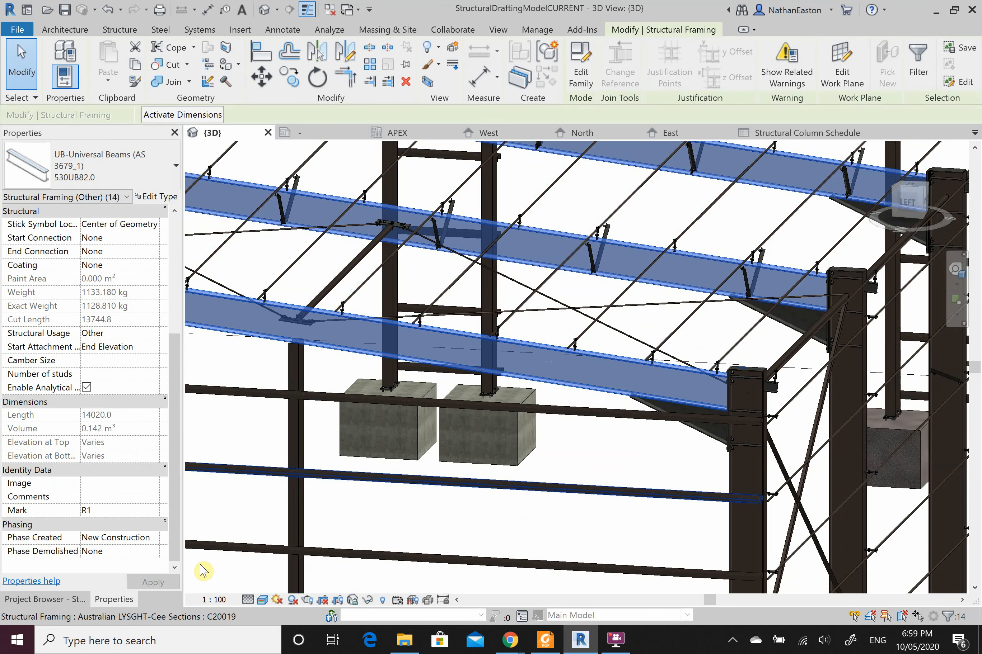
click(252, 519)
Step: Check the marks of the 8 smaller footings and the 14 larger corner footings
scroll(655, 285, down, 6)
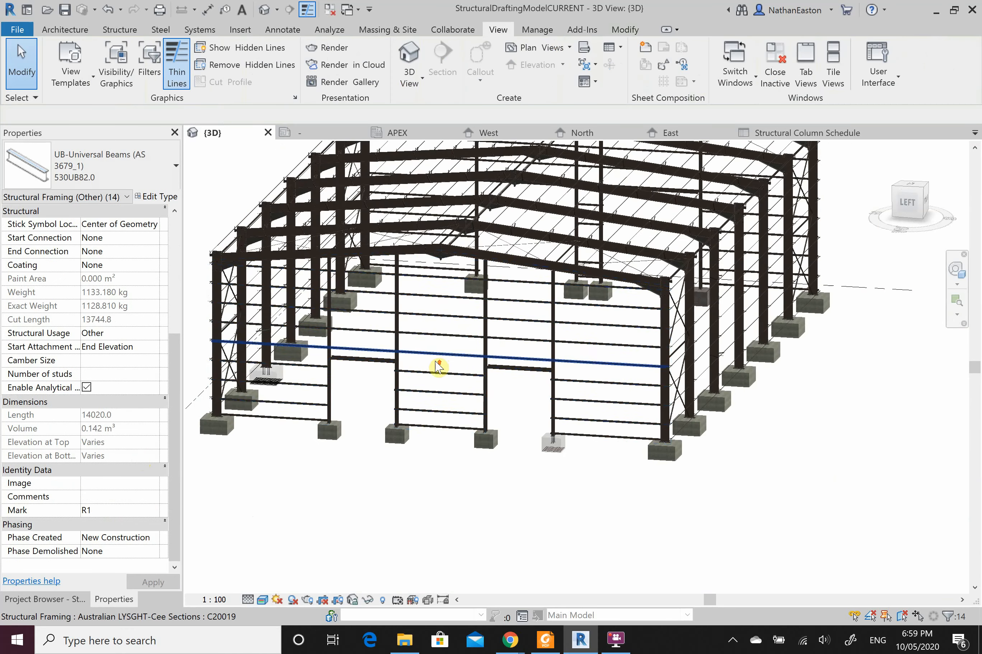
scroll(439, 367, up, 3)
click(537, 510)
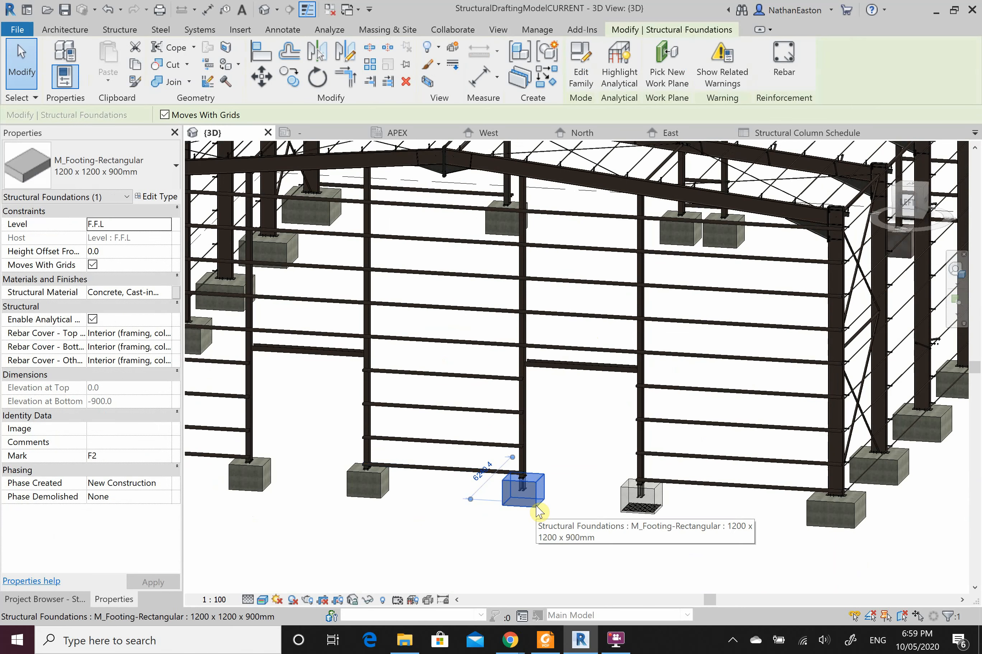
key(s)
key(a)
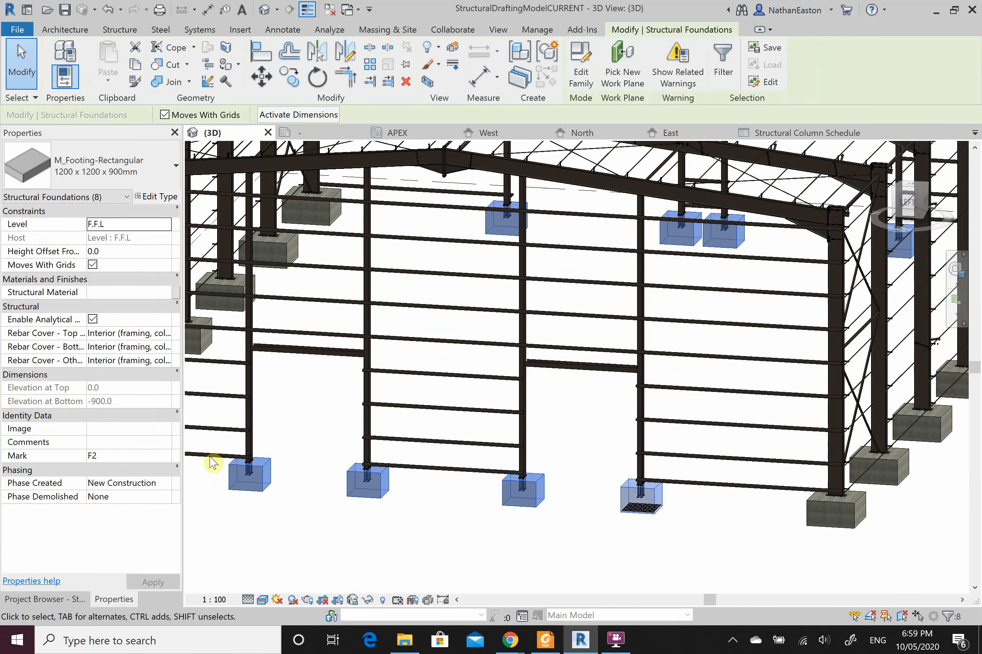
click(308, 543)
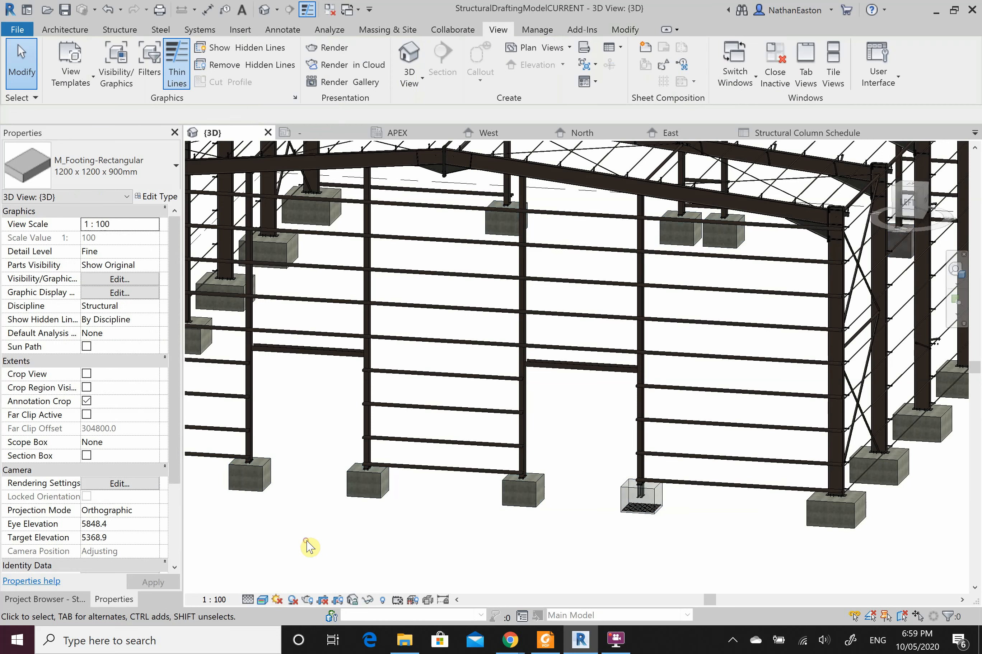
click(856, 531)
key(s)
key(a)
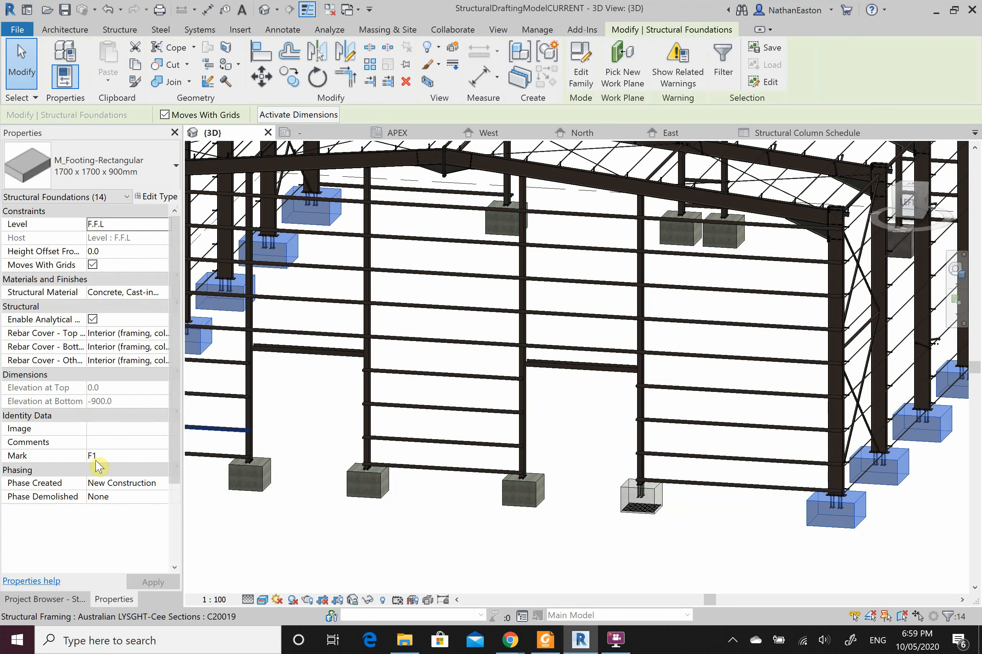
click(314, 549)
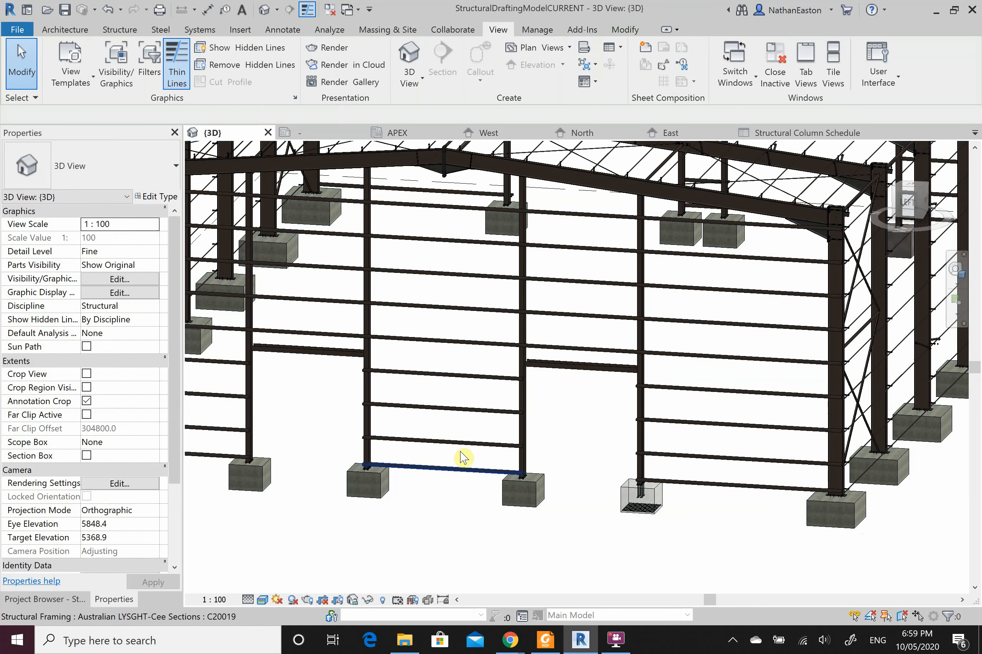
Step: Inspect the roof beam system, then return to the Structural Column Schedule
scroll(447, 461, down, 5)
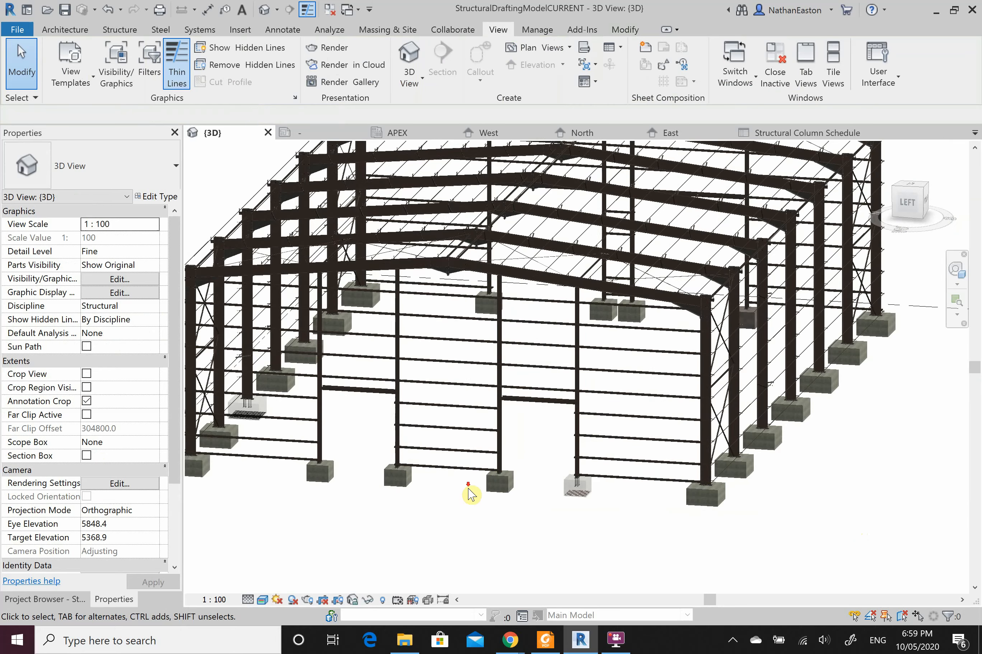
scroll(470, 494, down, 3)
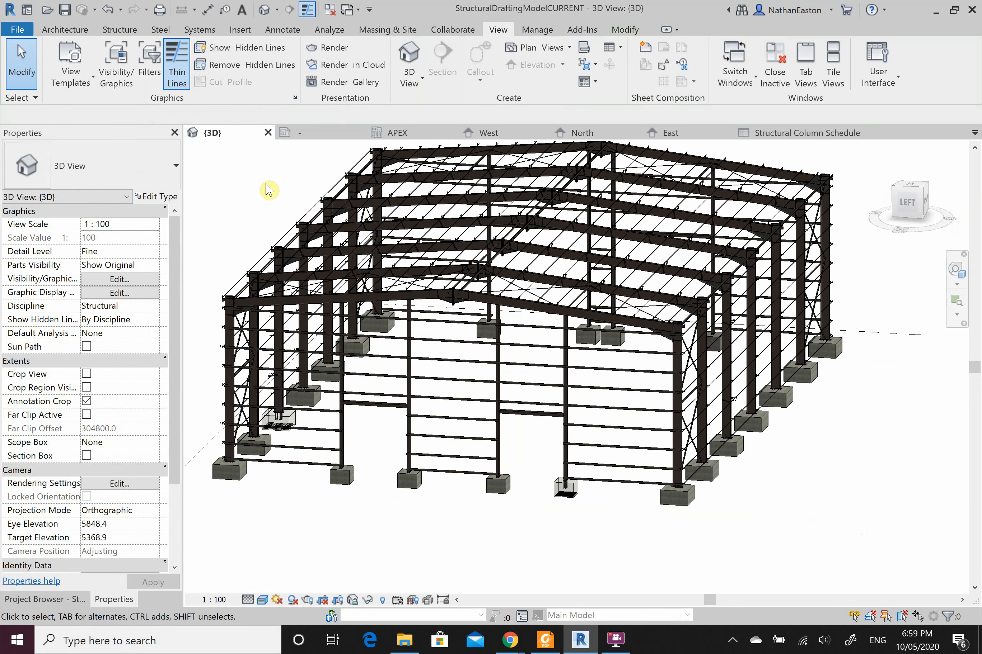
click(706, 285)
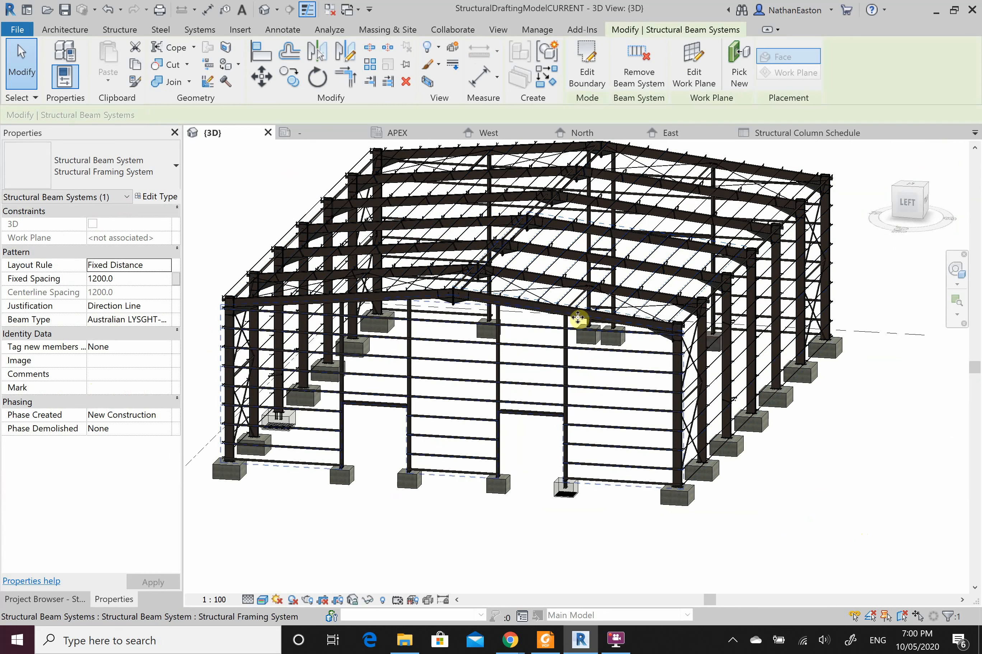
key(Escape)
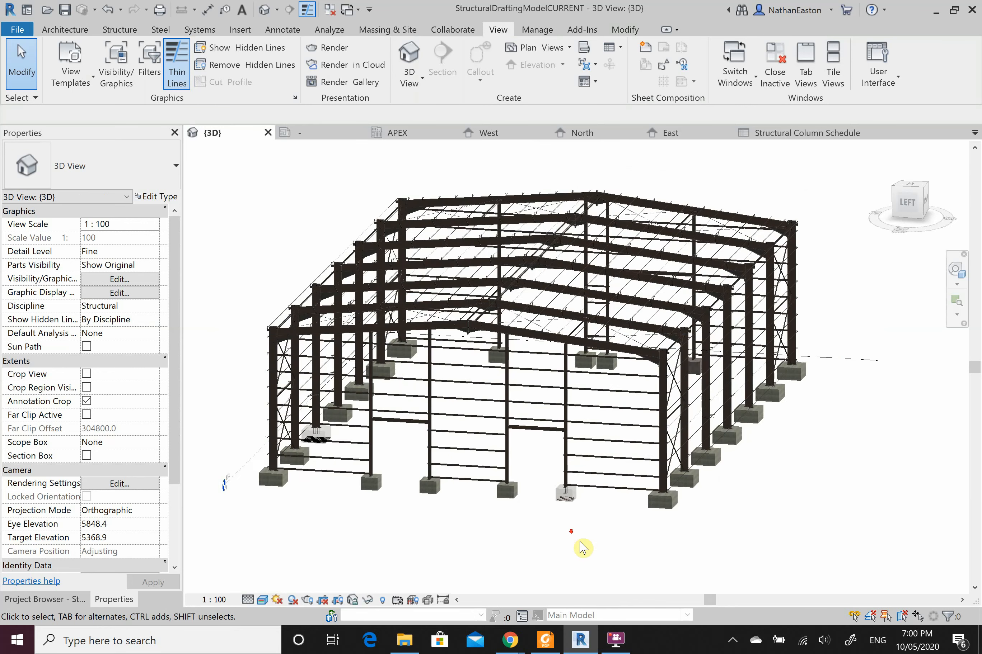
scroll(582, 551, down, 2)
scroll(577, 171, up, 2)
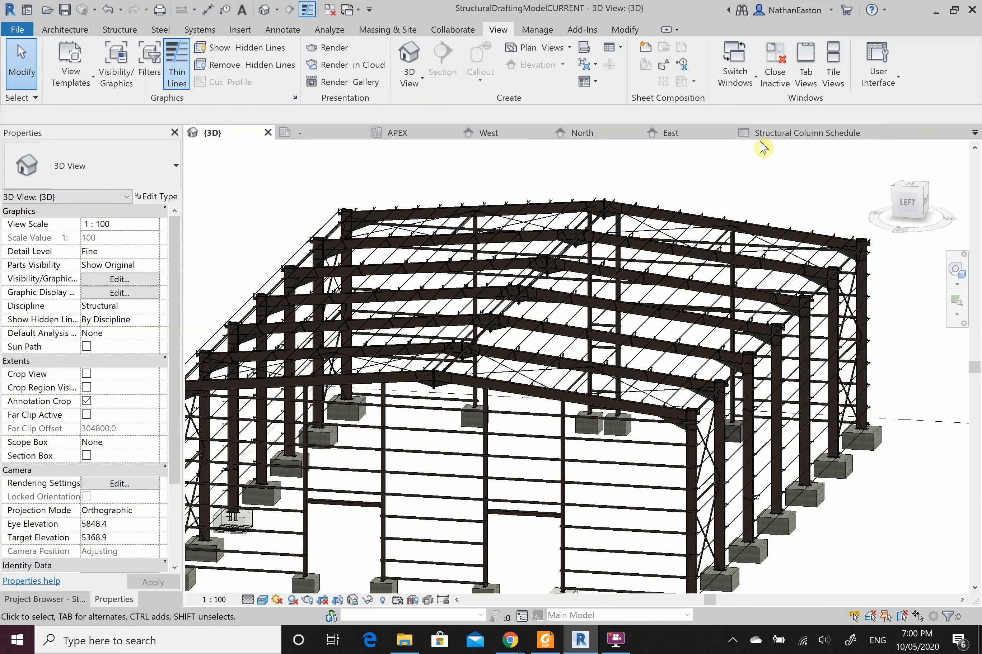
click(777, 135)
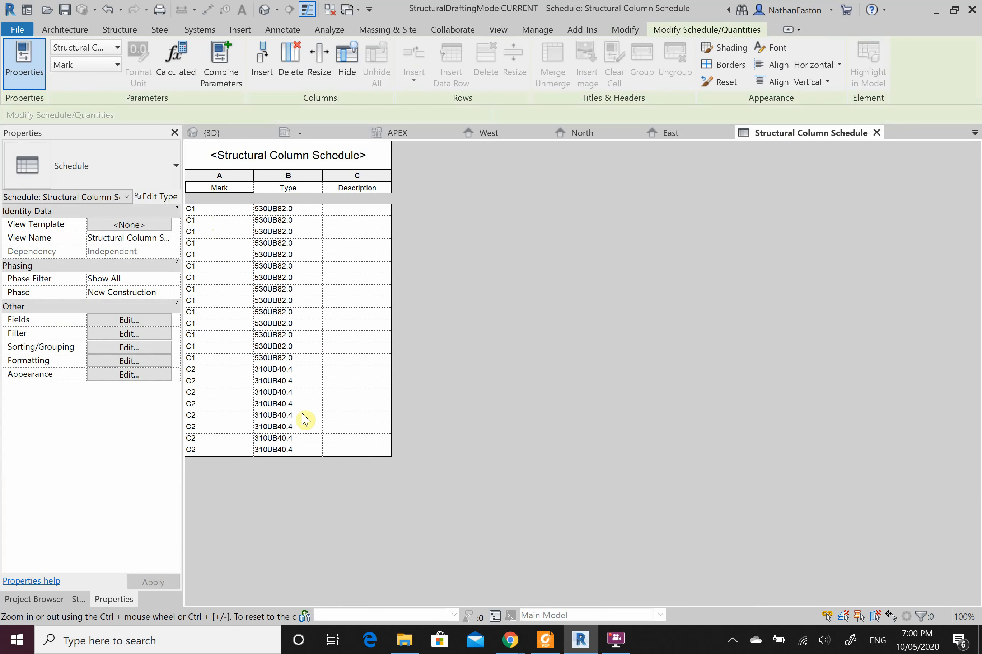
Step: Cancel a Description edit on the C1 row, keeping it blank, and return to {3D}
click(354, 211)
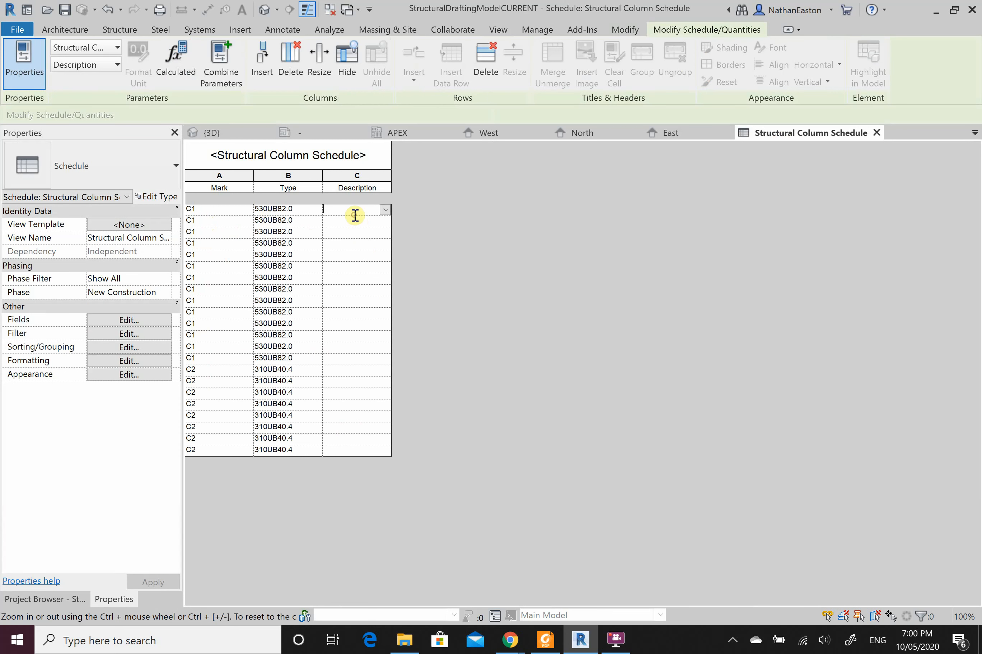
text(FNGHNG)
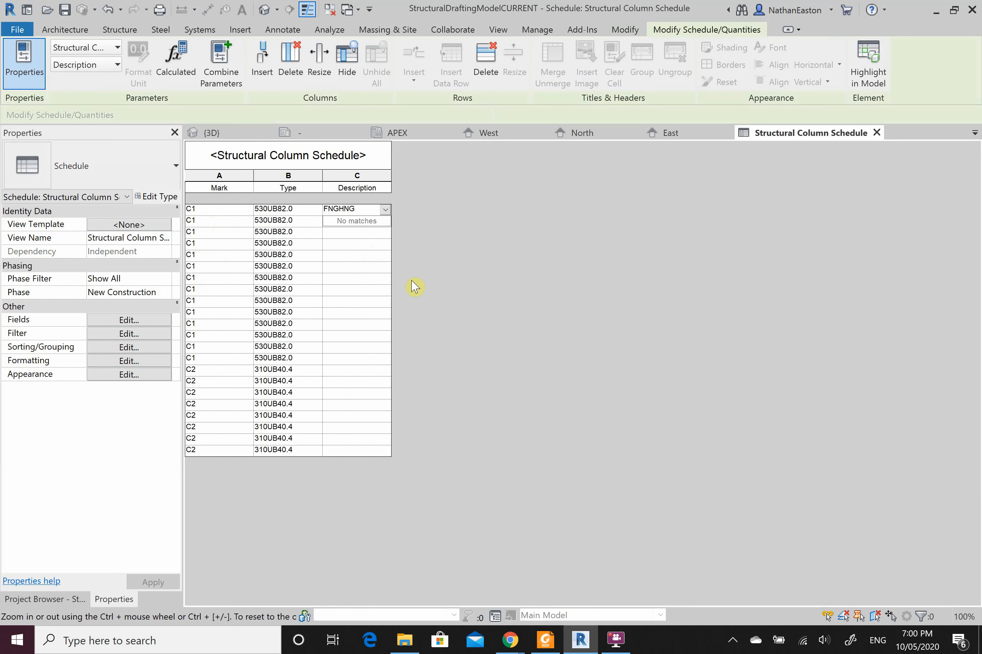
key(BackSpace)
key(BackSpace)
key(BackSpace)
key(BackSpace)
key(BackSpace)
key(BackSpace)
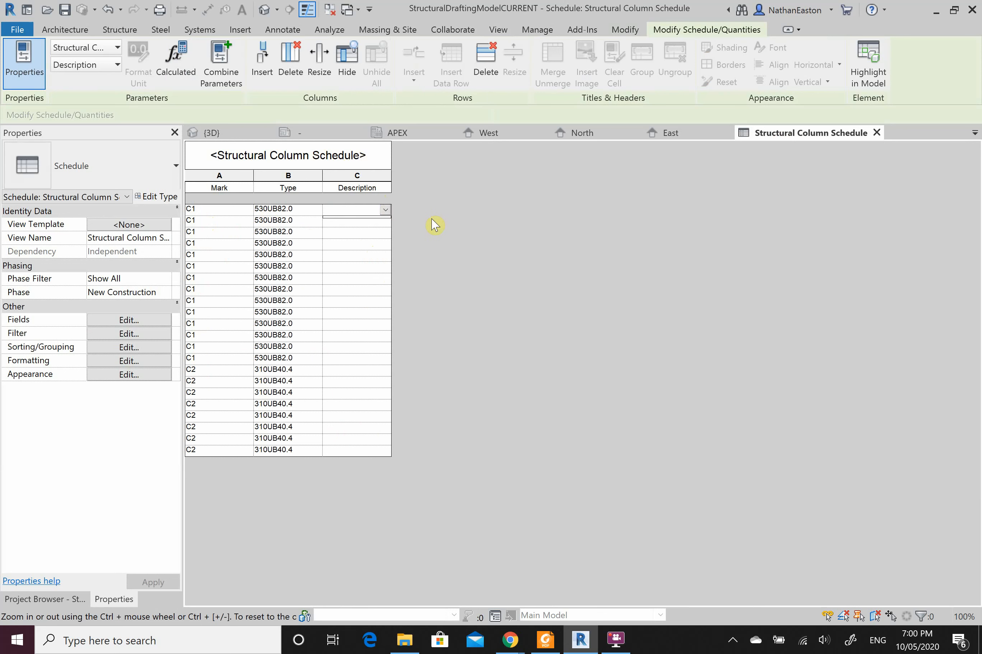
click(223, 131)
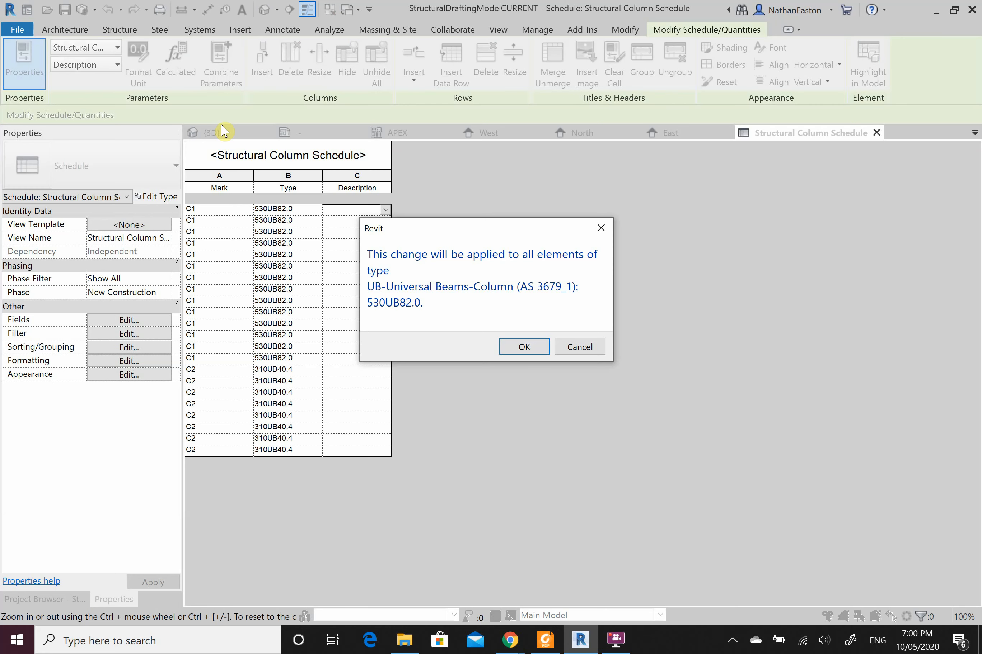
click(580, 346)
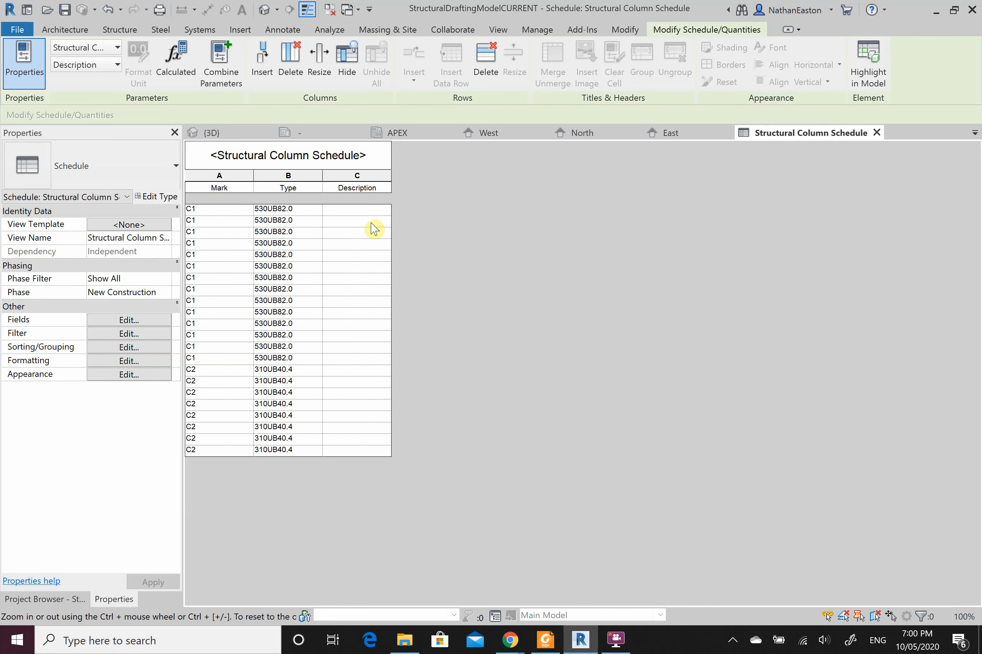
click(224, 133)
Step: Check a C1 column's empty Comments field, then reopen the Structural Column Schedule
click(822, 574)
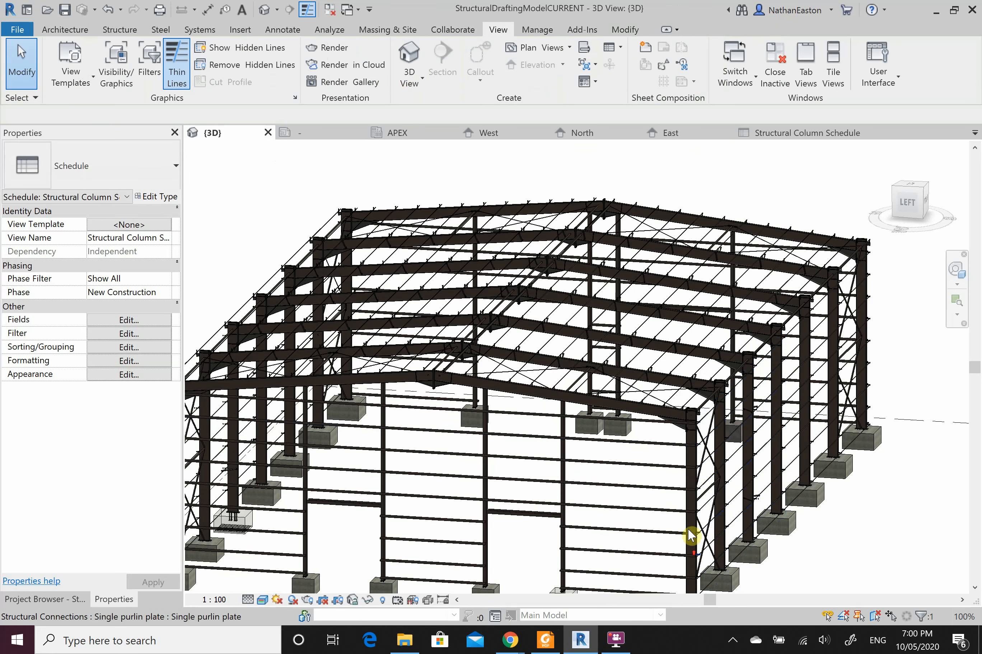
scroll(688, 529, up, 2)
click(689, 515)
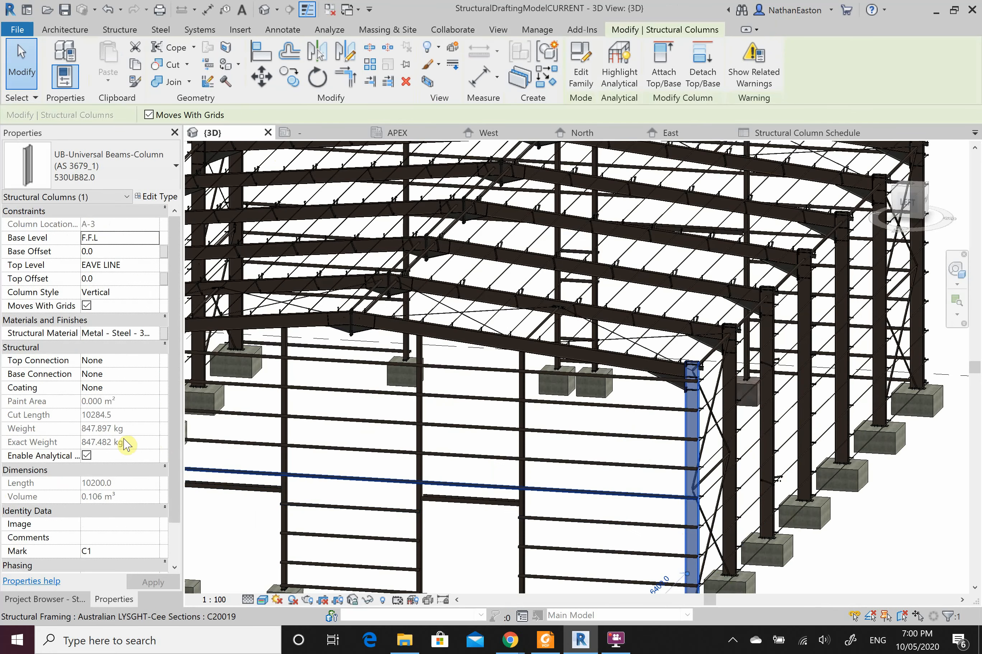
scroll(120, 454, down, 2)
click(87, 498)
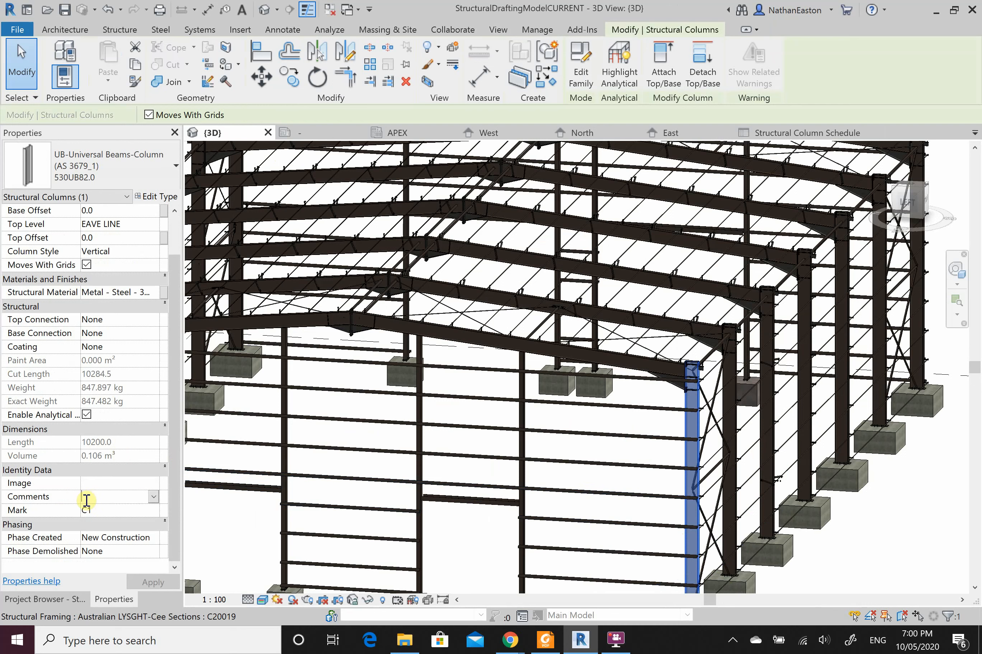
click(897, 528)
click(797, 134)
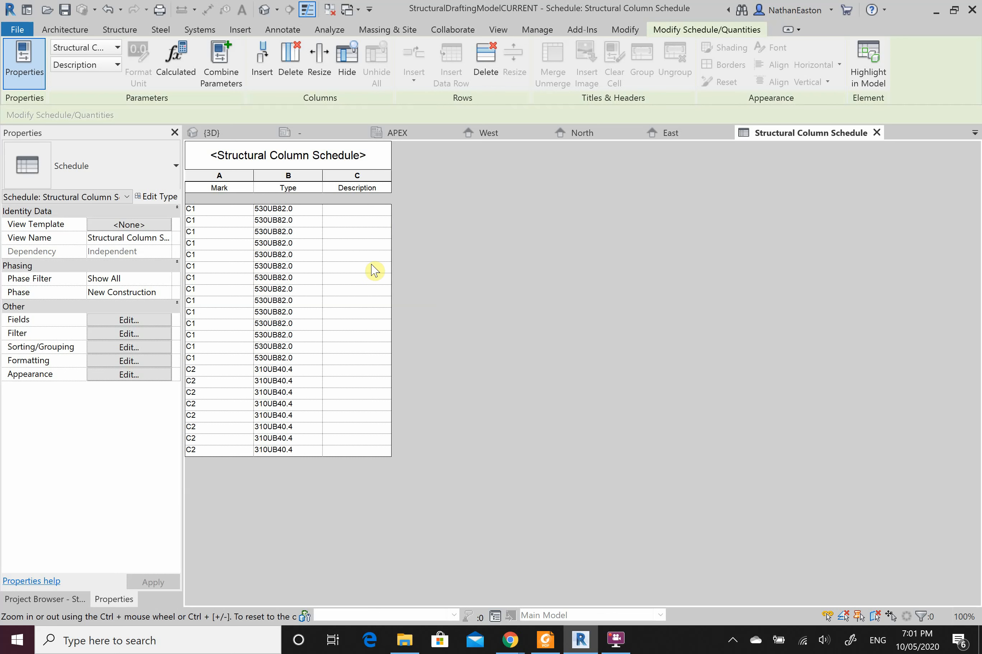
Step: Sort the schedule by Mark with Itemize every instance turned off
click(118, 338)
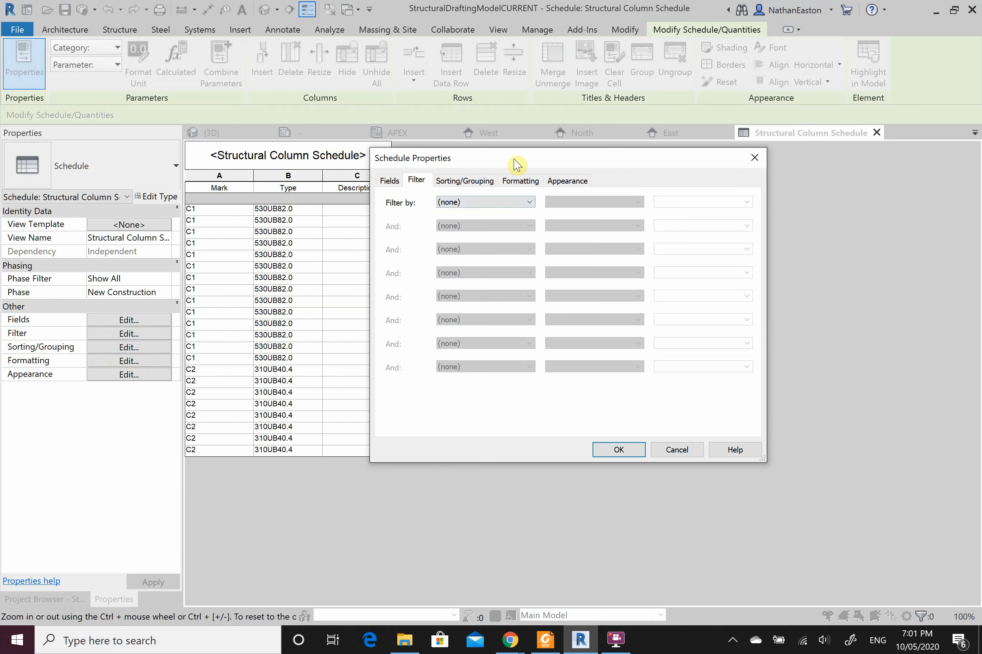
click(467, 180)
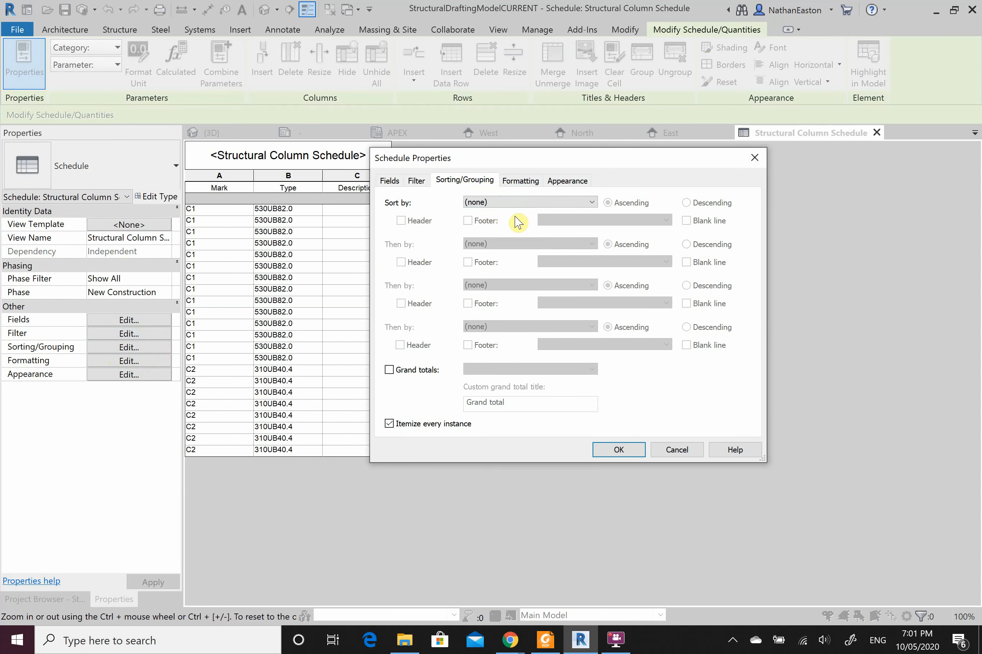
click(525, 204)
click(512, 222)
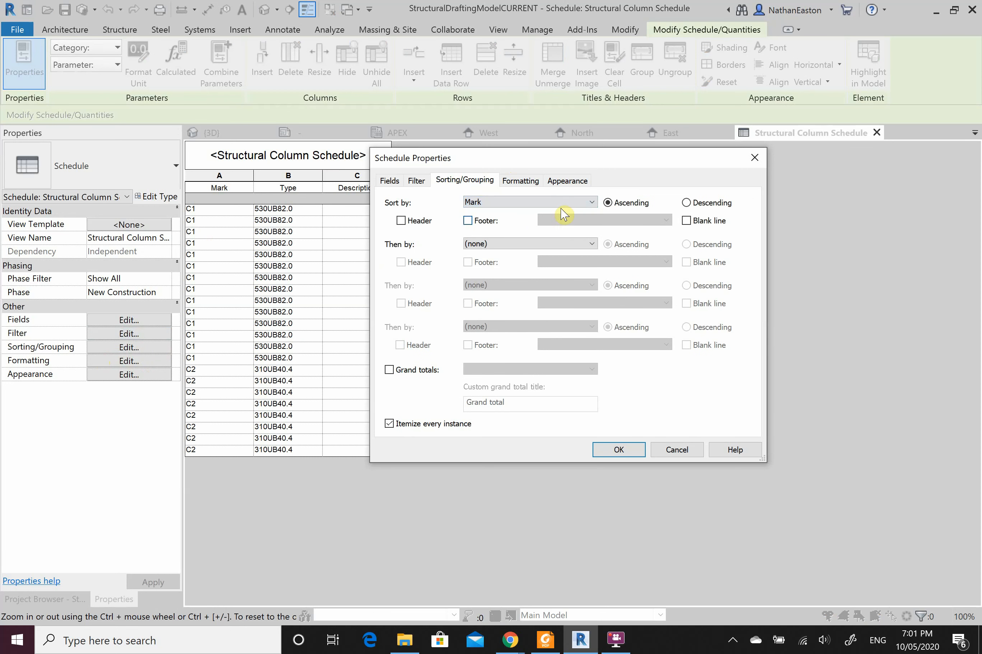
click(388, 424)
click(515, 180)
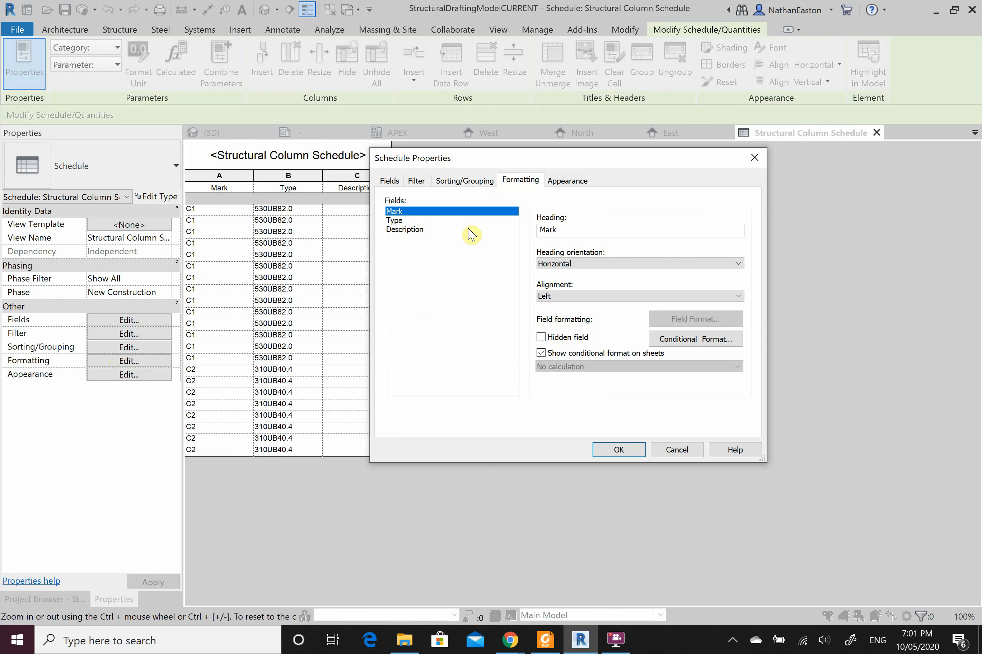
click(559, 183)
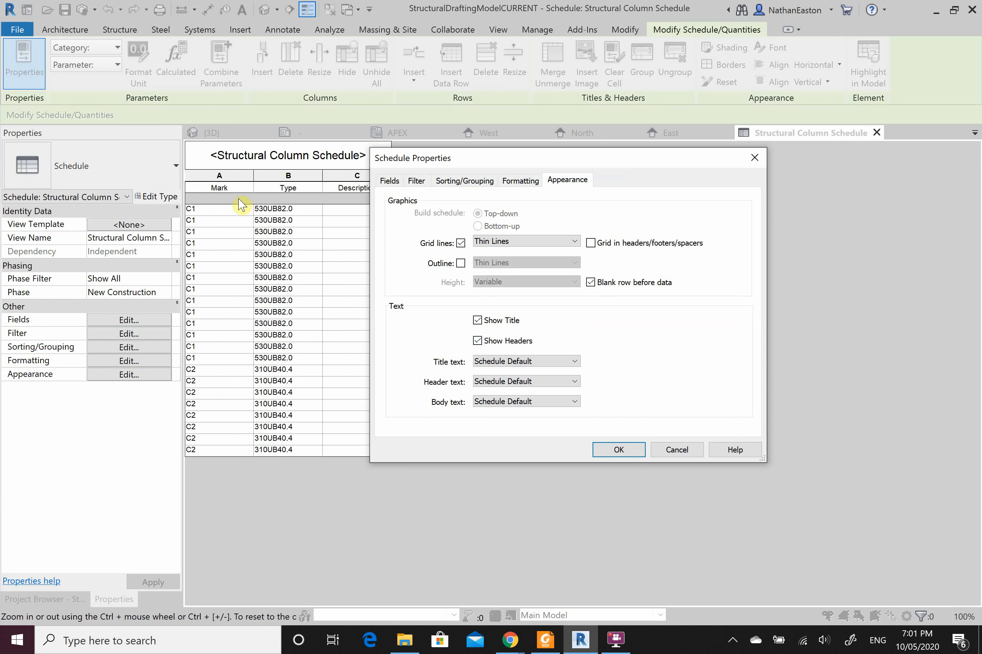
click(629, 451)
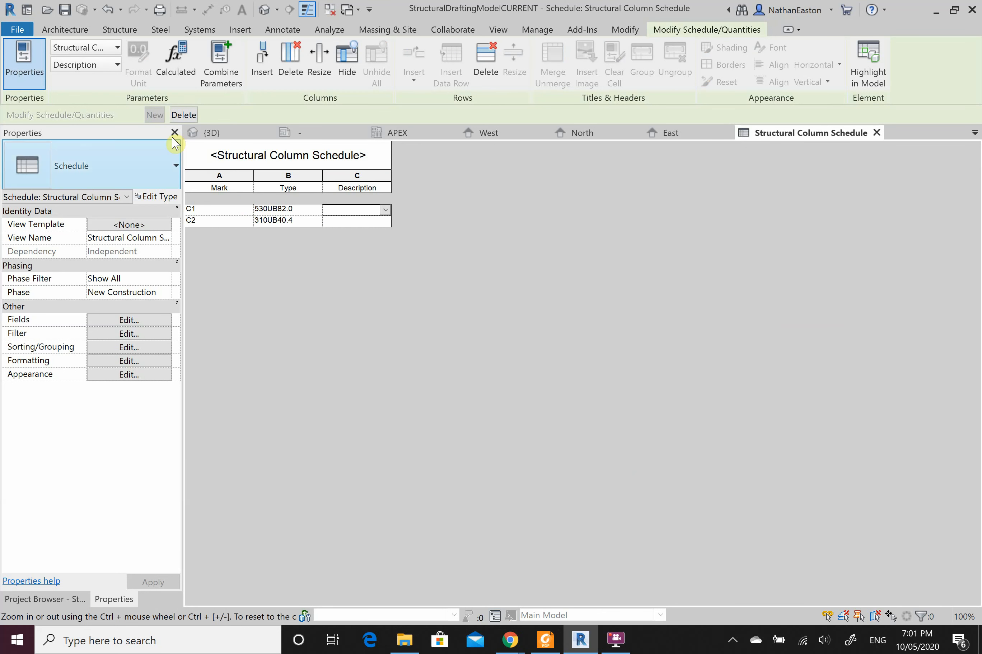
click(243, 163)
Step: Change the schedule title font to bold Arial Black
drag(373, 155, 218, 157)
click(413, 162)
click(345, 158)
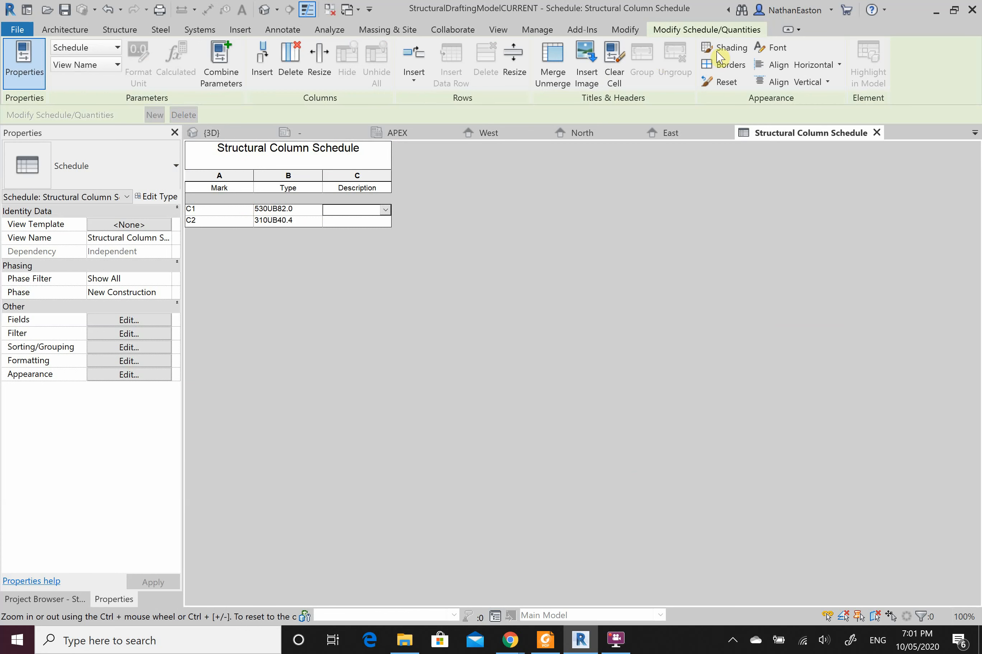
click(773, 47)
click(478, 253)
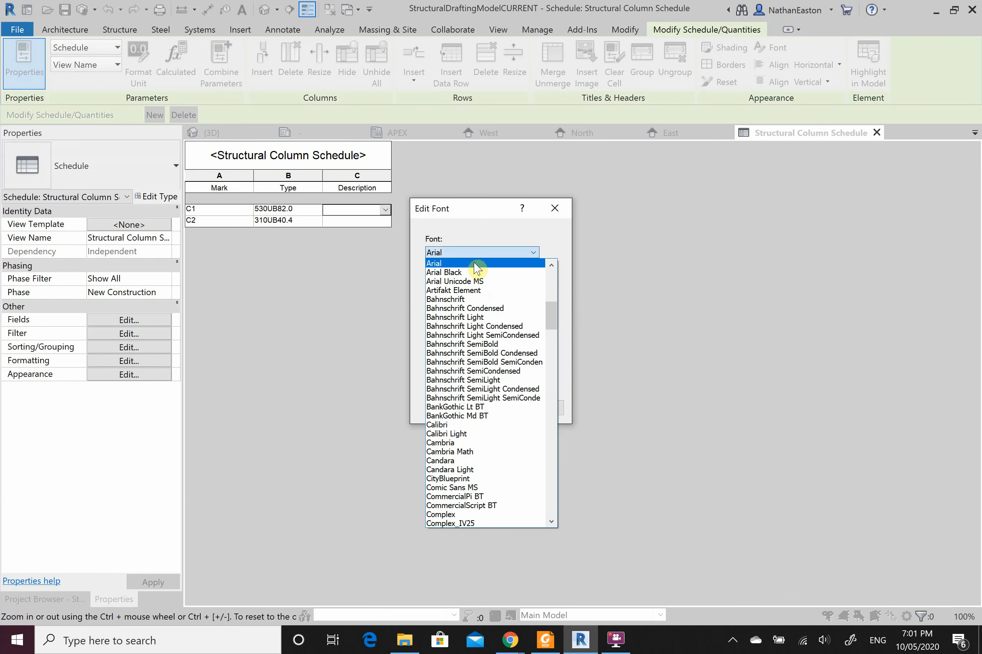
click(469, 272)
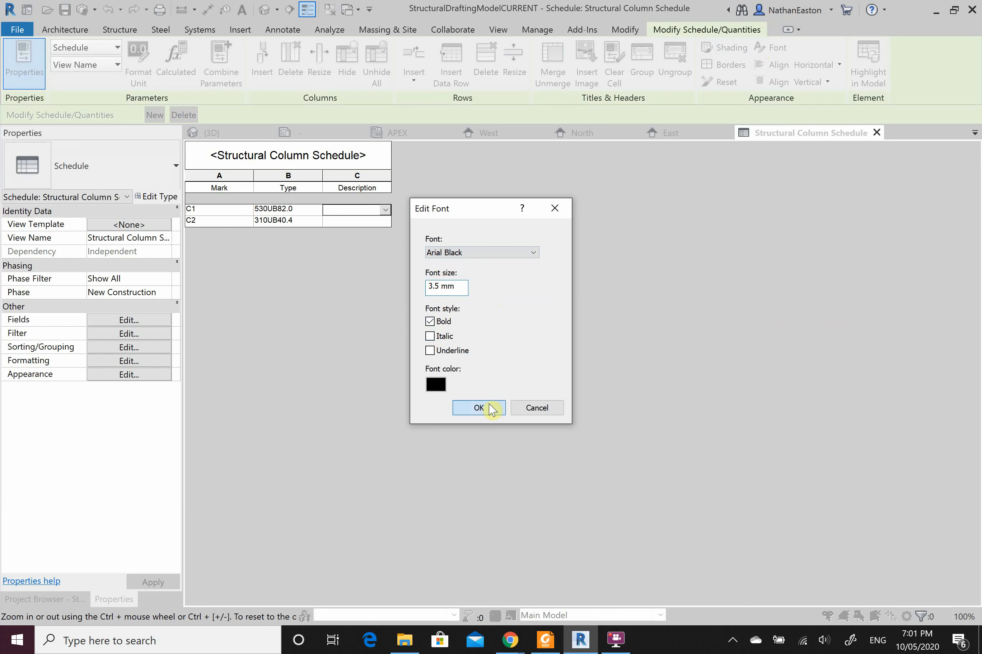
click(479, 408)
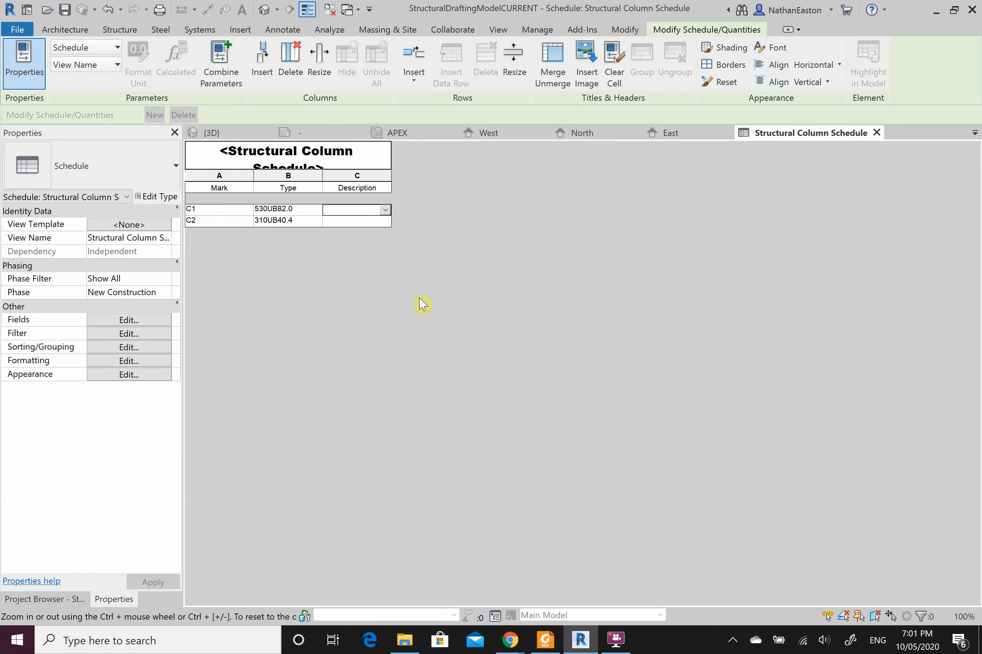
click(49, 599)
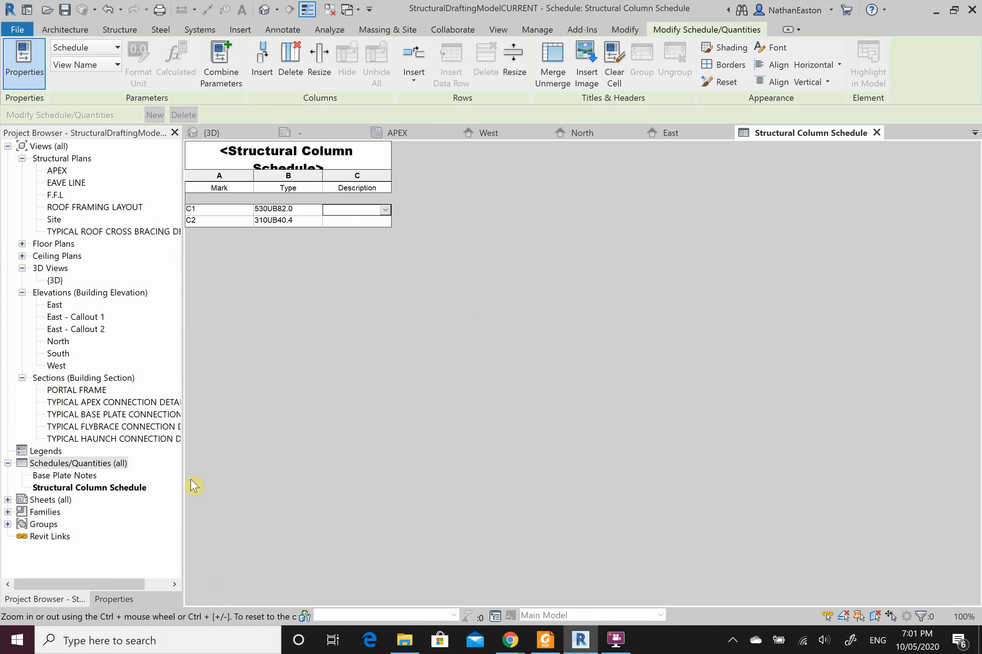
Step: Start a new schedule in the Structural Framing category
right_click(98, 465)
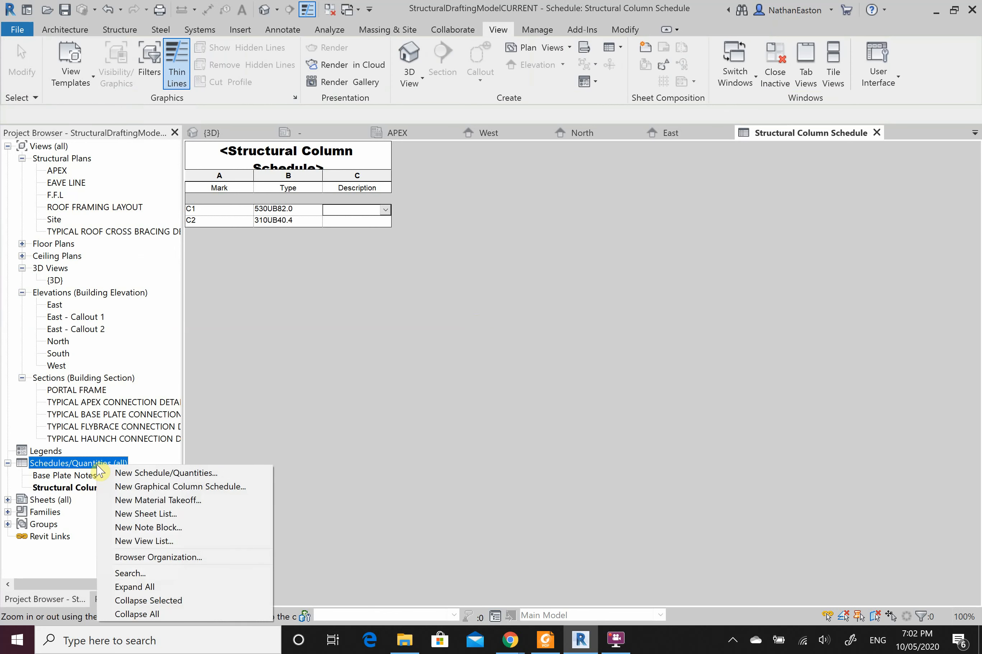
click(147, 474)
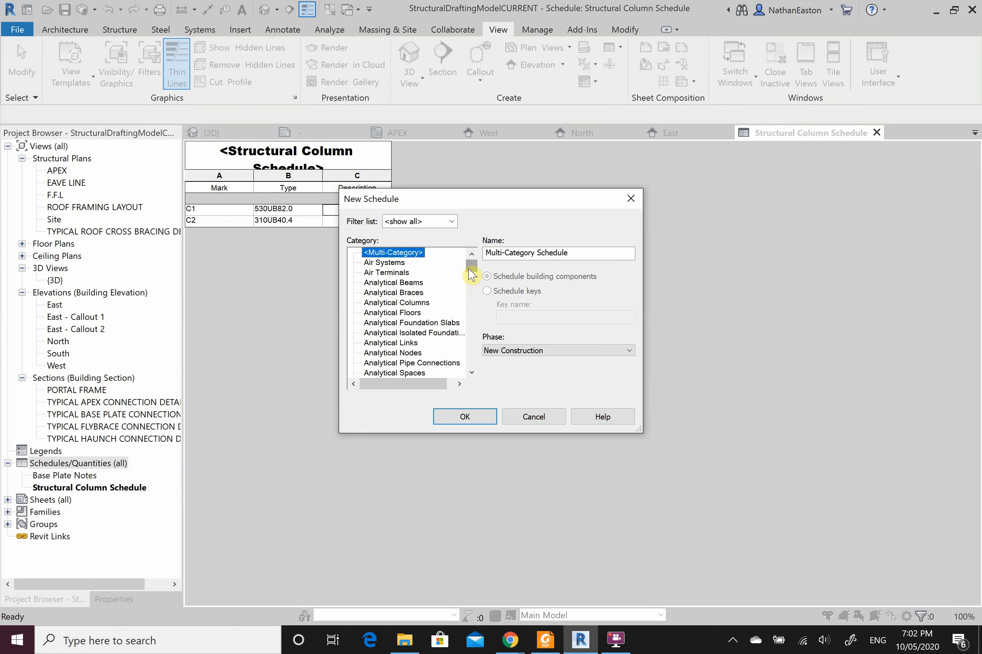
drag(471, 274, 467, 363)
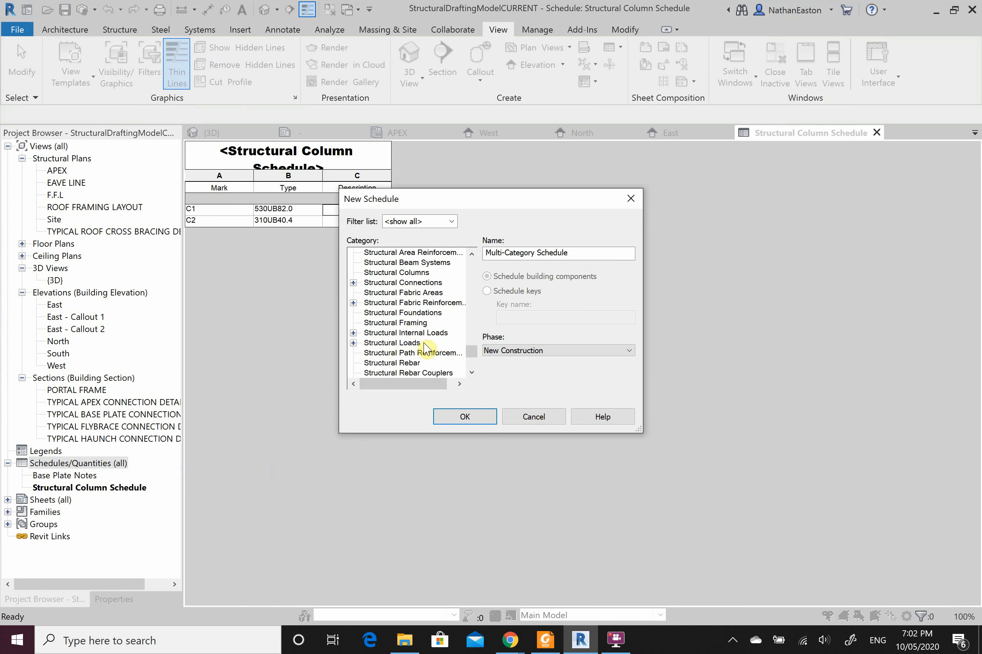
click(422, 325)
click(465, 416)
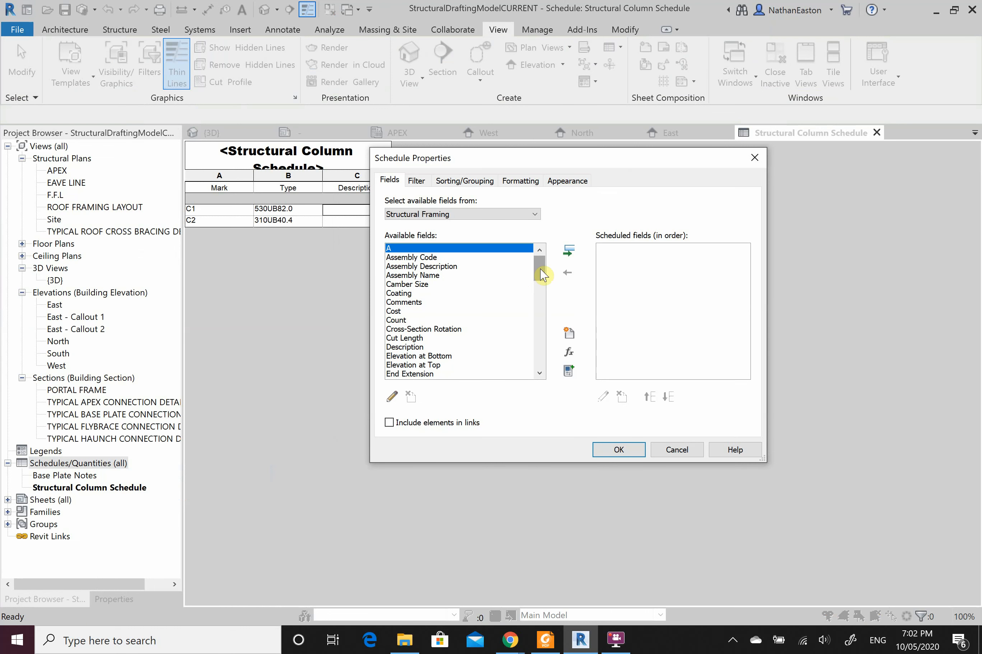
Step: Add Mark, Type and Description as its fields and create the framing schedule
drag(543, 275, 543, 359)
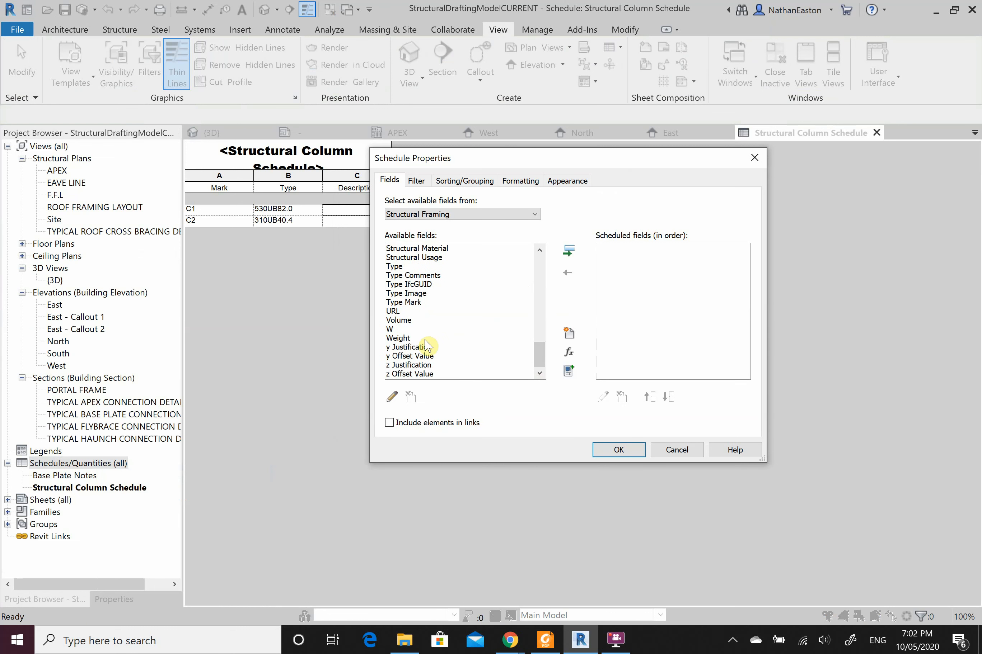
scroll(420, 356, up, 7)
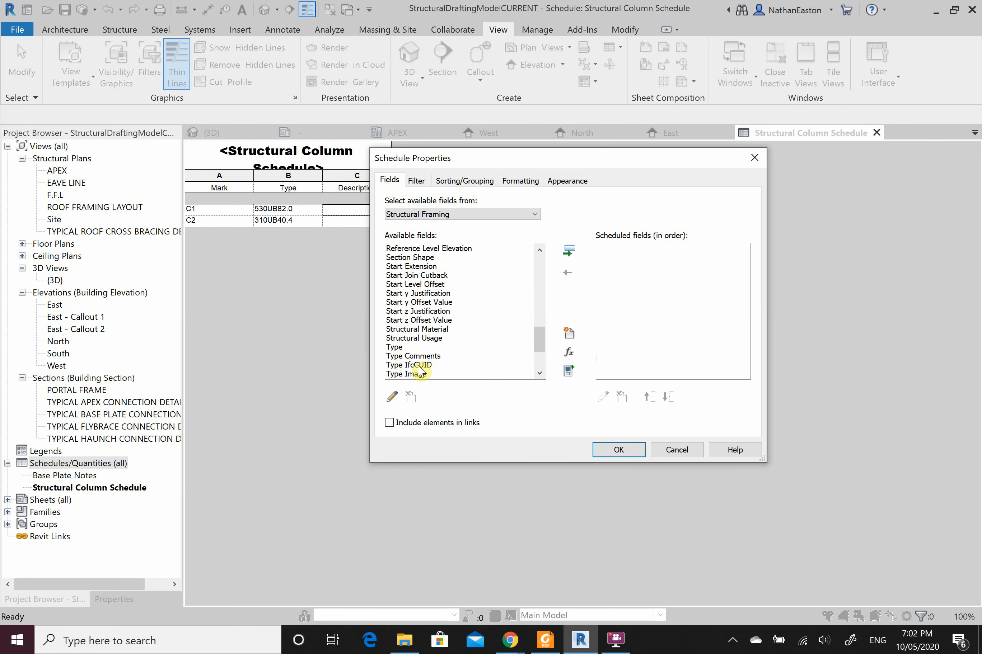
scroll(416, 344, up, 3)
click(399, 330)
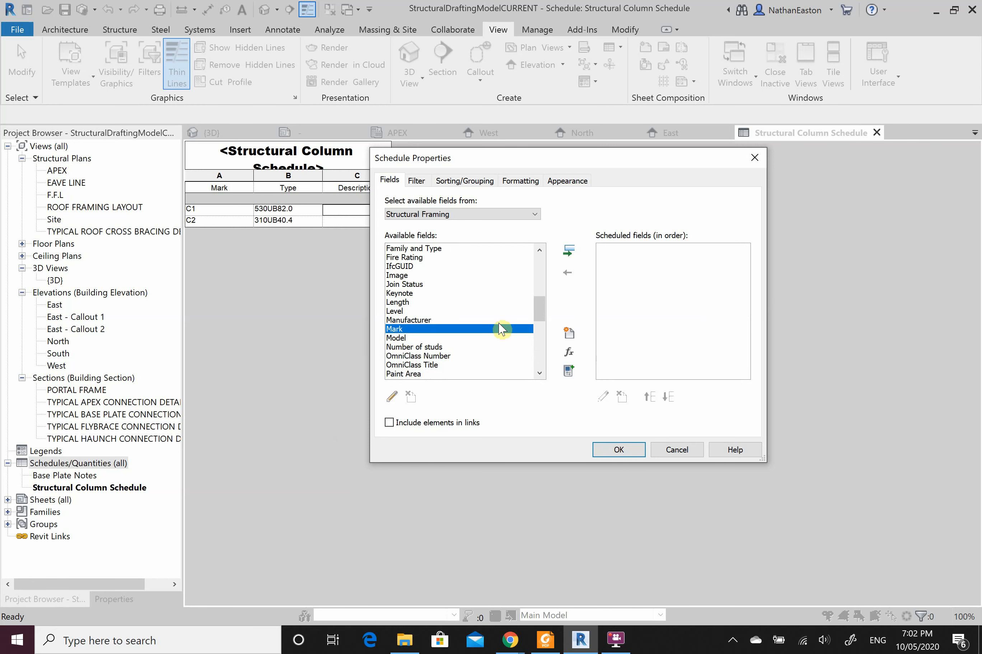
click(568, 250)
scroll(432, 334, down, 3)
scroll(432, 339, down, 3)
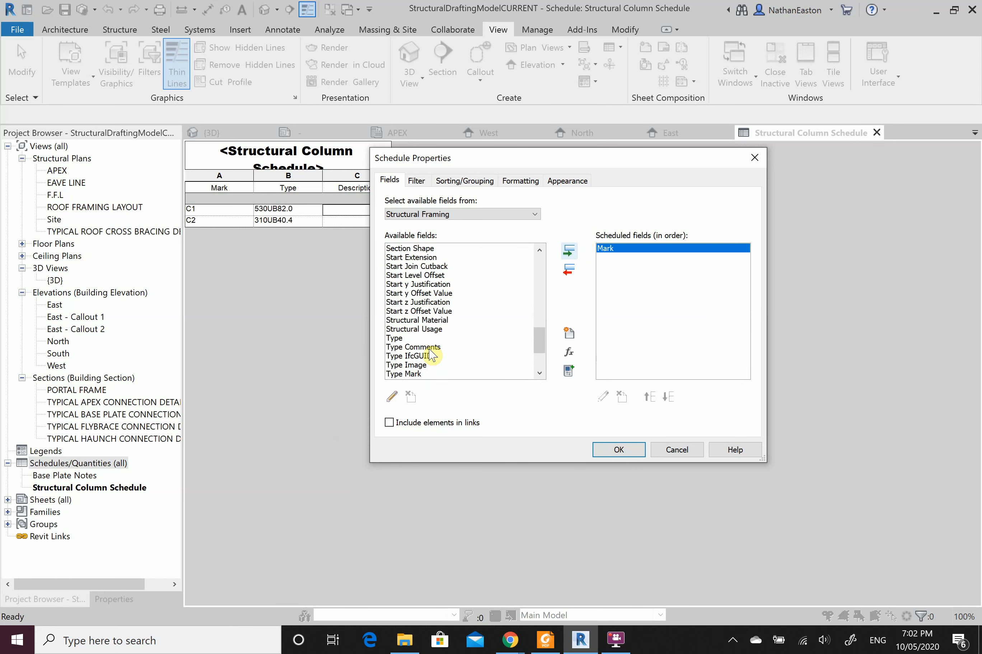
click(417, 338)
click(569, 250)
scroll(431, 352, up, 6)
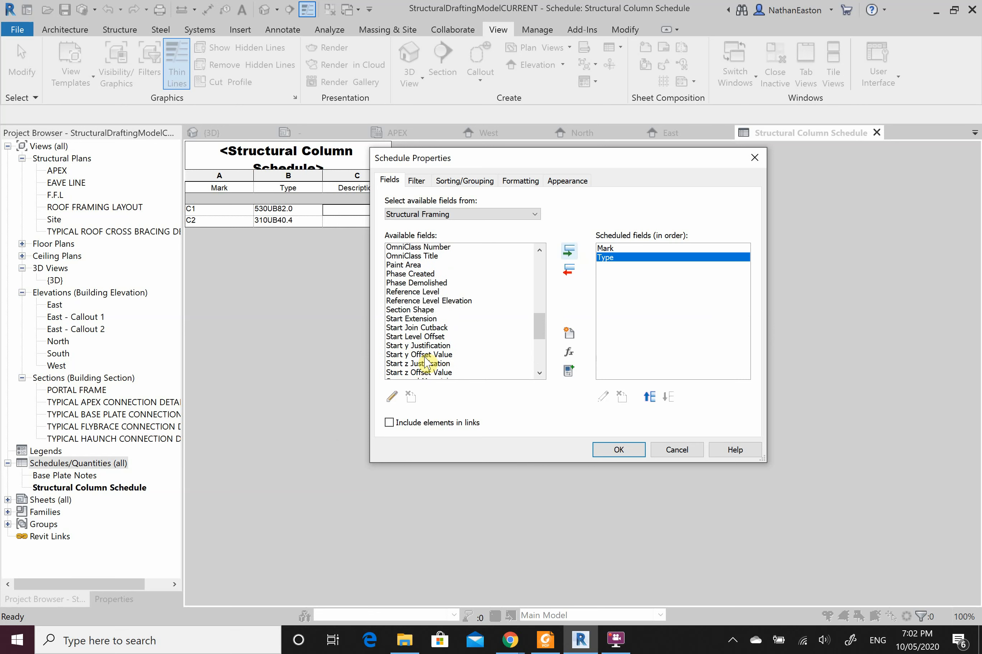
scroll(431, 346, up, 7)
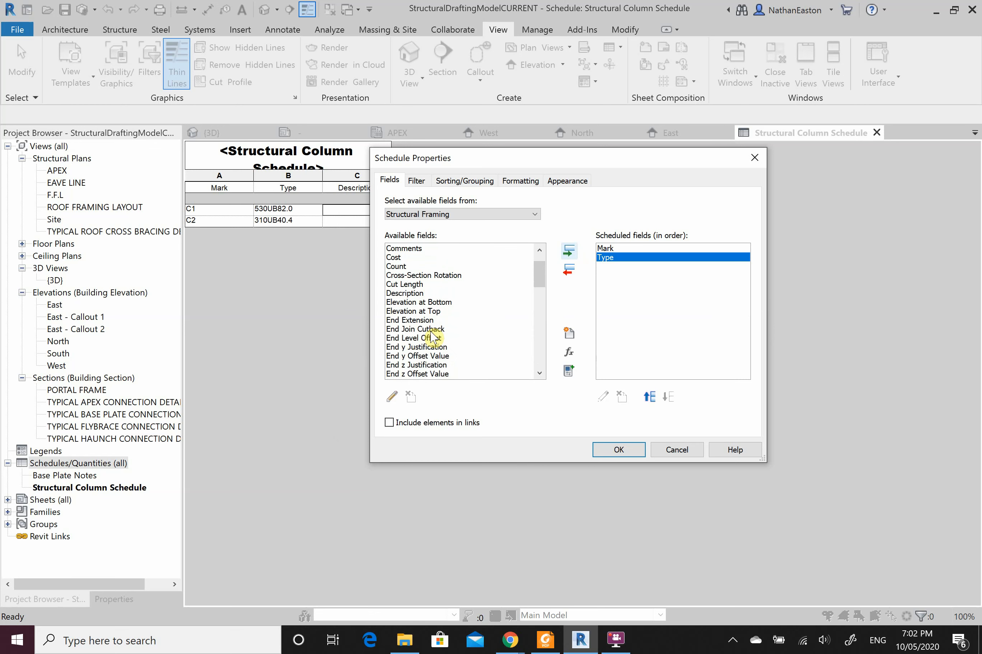
scroll(431, 337, down, 3)
scroll(433, 342, up, 2)
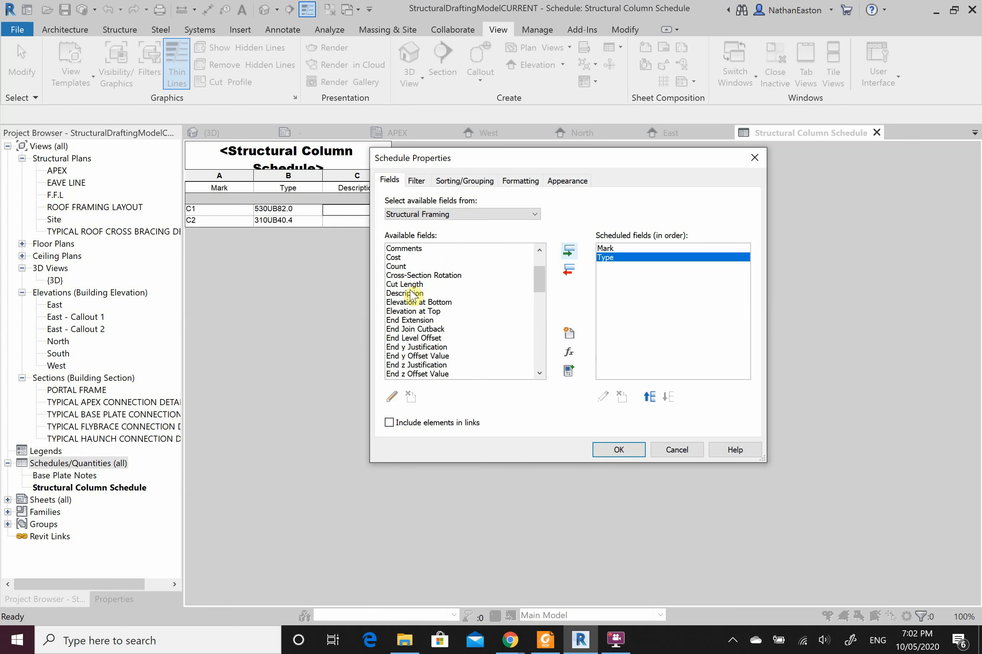
click(410, 293)
click(569, 251)
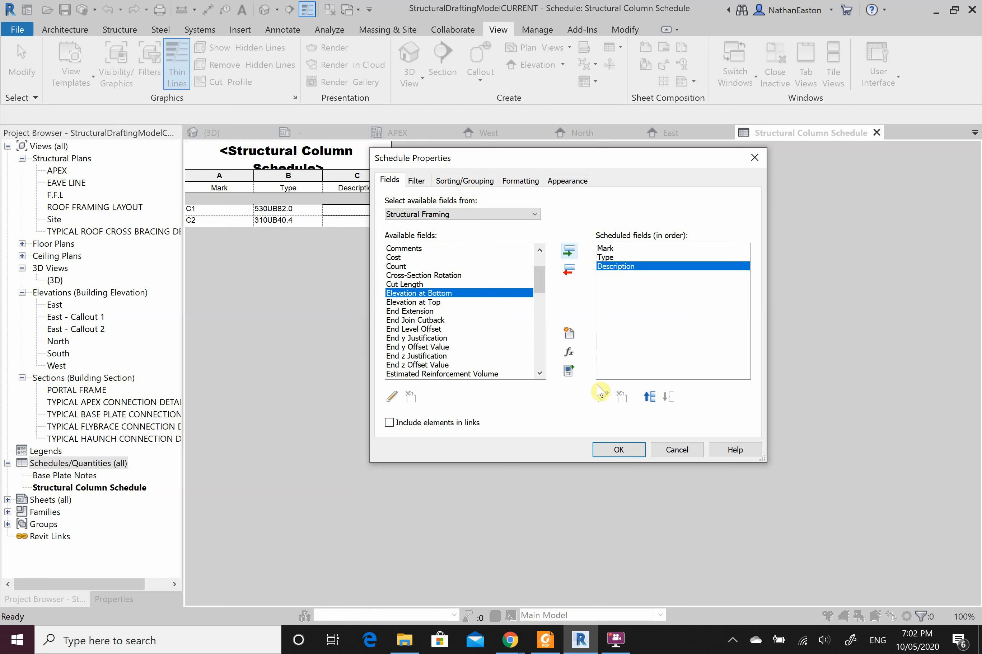
click(614, 451)
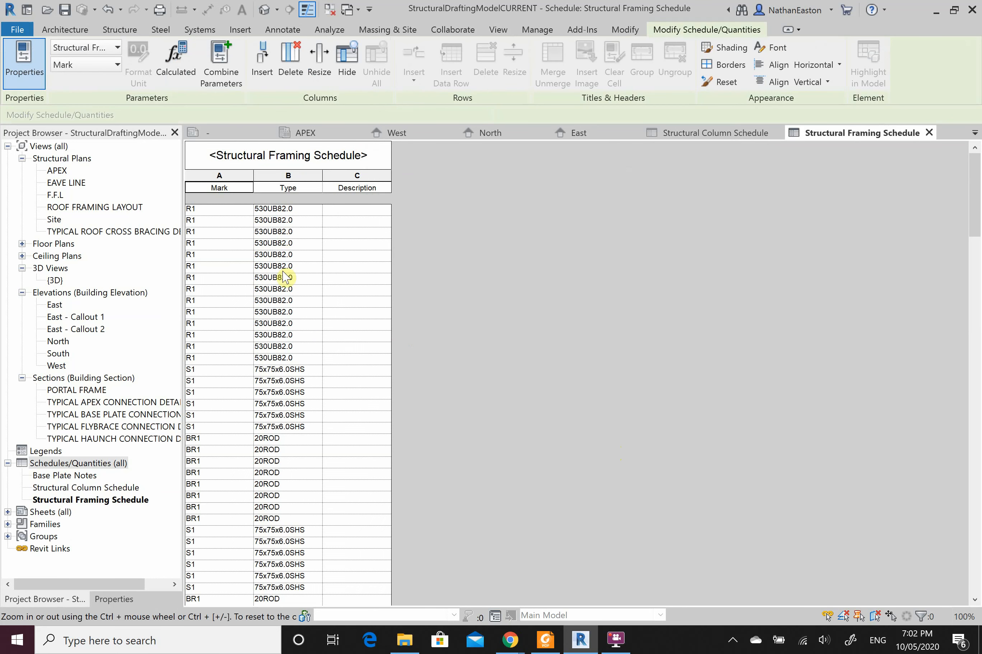
scroll(317, 402, down, 20)
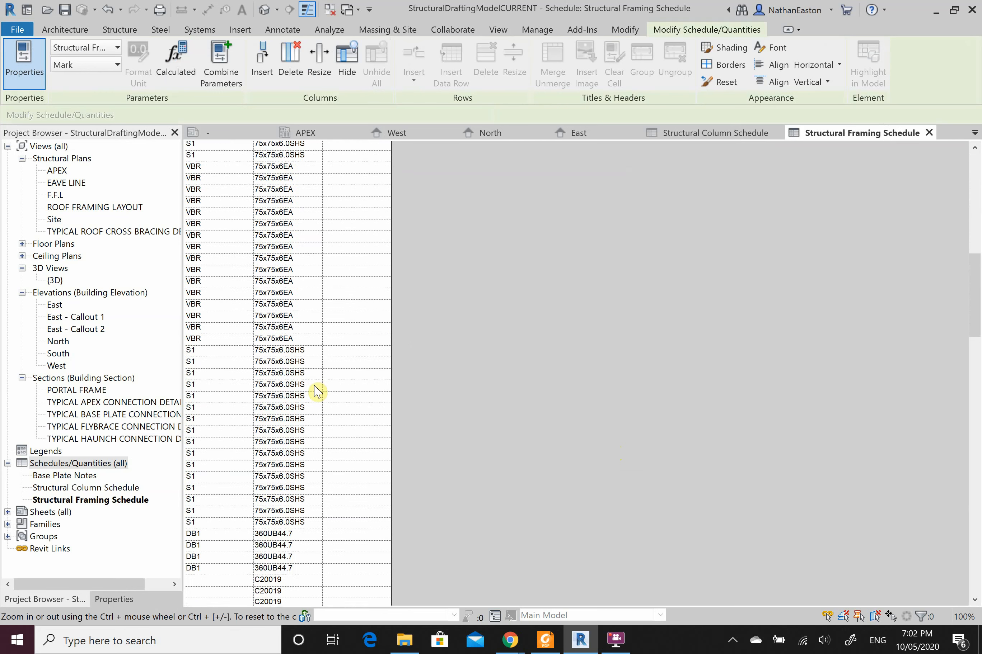
scroll(317, 412, up, 4)
scroll(317, 421, up, 15)
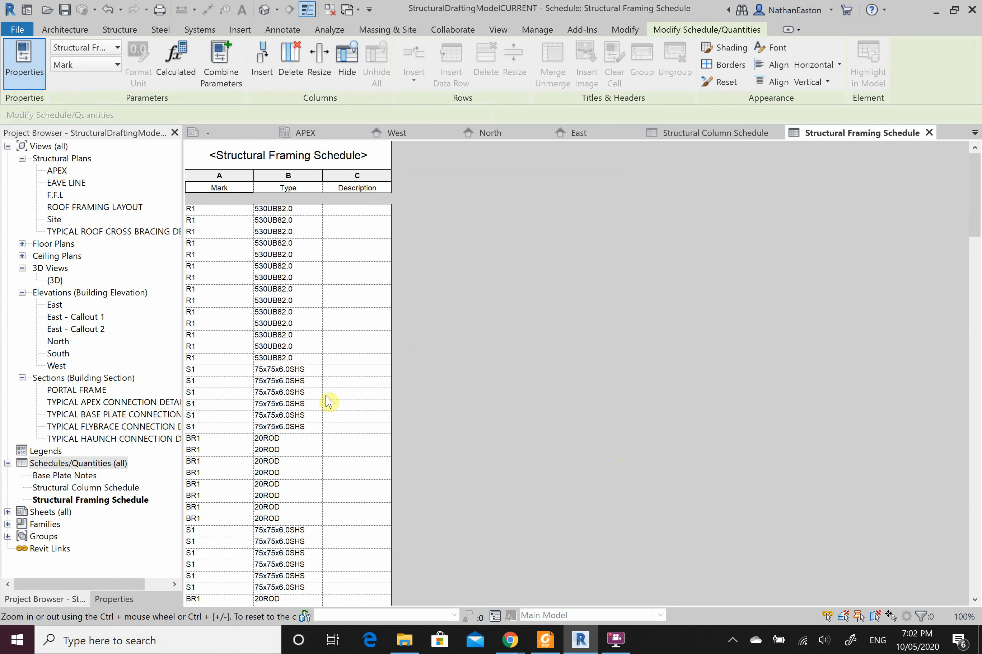
scroll(338, 337, down, 4)
scroll(330, 338, down, 20)
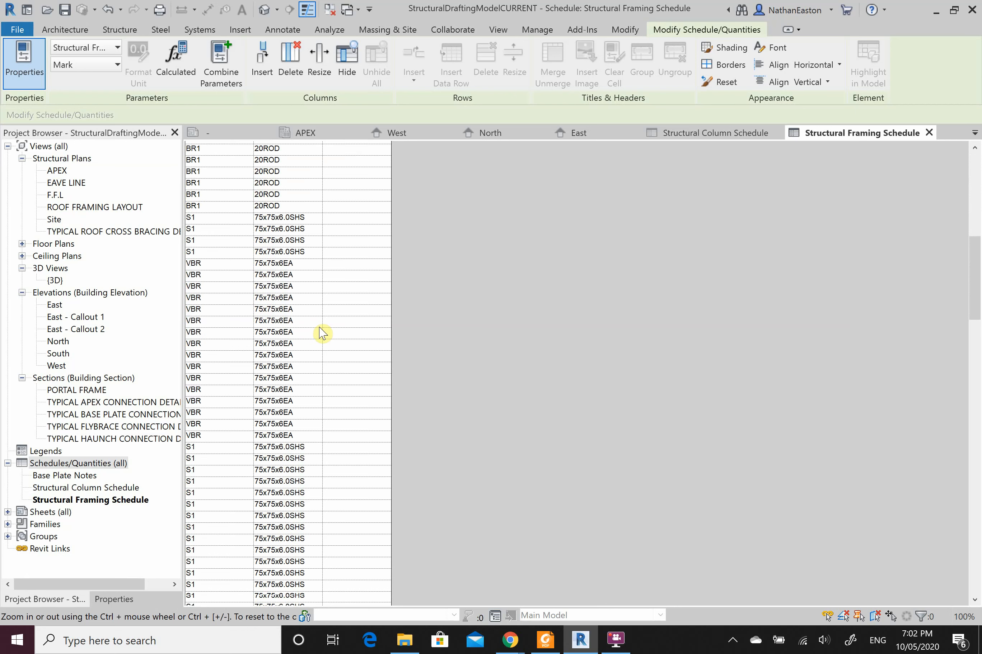
scroll(236, 422, down, 15)
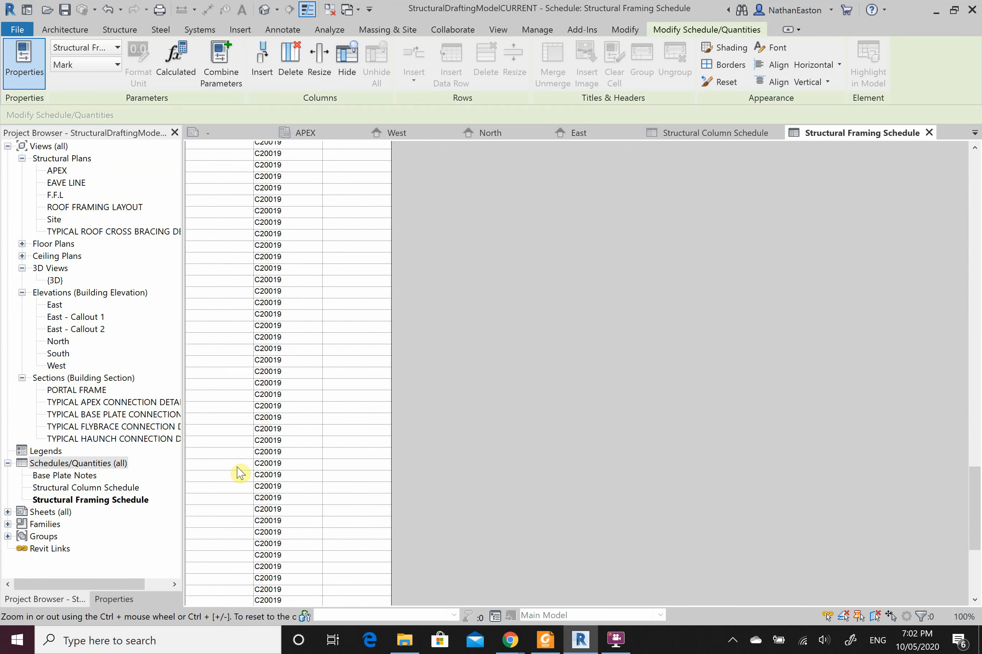
scroll(281, 516, up, 15)
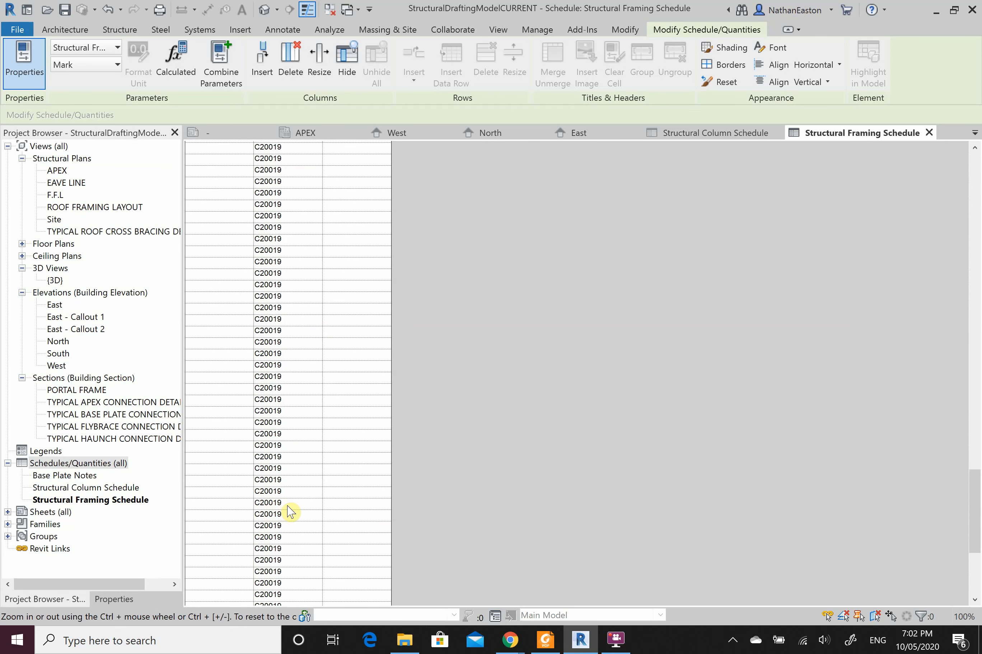
scroll(282, 505, up, 20)
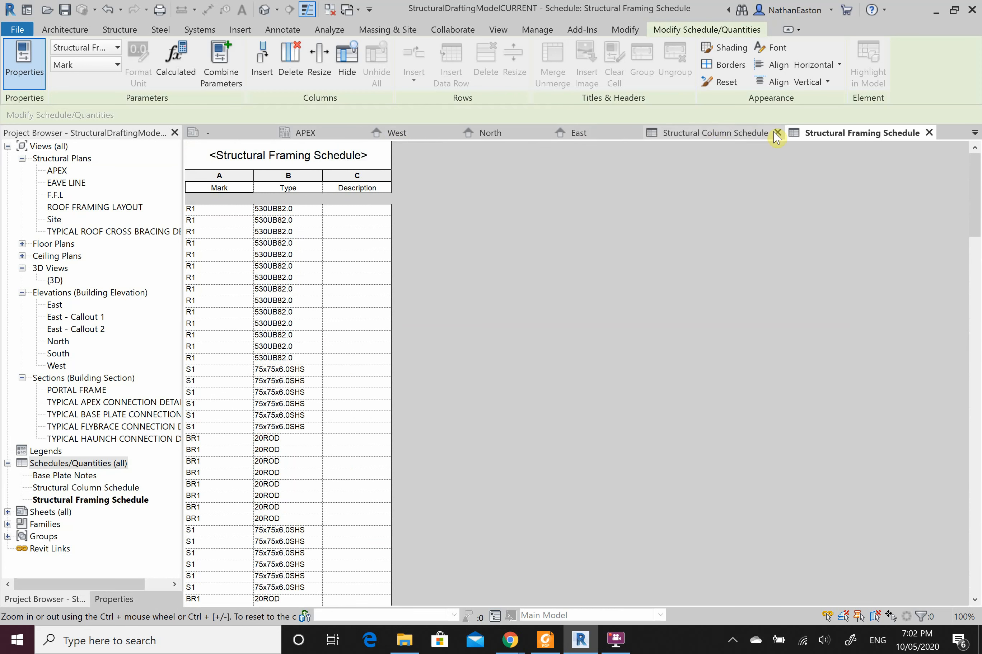
Step: Close the Structural Column Schedule and the untitled '-' view
click(710, 138)
click(777, 133)
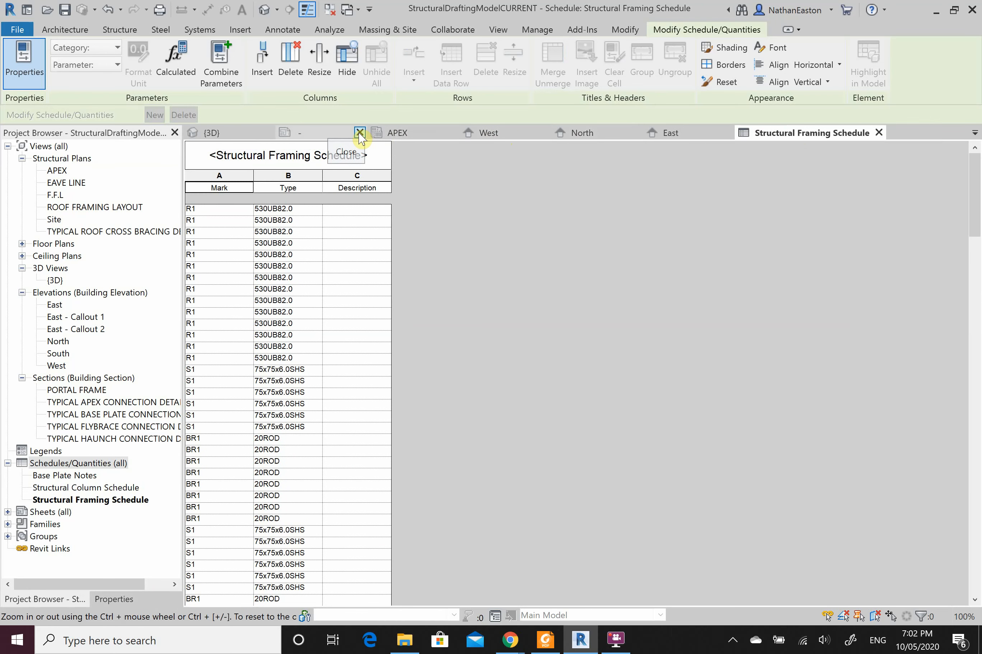
click(365, 133)
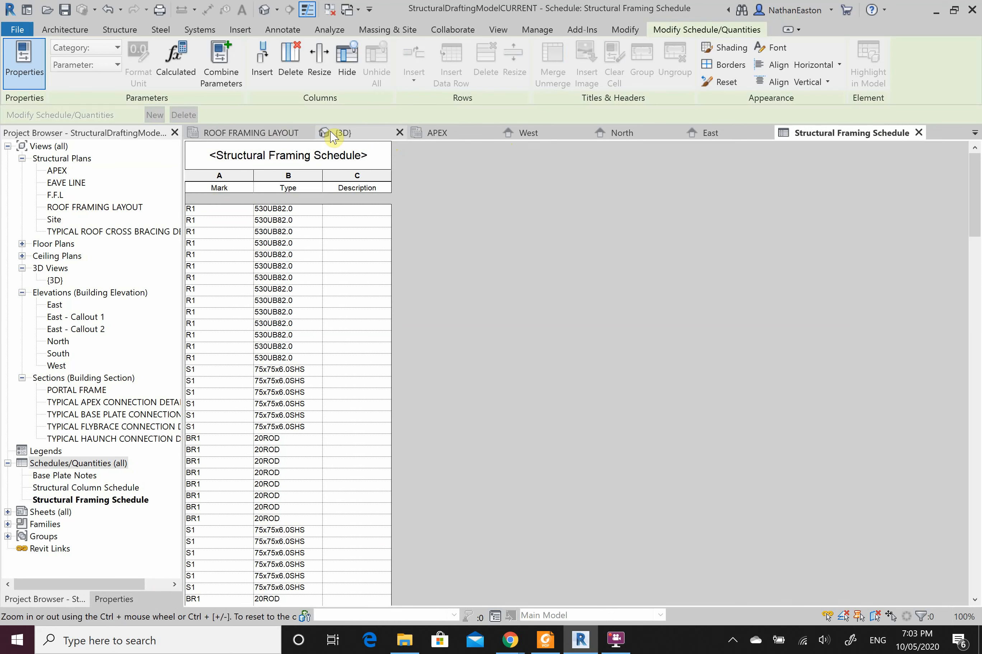
Step: Show the {3D} frame and turn it to the RIGHT view with the ViewCube
click(344, 134)
scroll(460, 346, down, 5)
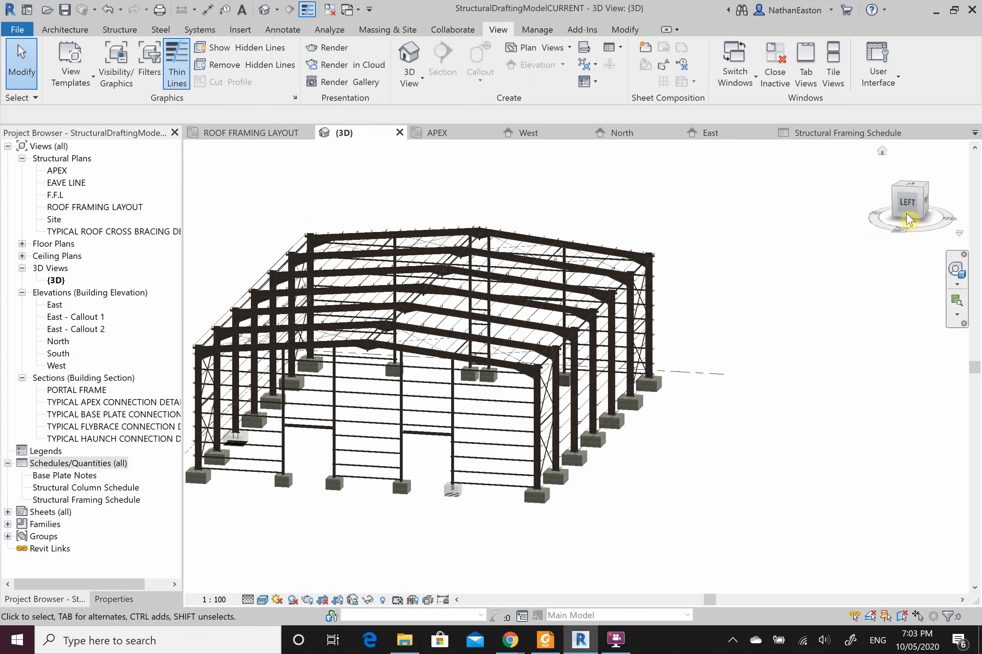
click(914, 188)
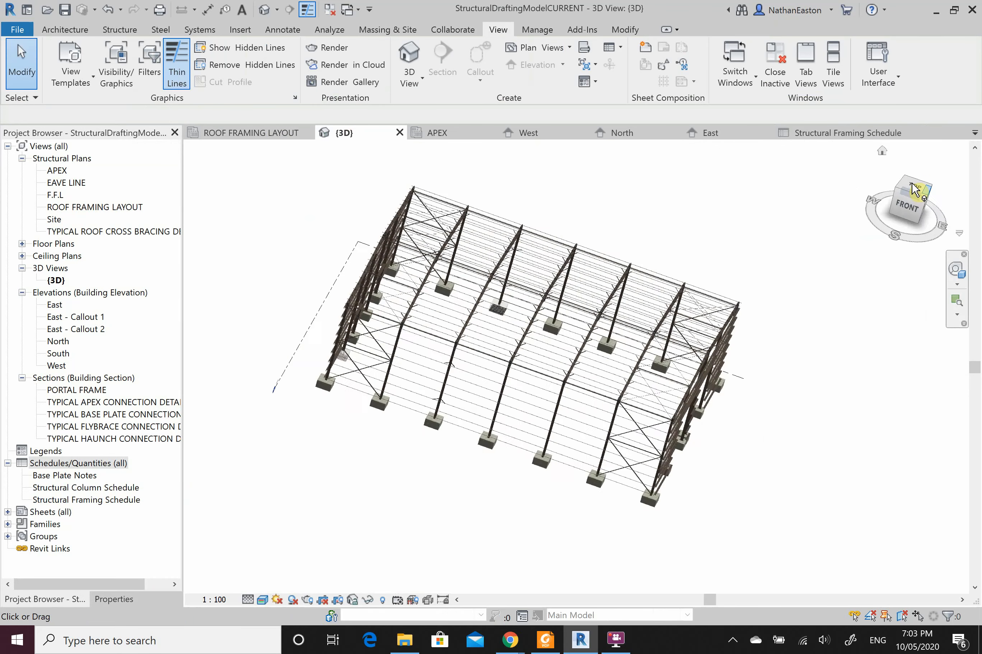
click(911, 188)
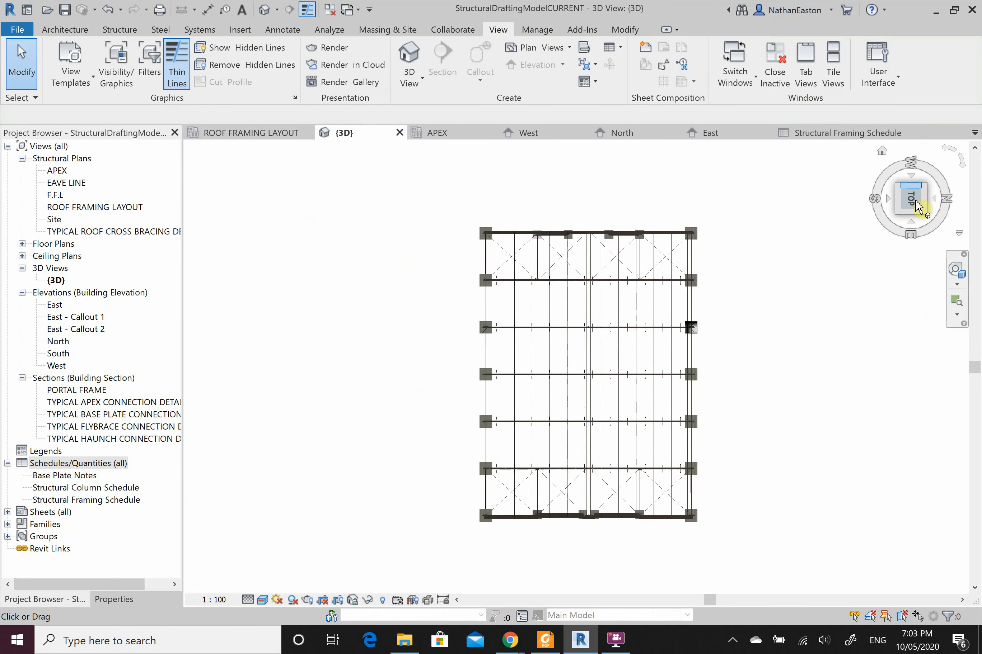
click(911, 224)
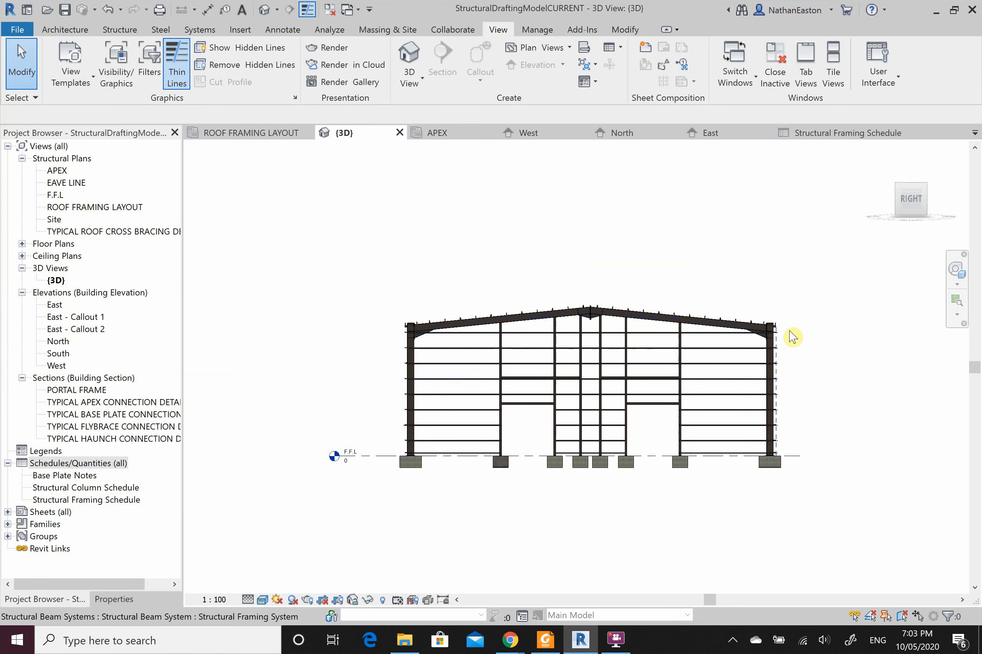
scroll(786, 337, up, 5)
scroll(772, 340, up, 5)
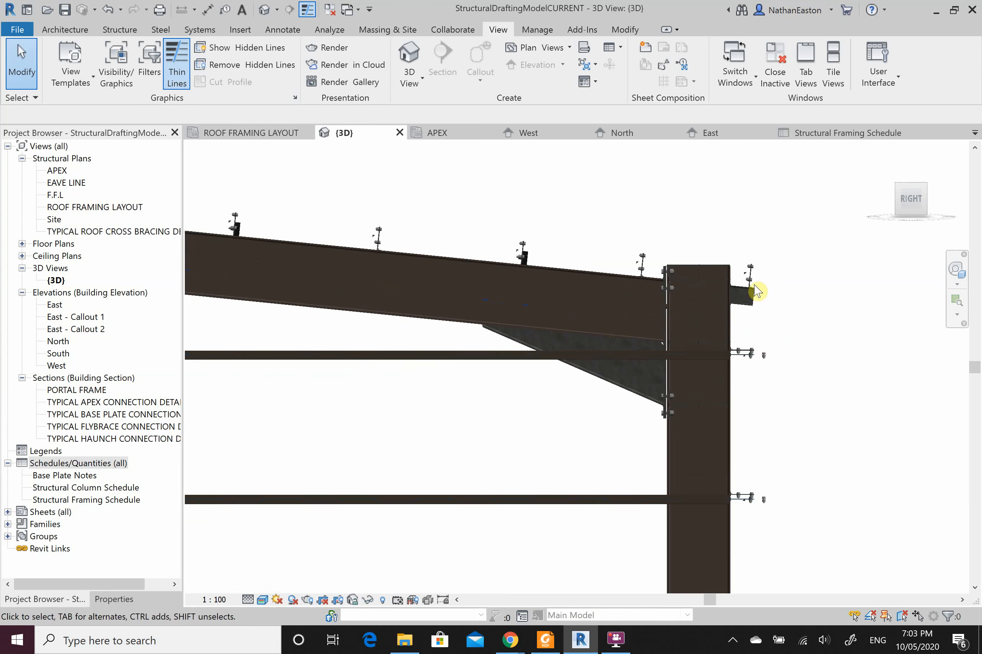
scroll(751, 270, down, 4)
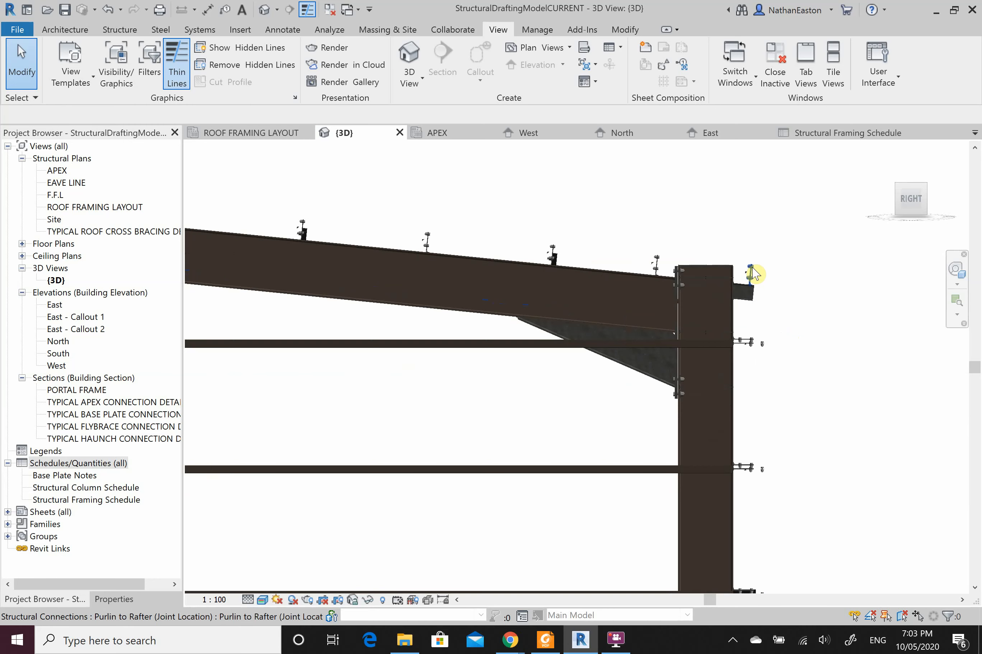
scroll(751, 256, down, 5)
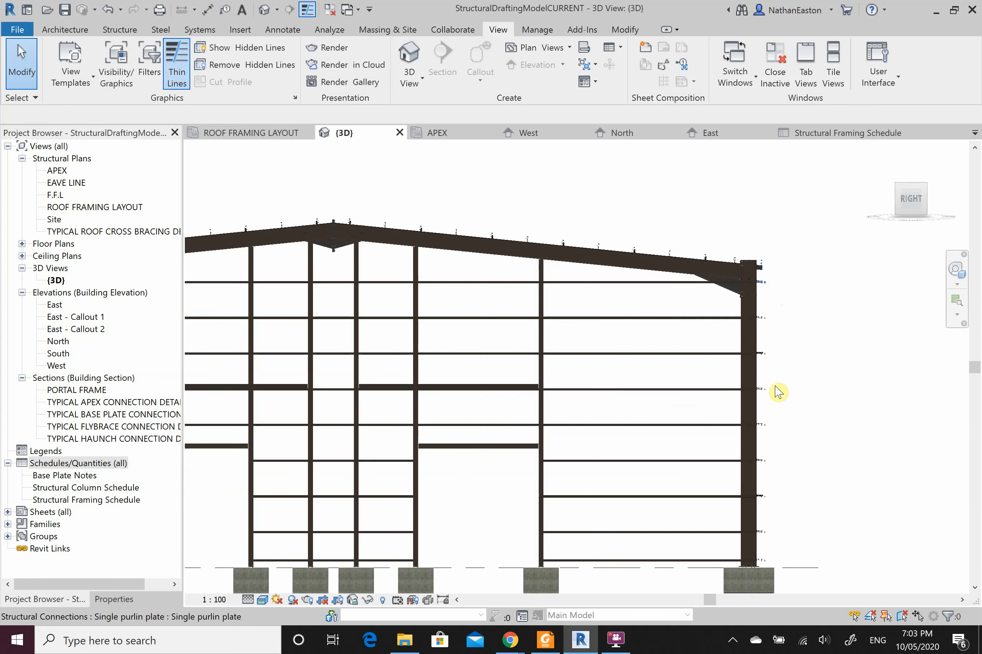
scroll(808, 289, down, 2)
scroll(360, 297, up, 5)
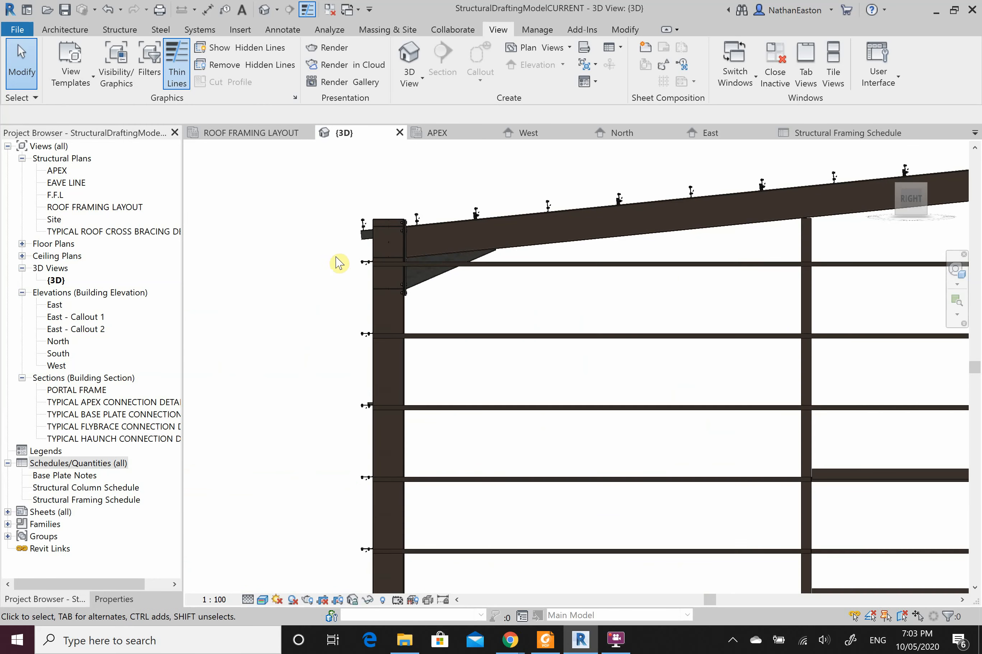
Step: Drag a selection window around the whole frame
drag(336, 257, 828, 425)
scroll(480, 313, down, 4)
scroll(560, 380, down, 3)
scroll(830, 431, up, 1)
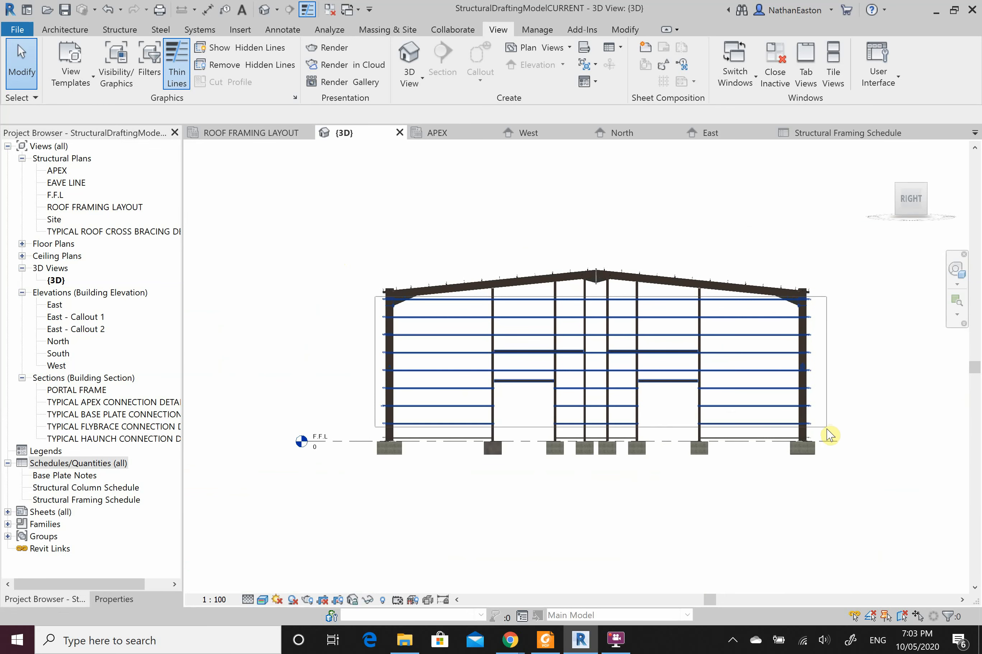
Step: Filter the frame selection down to only the 74 Structural Framing (Joist) members
click(828, 449)
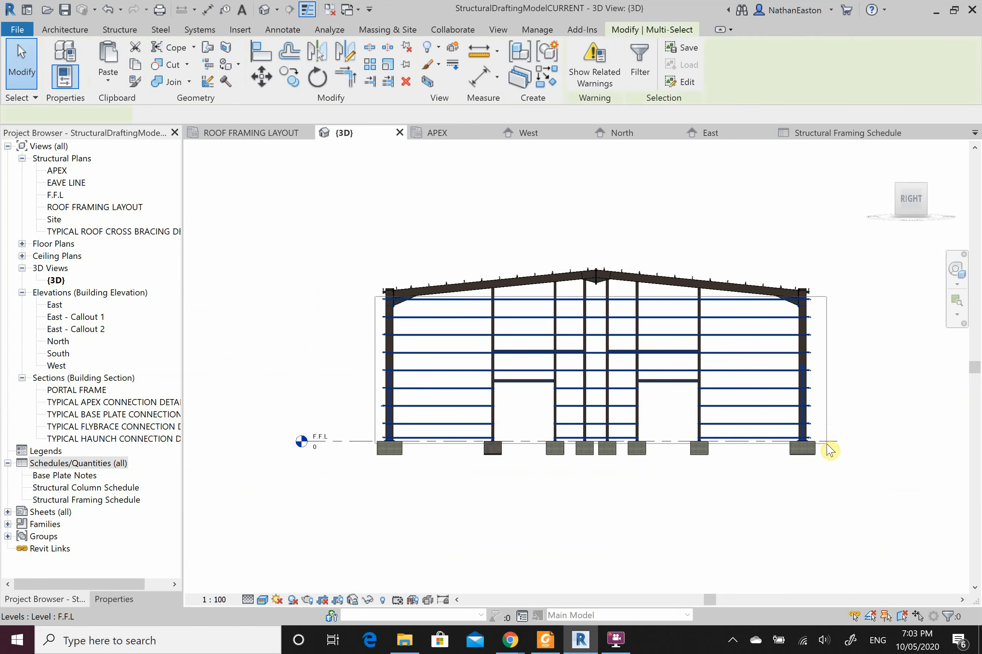
click(947, 617)
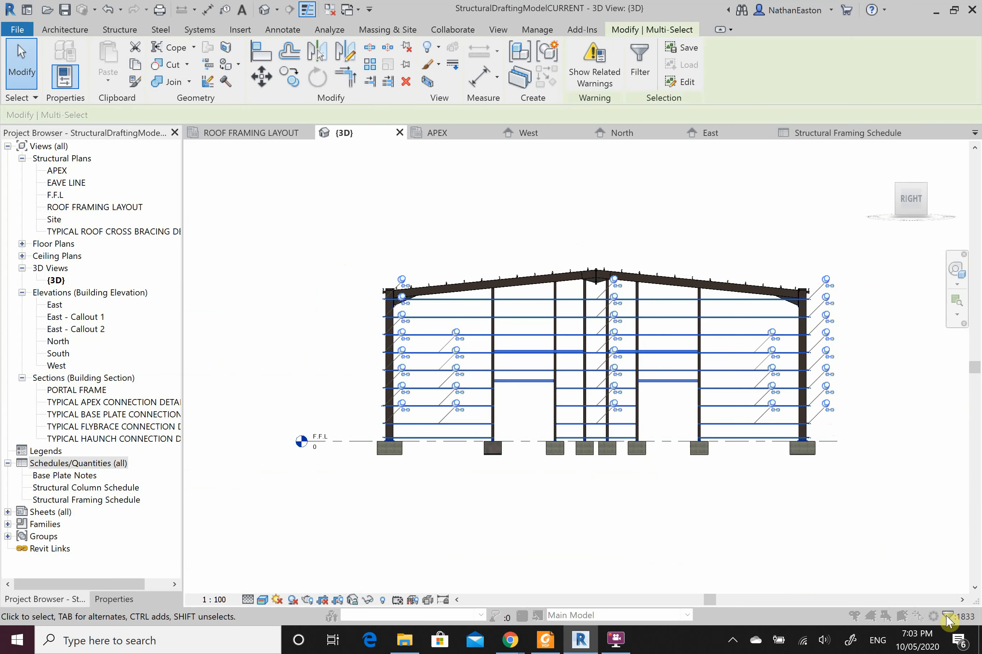
click(587, 253)
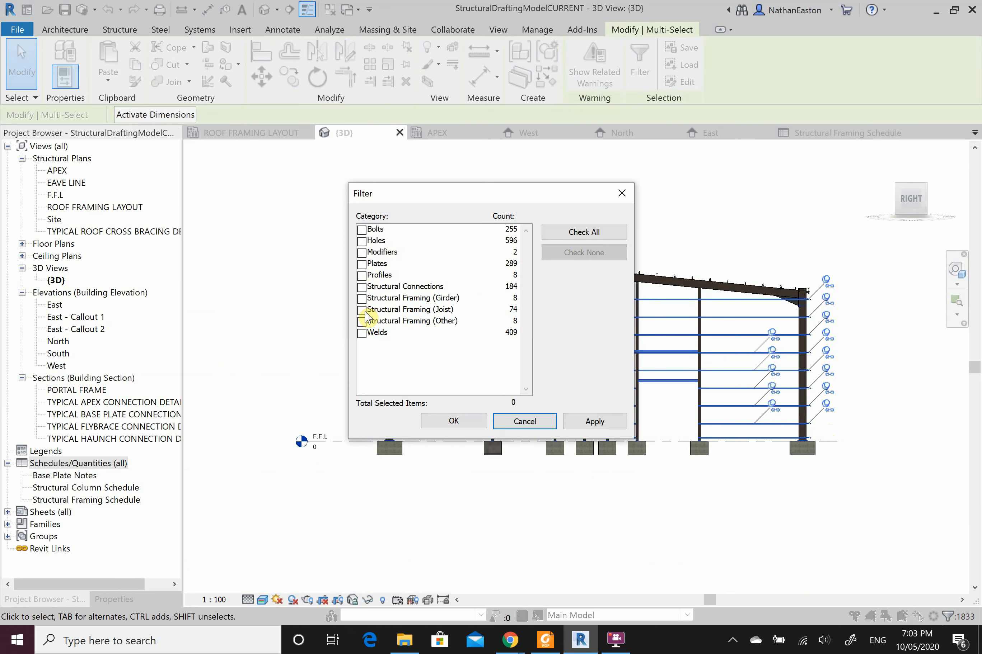
click(361, 311)
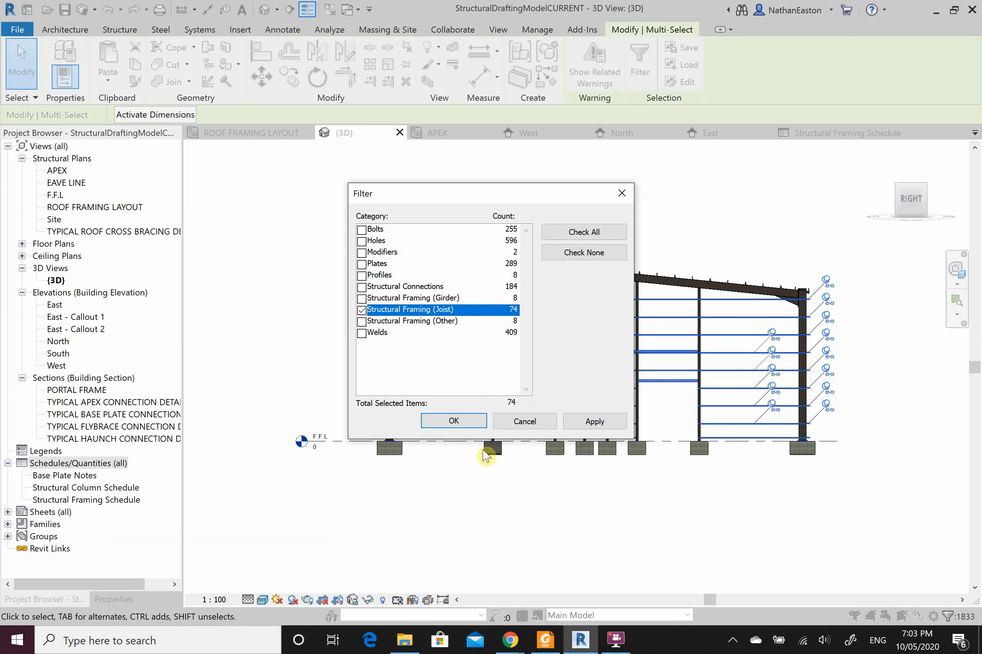
click(460, 420)
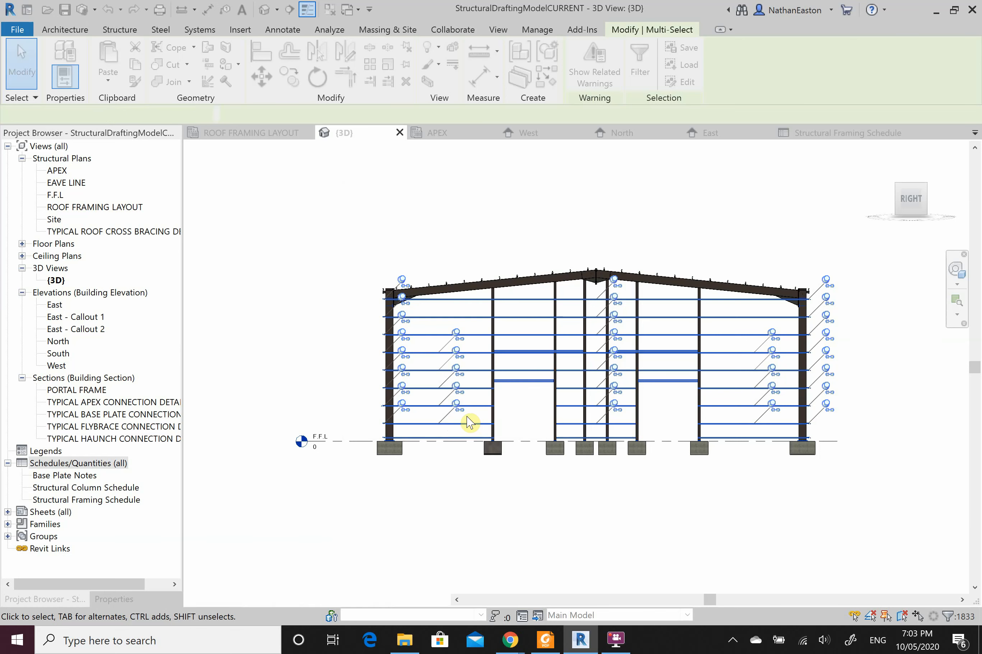
Step: Set the selected joists' Mark to G1, accept the duplicate-mark warning, then deselect
click(114, 599)
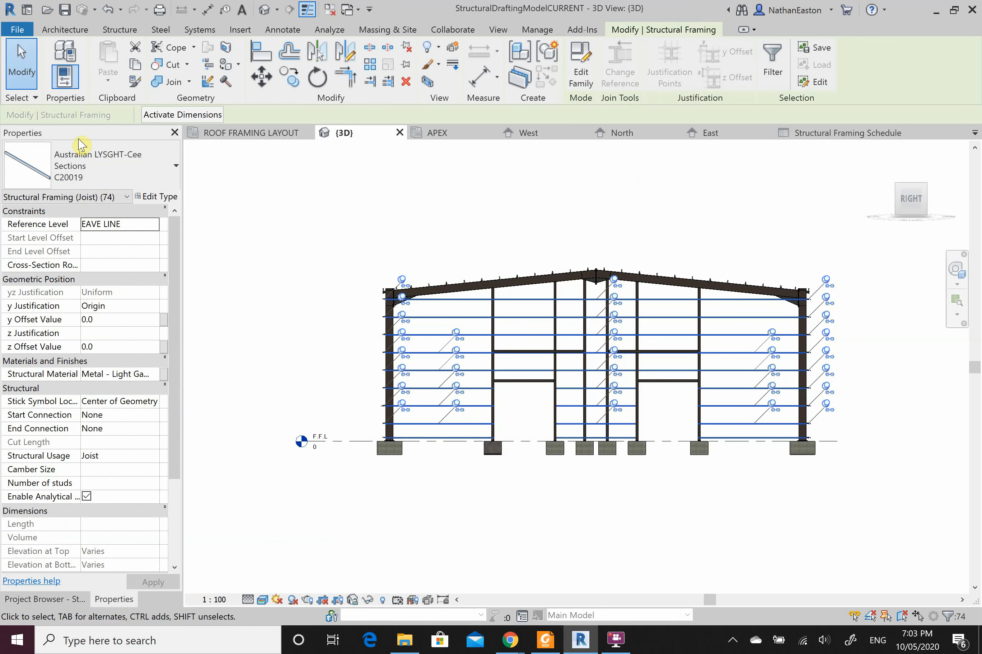
scroll(120, 481, down, 3)
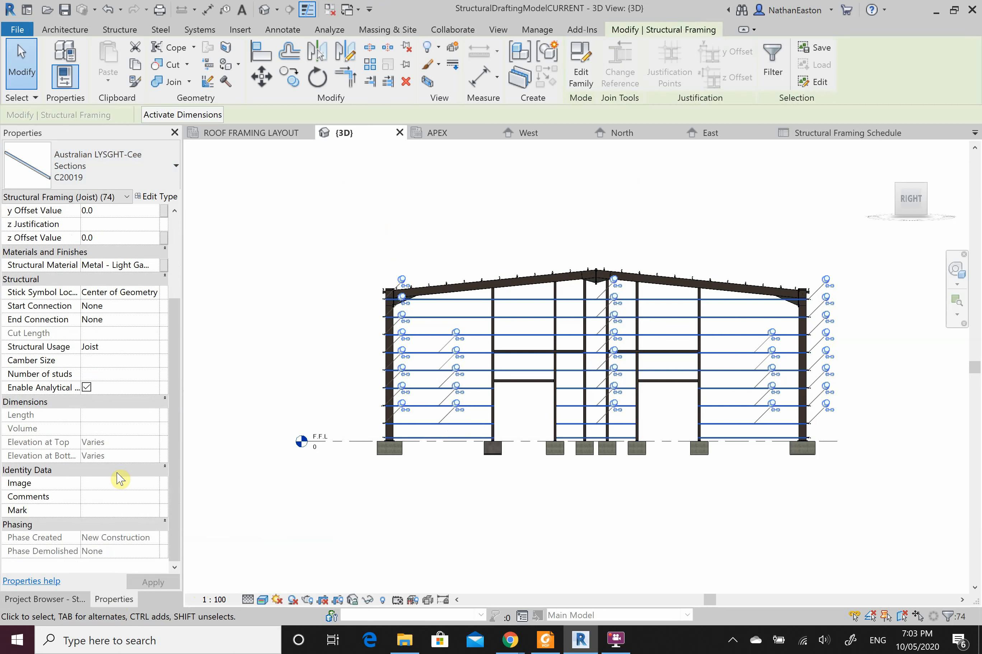
click(120, 511)
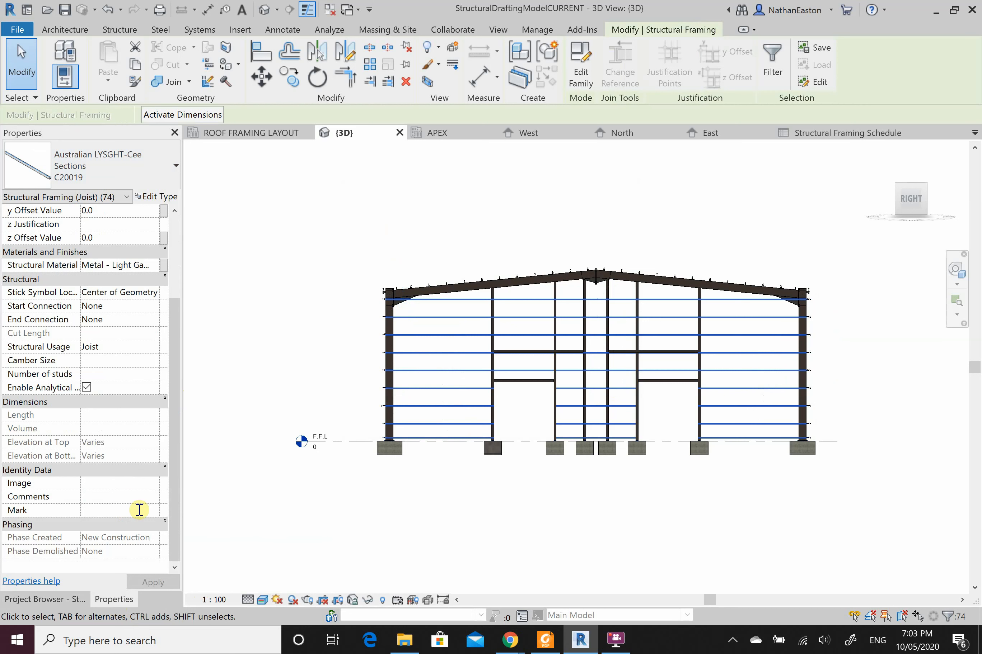
text(G1)
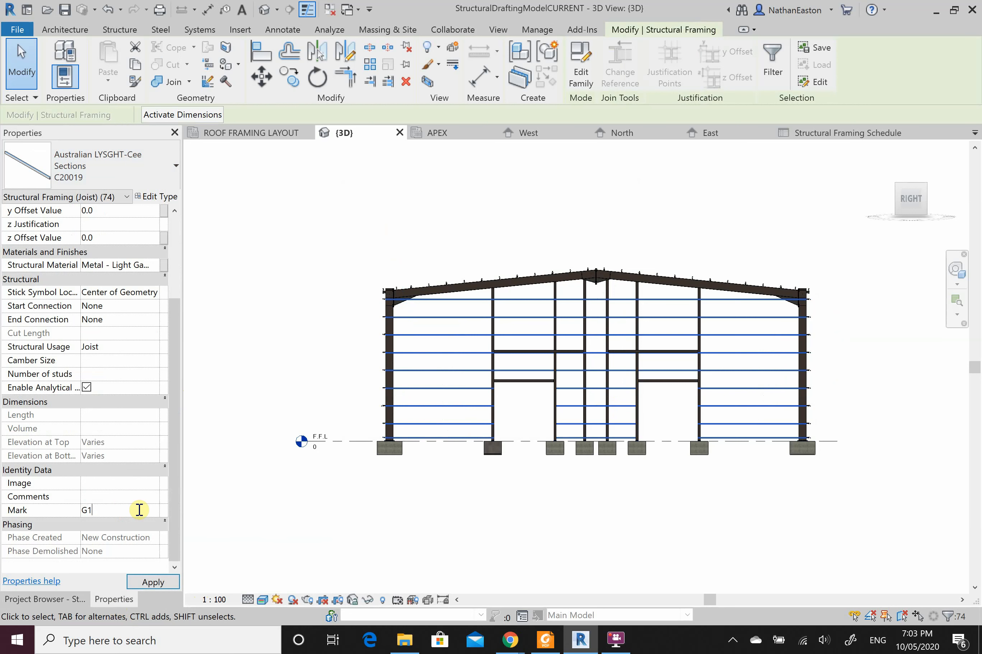
click(155, 585)
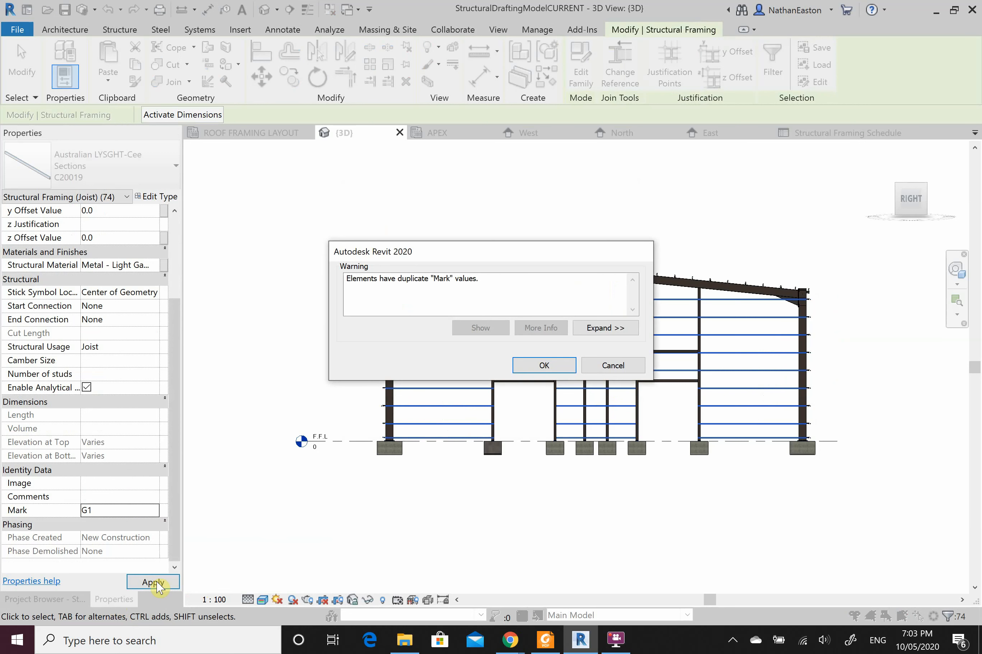
click(534, 366)
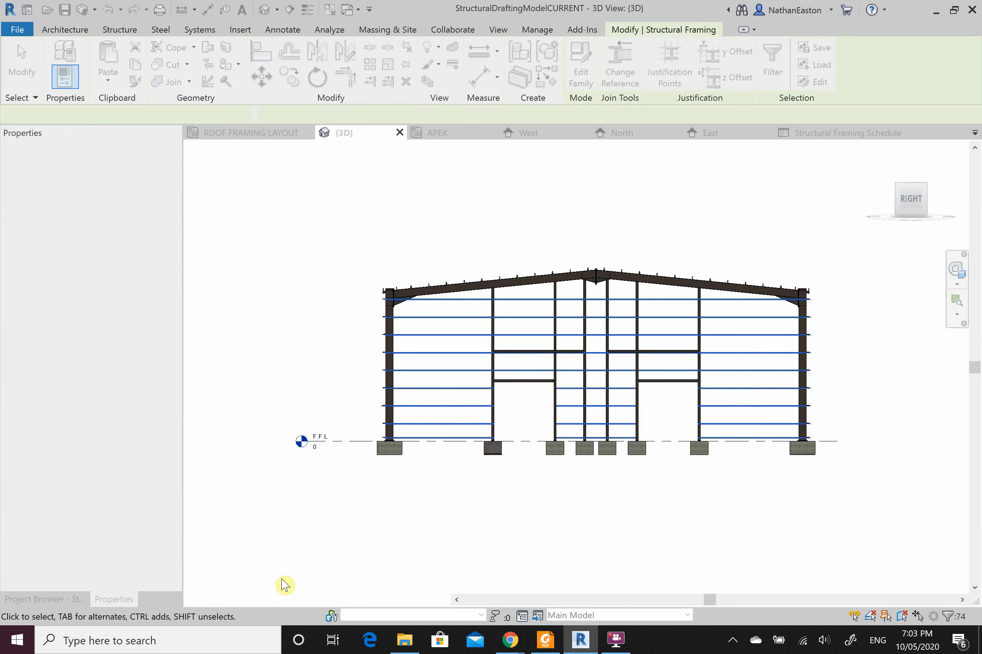
click(154, 585)
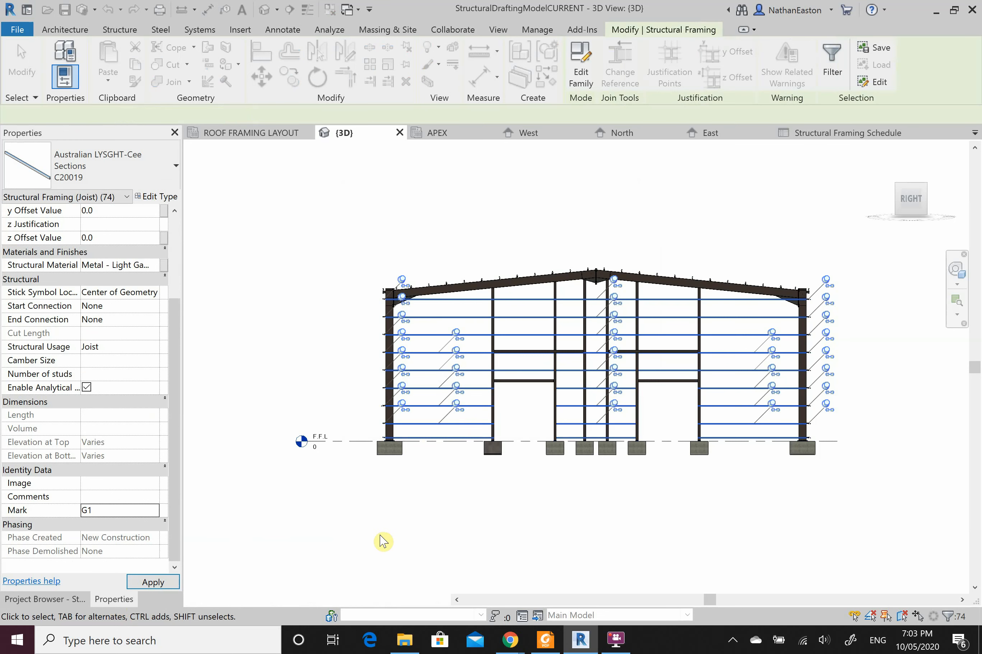
click(400, 531)
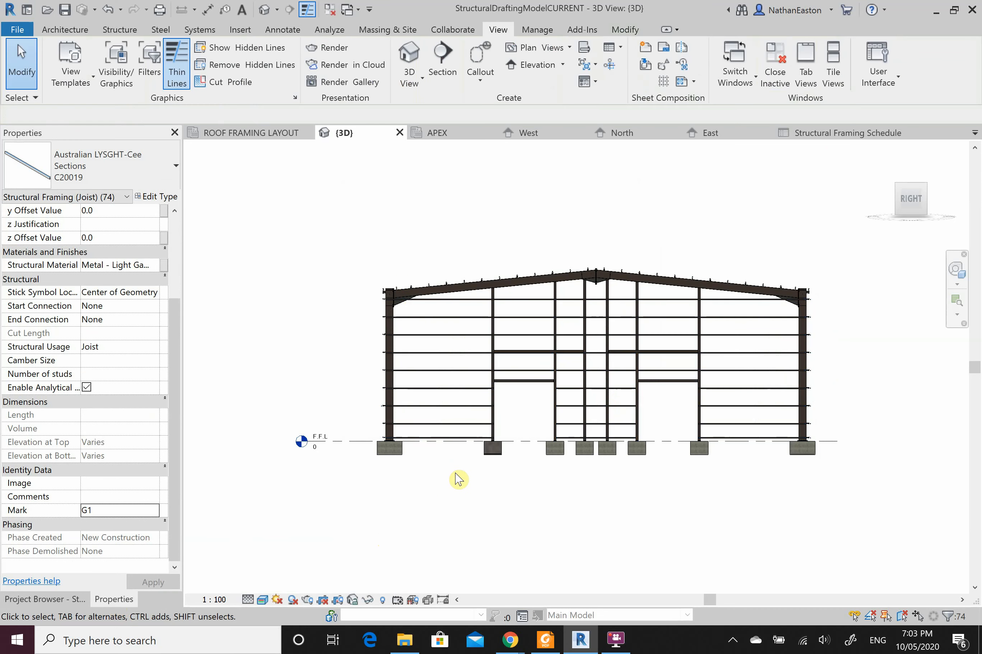
Step: Scroll the Structural Framing Schedule to find the C20019 rows below the DB1 girders
click(845, 134)
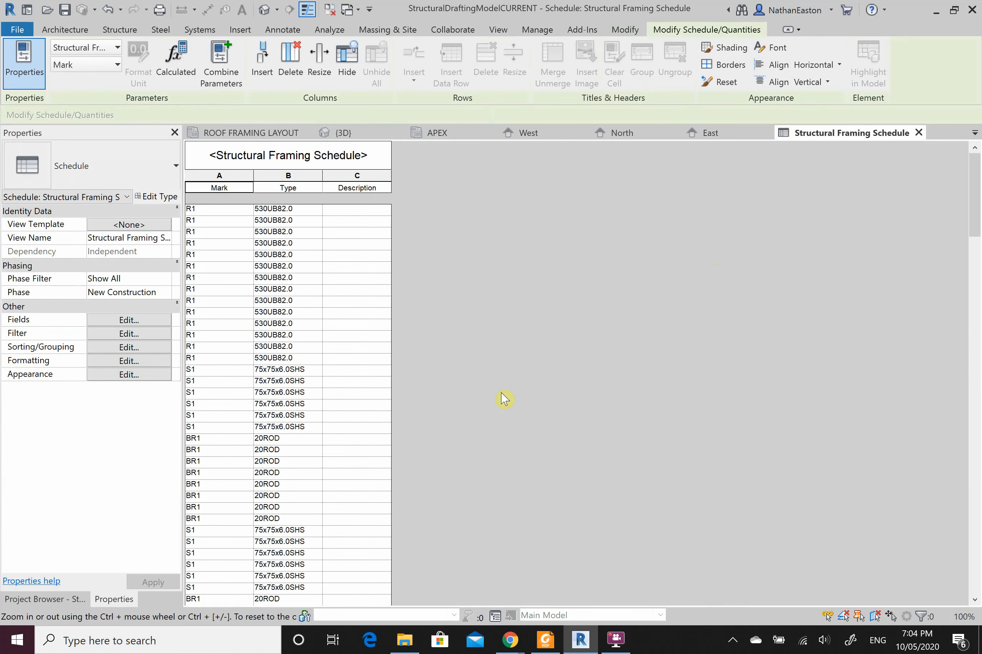
scroll(301, 404, down, 5)
scroll(301, 404, down, 15)
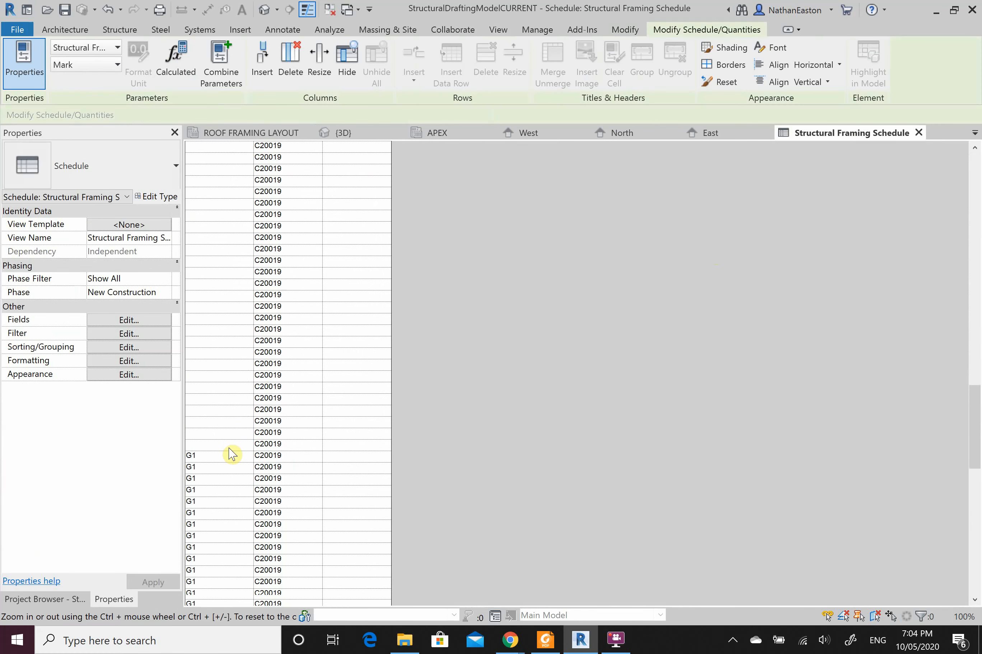
scroll(309, 460, down, 3)
scroll(313, 445, up, 10)
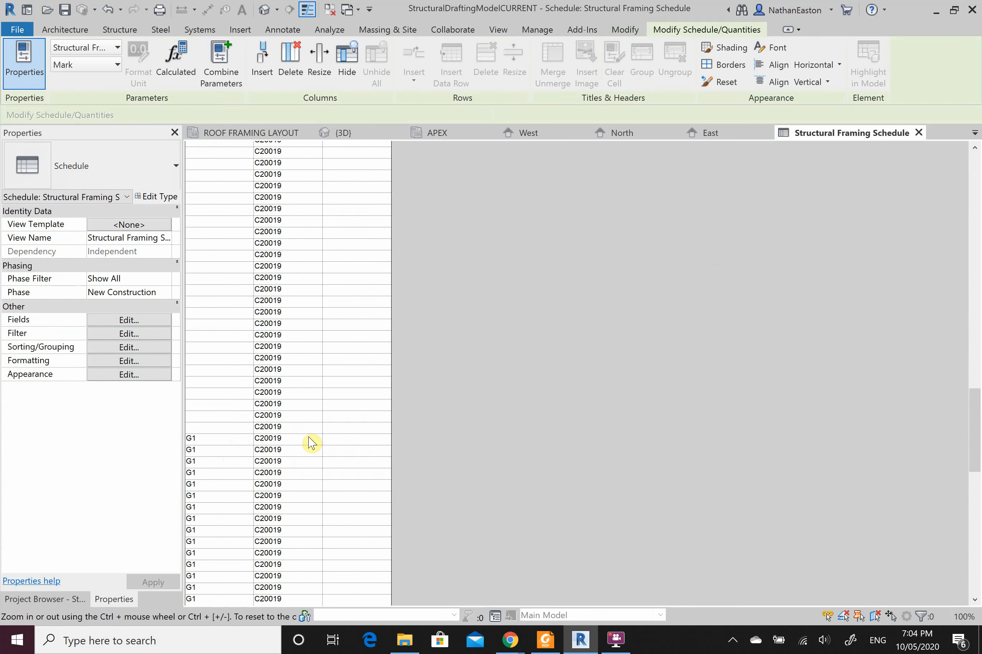
scroll(292, 393, up, 4)
scroll(270, 427, up, 4)
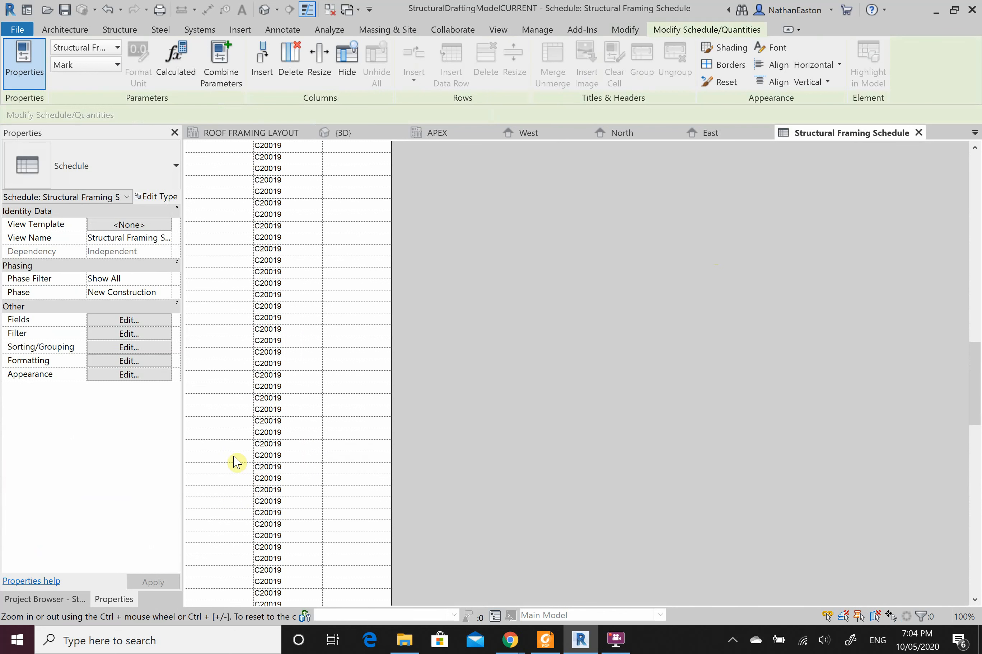
scroll(239, 452, up, 5)
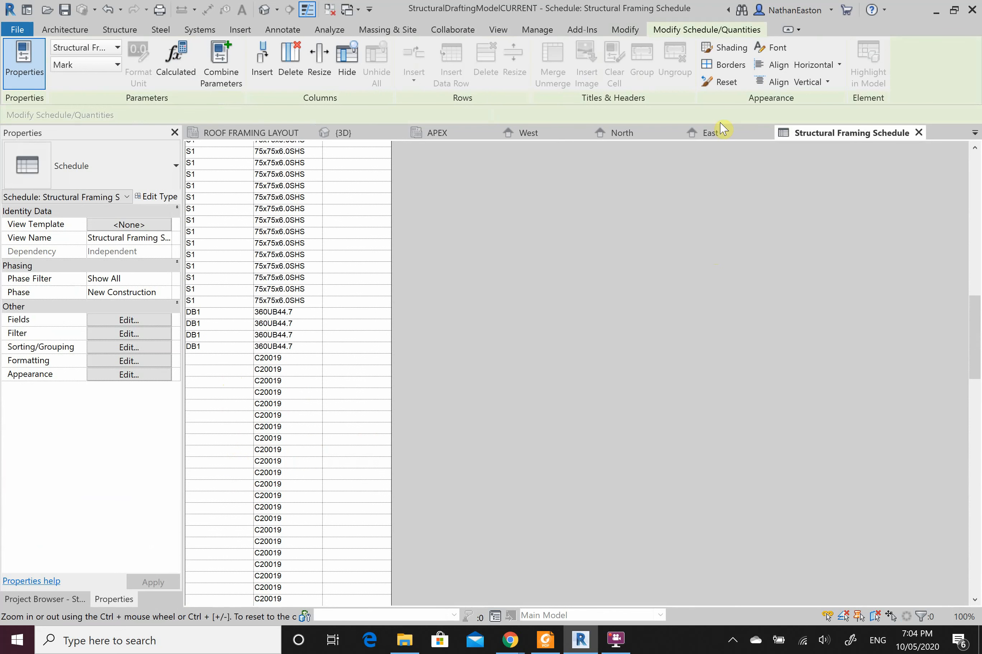
Step: Window-select the 3D frame and filter it to just the 52 Structural Framing (Joist) members
click(365, 134)
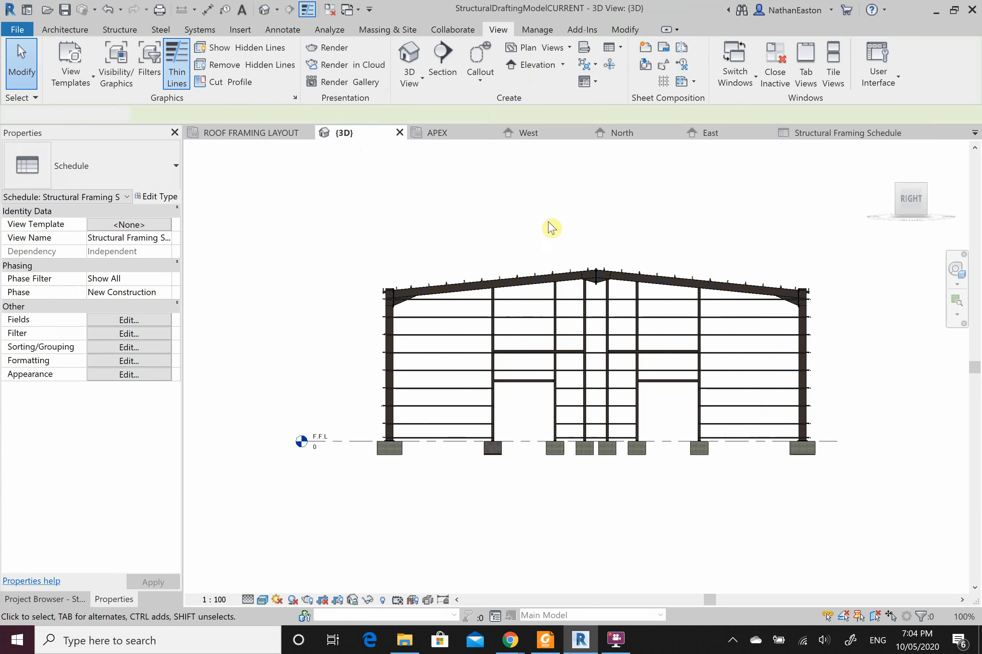
scroll(817, 304, up, 2)
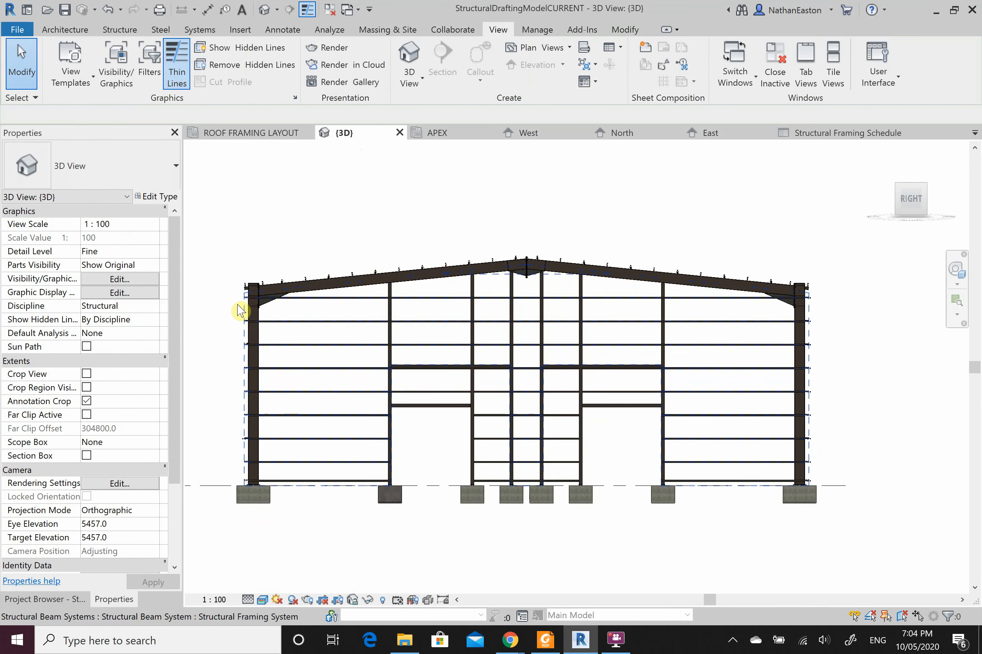
scroll(239, 301, up, 2)
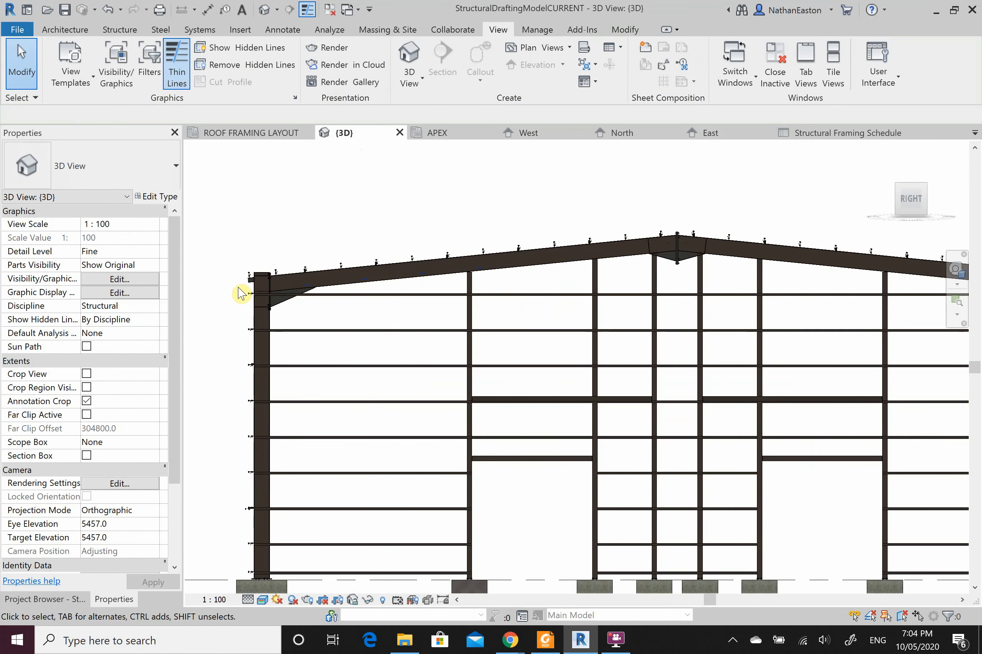
scroll(238, 288, down, 4)
drag(239, 289, 757, 251)
scroll(758, 262, up, 3)
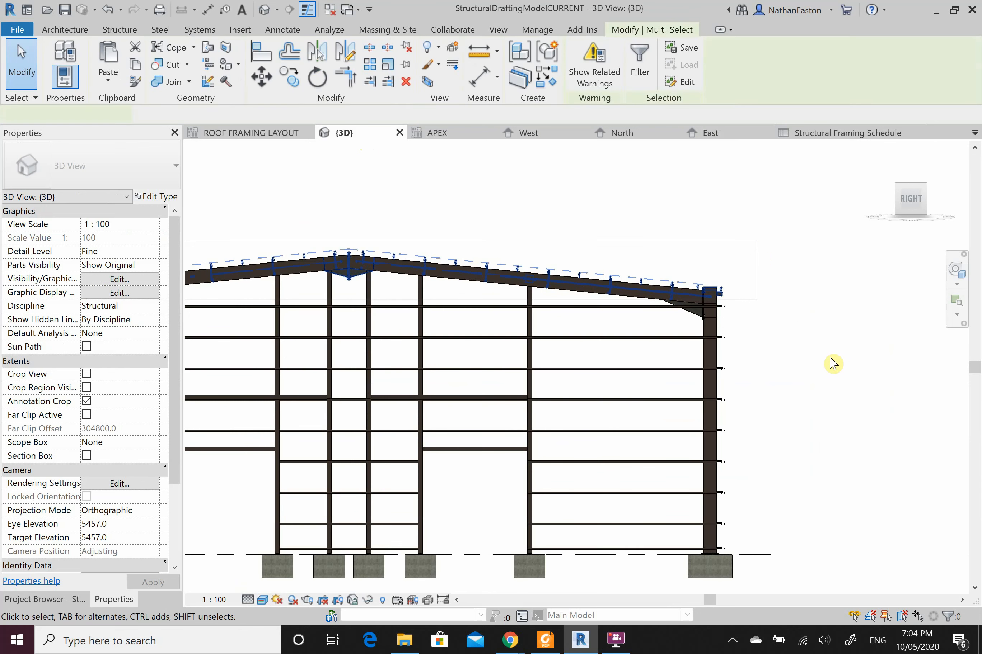
click(948, 618)
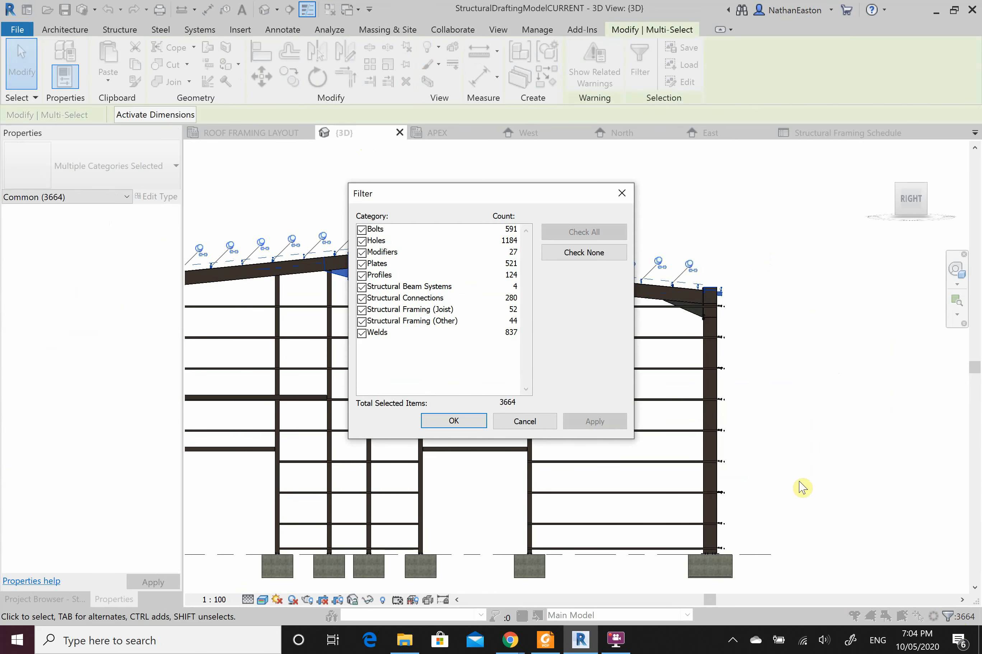
click(572, 254)
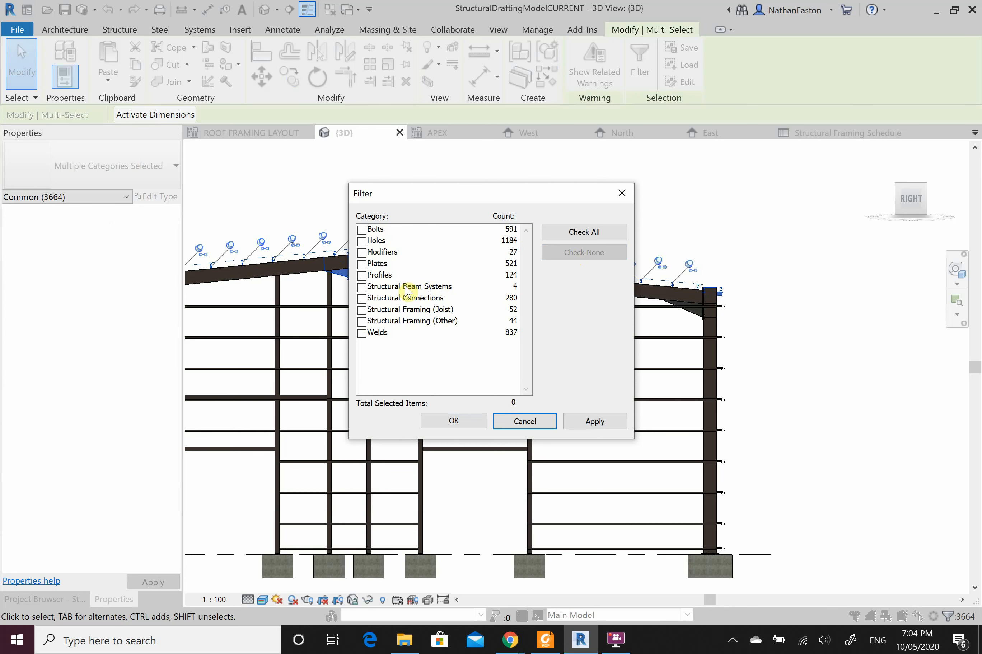
click(361, 311)
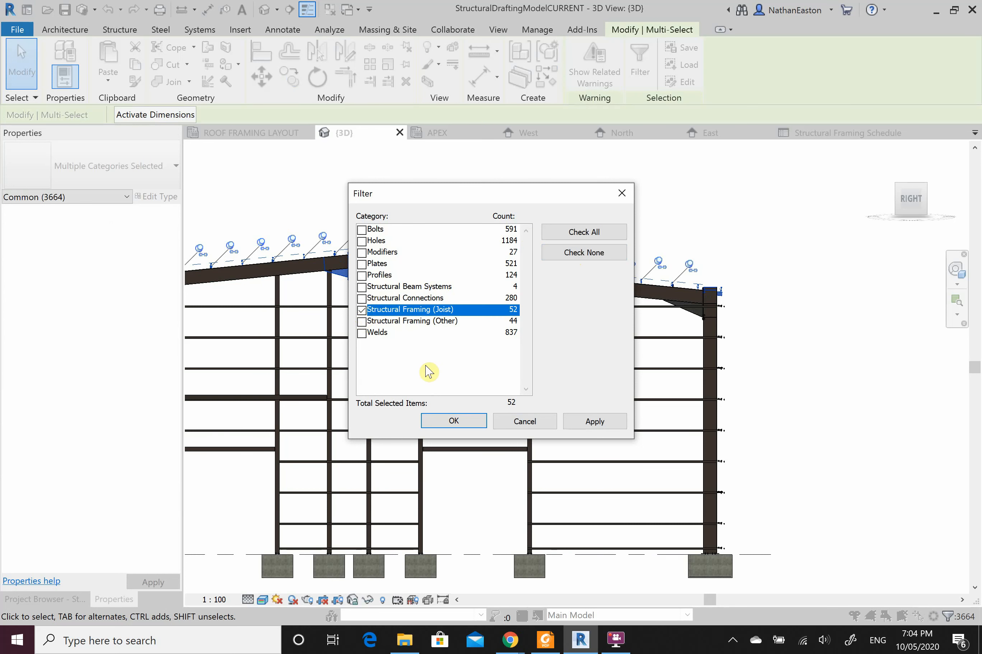
click(456, 422)
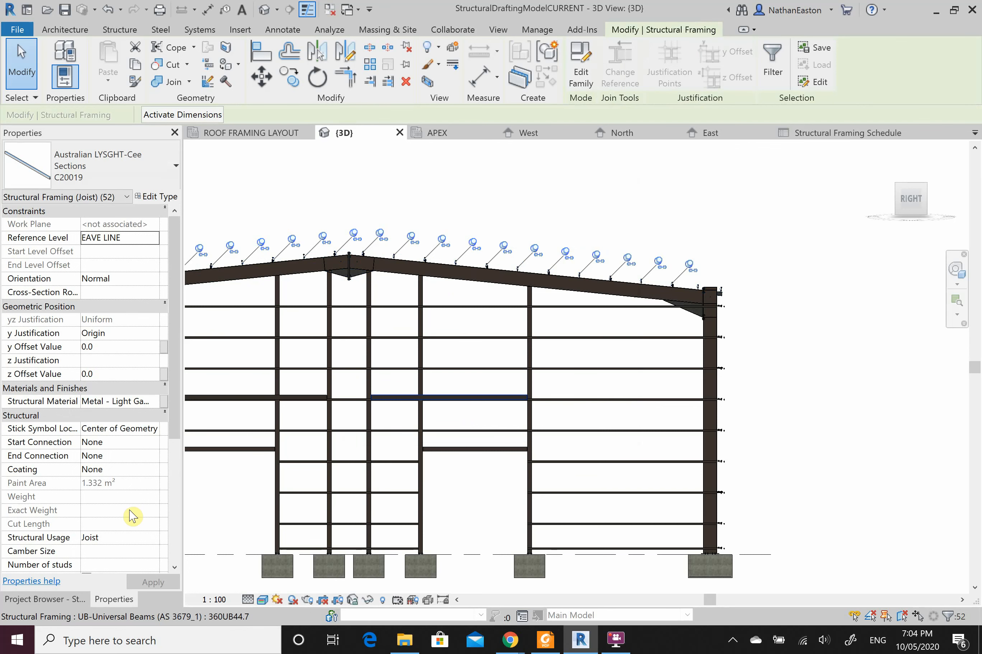
Step: Set the joists' Mark to PL1, accepting the duplicate-mark warning
scroll(135, 511, down, 4)
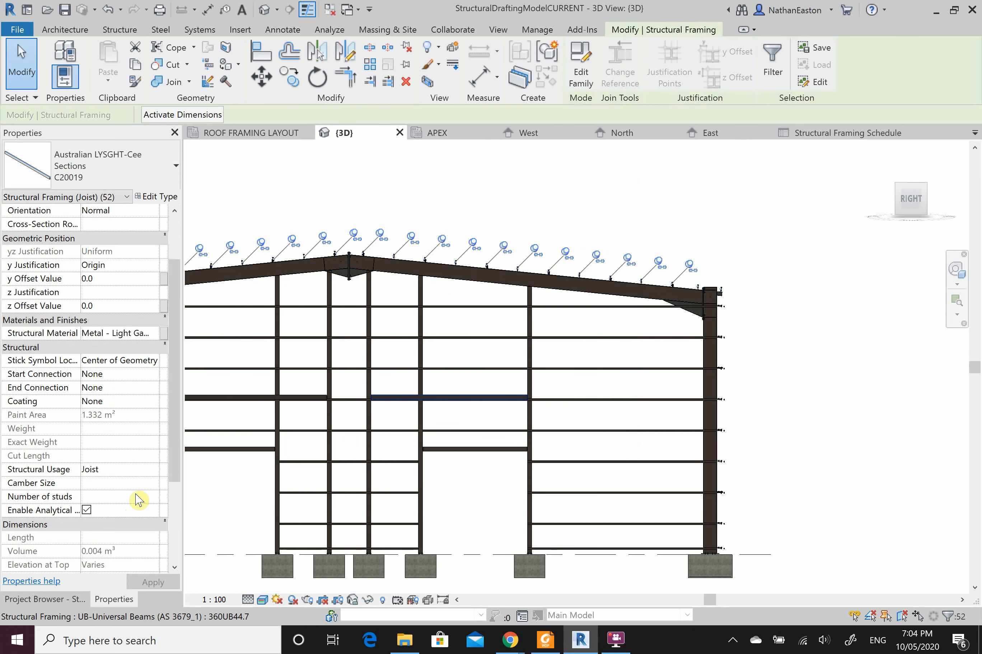
scroll(137, 509, down, 3)
click(127, 523)
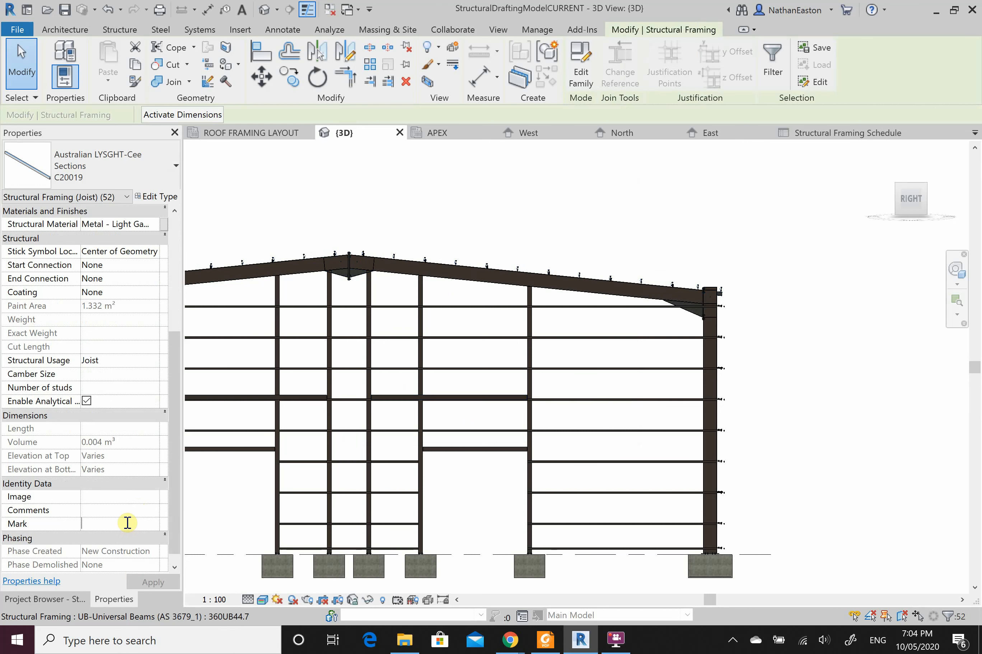
text(PL1)
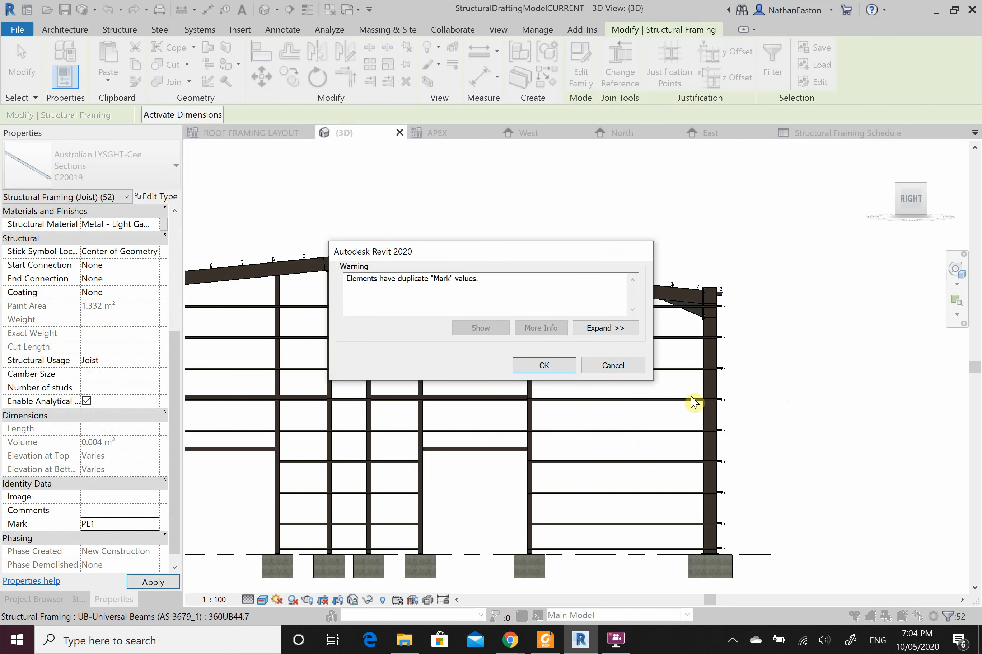
click(549, 370)
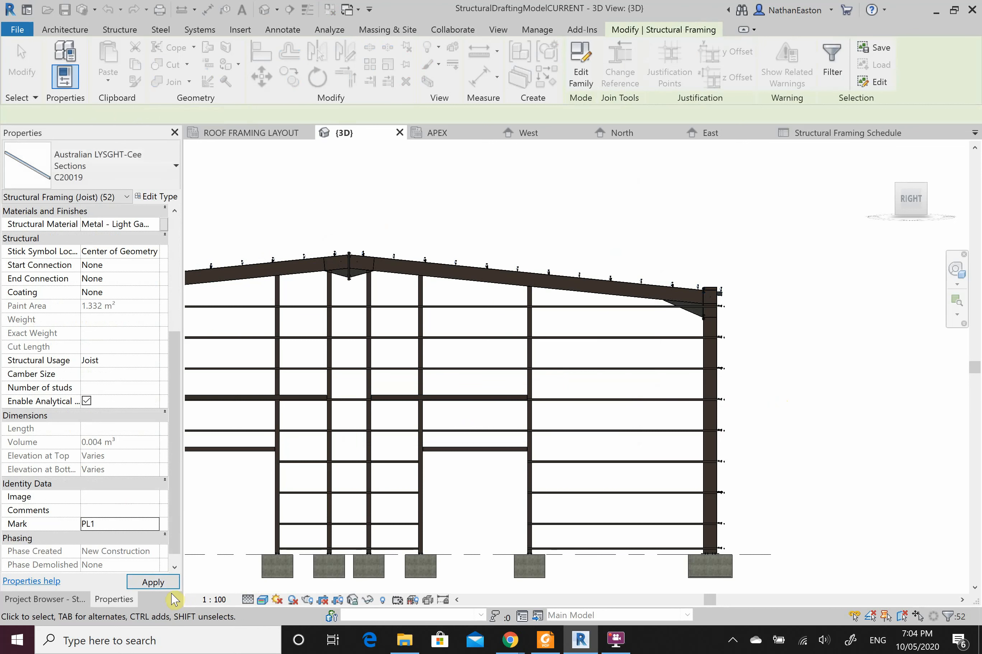
click(177, 583)
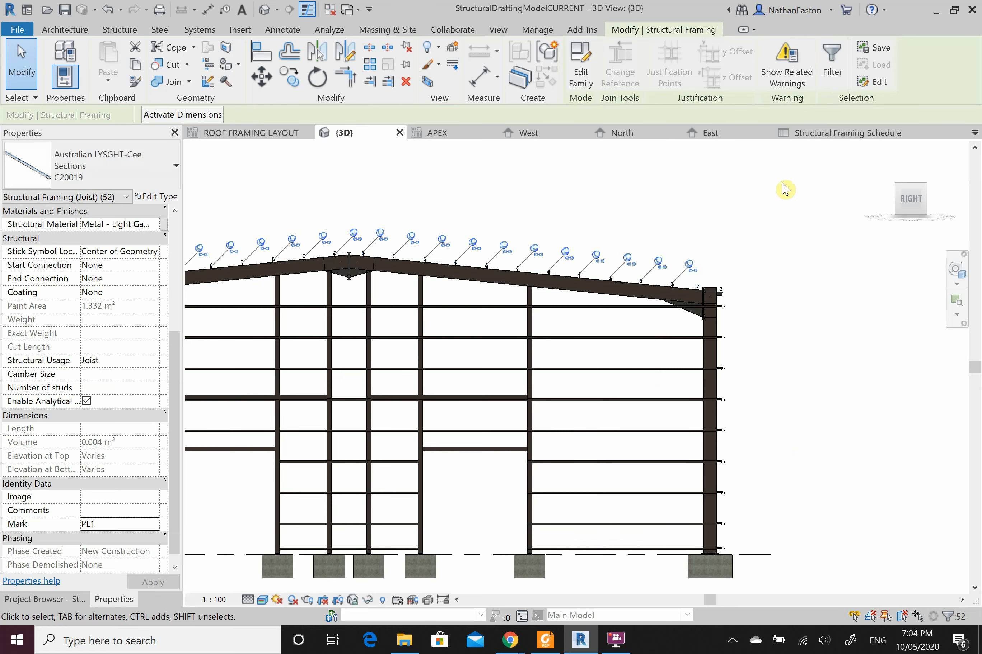
Step: Review the Structural Framing Schedule's C20019 rows, now marked PL1 and G1
click(831, 136)
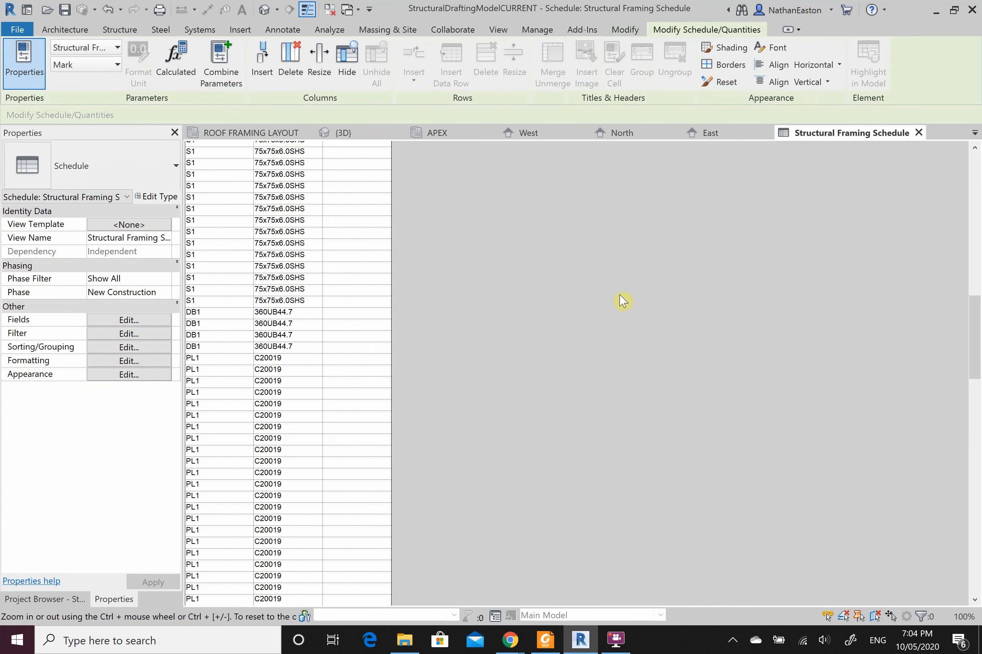
scroll(318, 410, down, 10)
scroll(286, 409, down, 5)
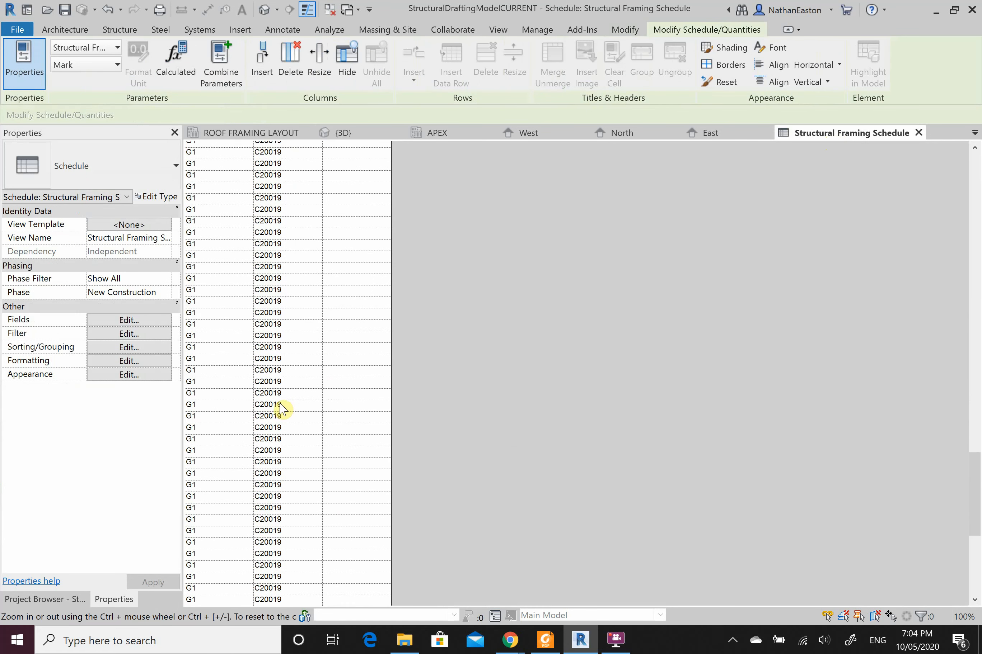
scroll(266, 526, up, 15)
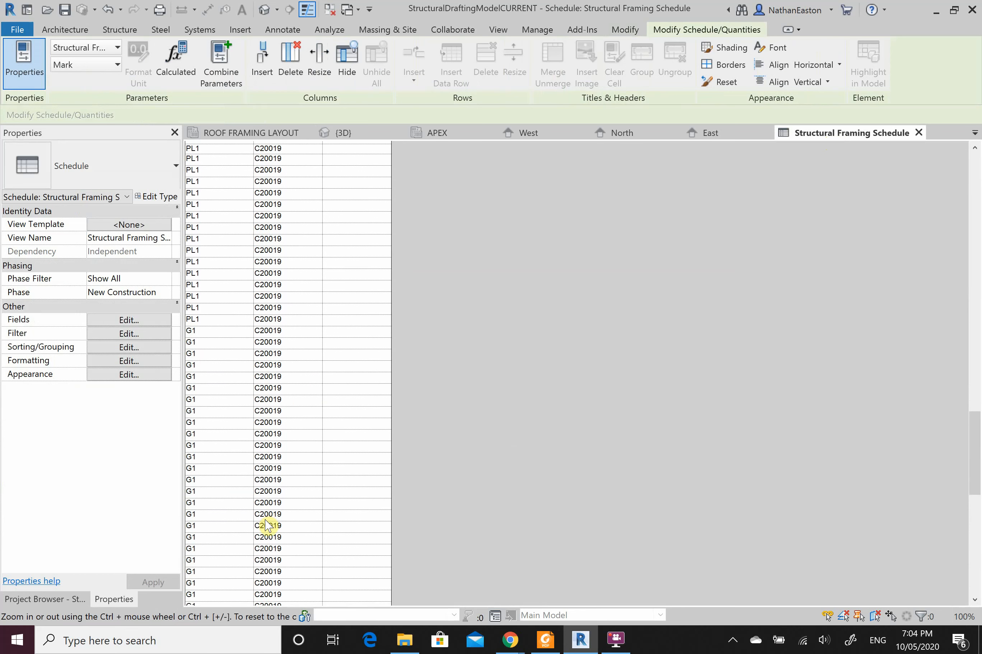
scroll(267, 526, up, 10)
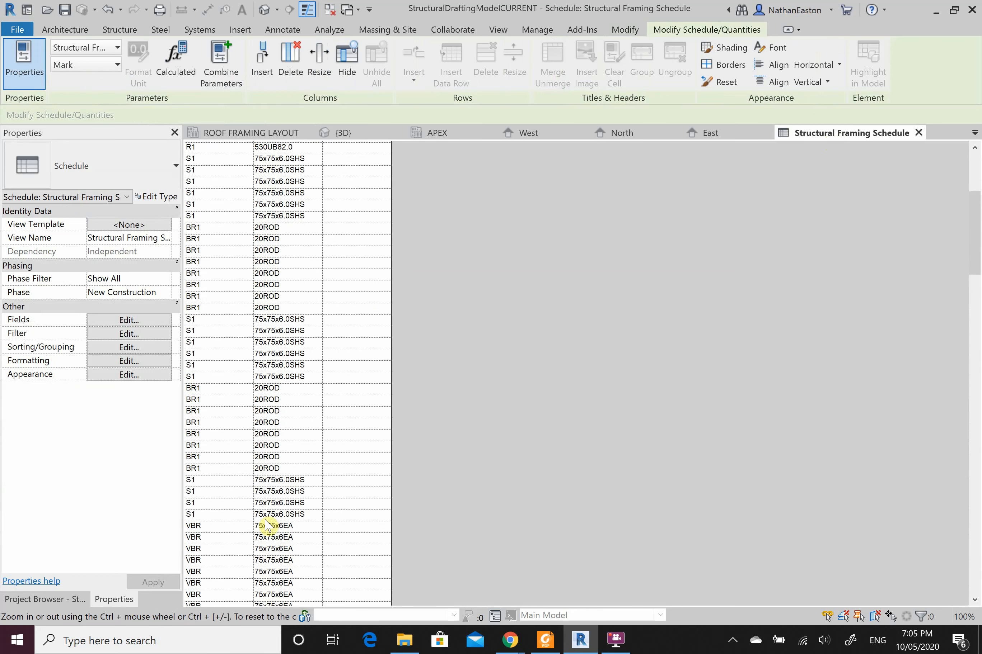
Step: Sort the framing schedule by Mark with Itemize every instance unticked
click(115, 351)
click(536, 203)
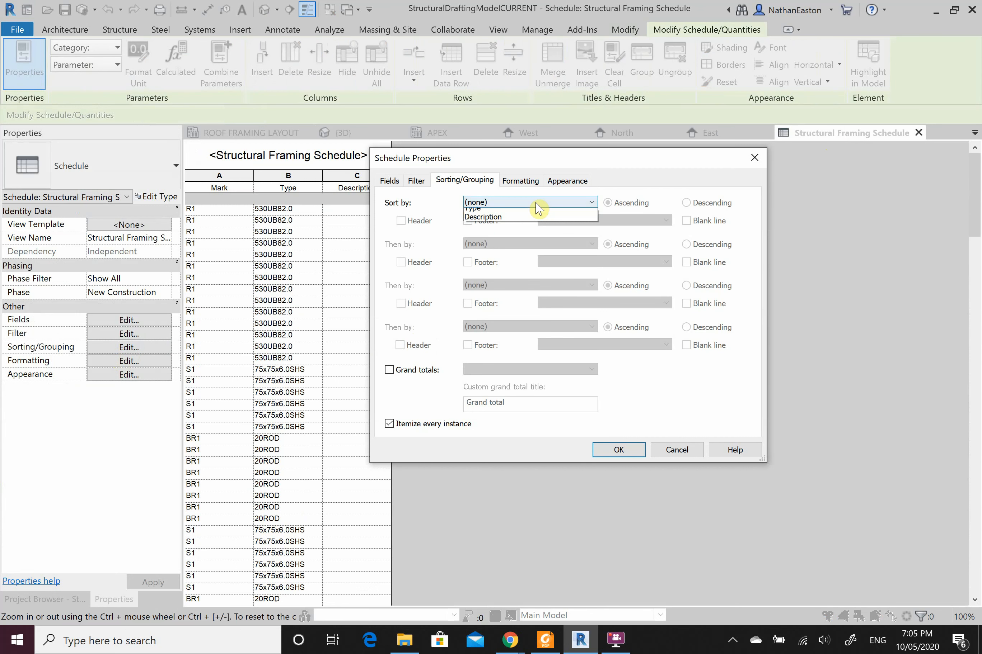
click(517, 221)
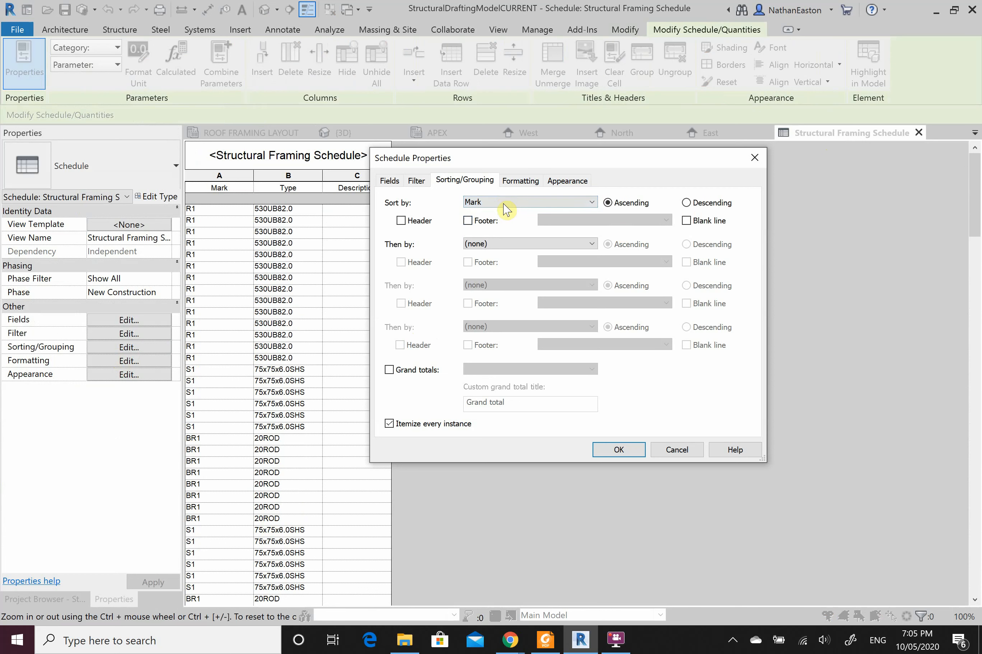
click(505, 207)
click(488, 202)
click(511, 183)
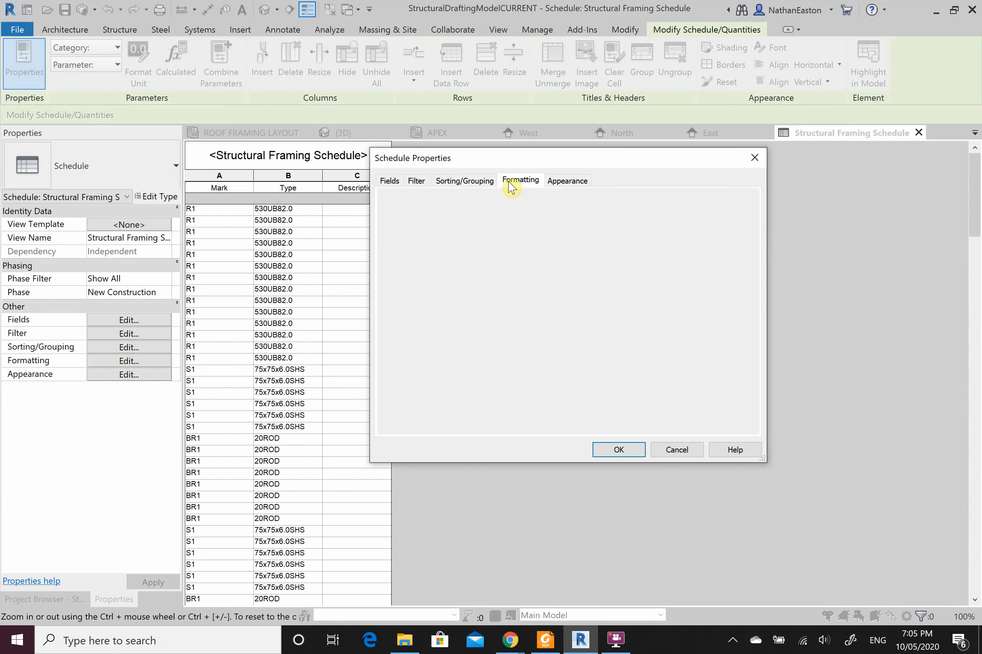
click(464, 182)
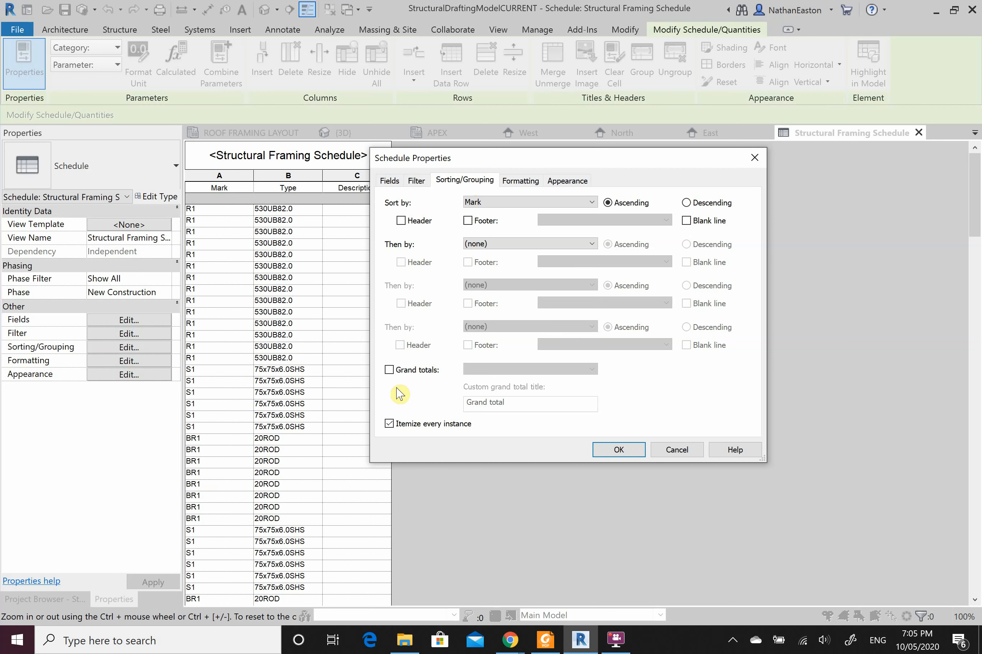
click(390, 425)
click(617, 450)
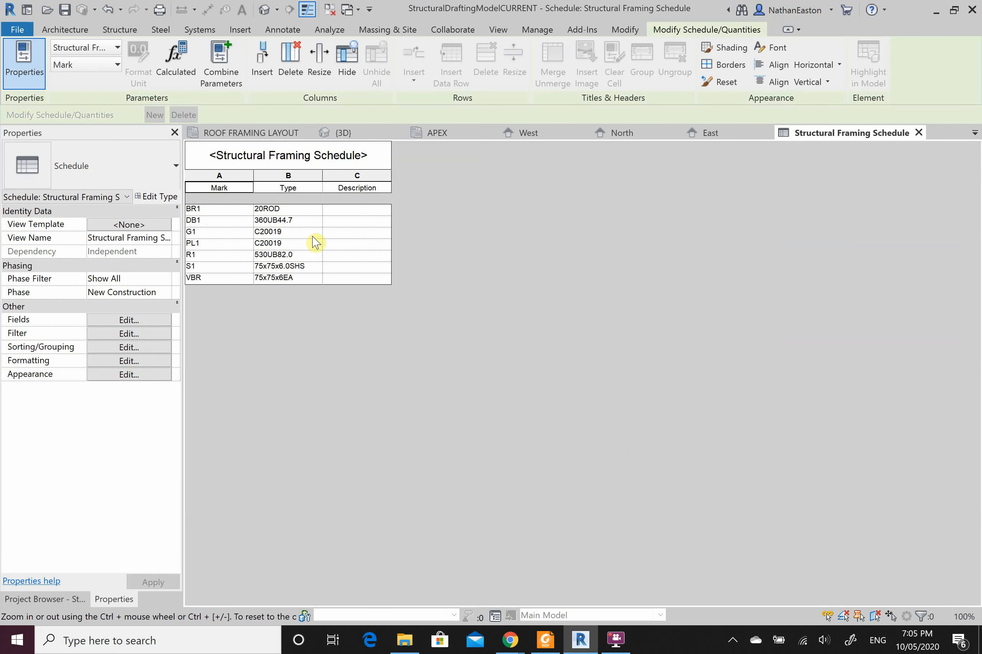
click(337, 246)
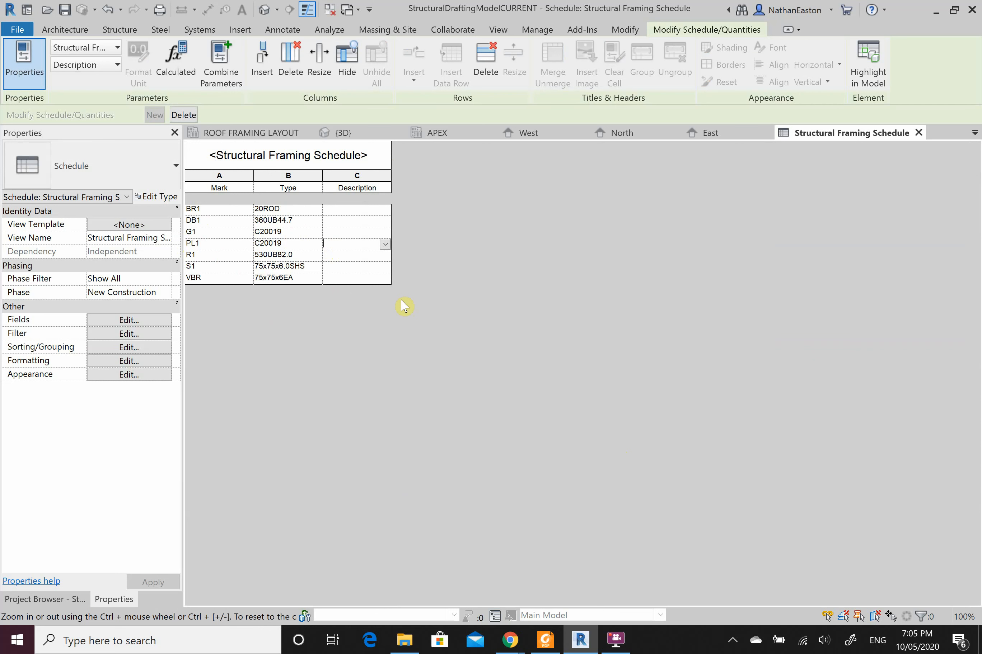
text(p)
key(BackSpace)
text(PURLIN C20019)
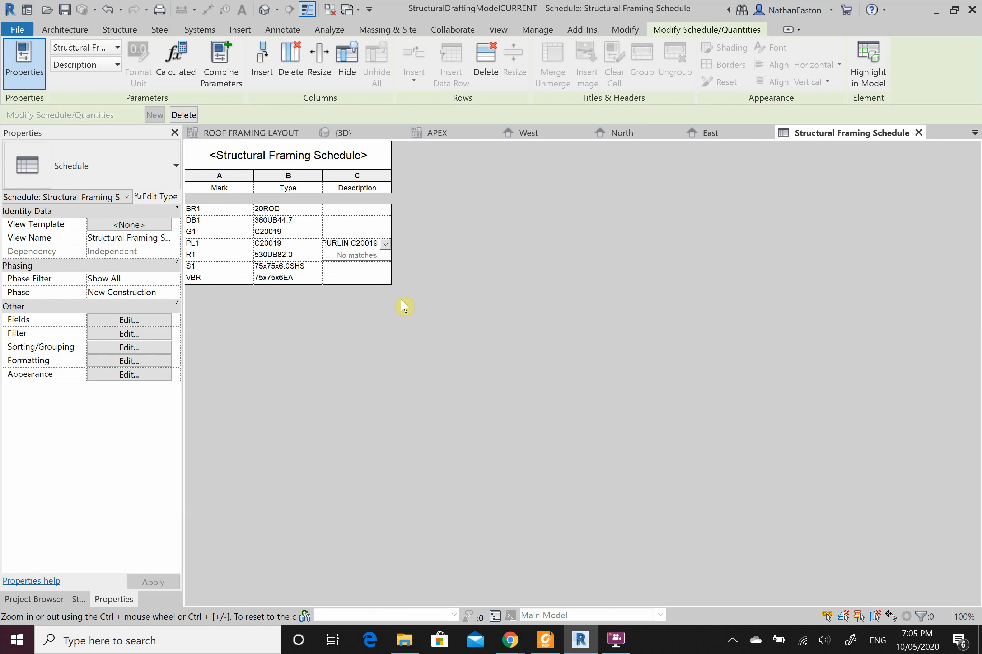
text(@)
text(1200 CTS)
text(.)
text( (MAX)
text().)
text( 2-)
text(M16 BOLTS)
text(. 8mm)
text( CLEAT)
text( PLATE)
text(. )
text(3 ROWS O)
text(F)
text( BRIDGING)
Step: Commit the PL1 description, approve applying it to all C20019 members, and recheck the cell
click(403, 305)
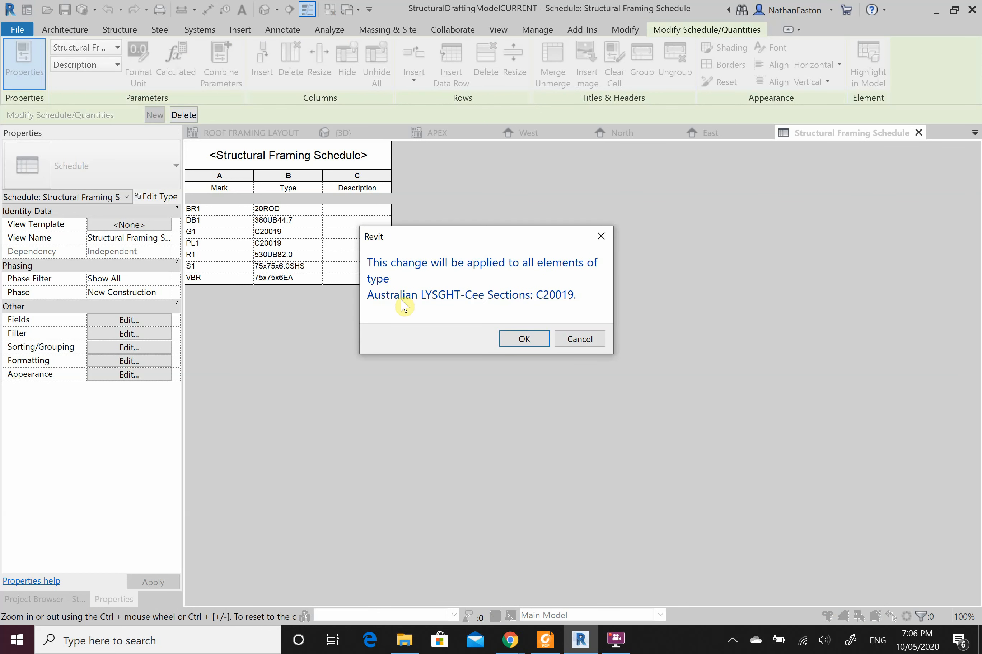
click(523, 340)
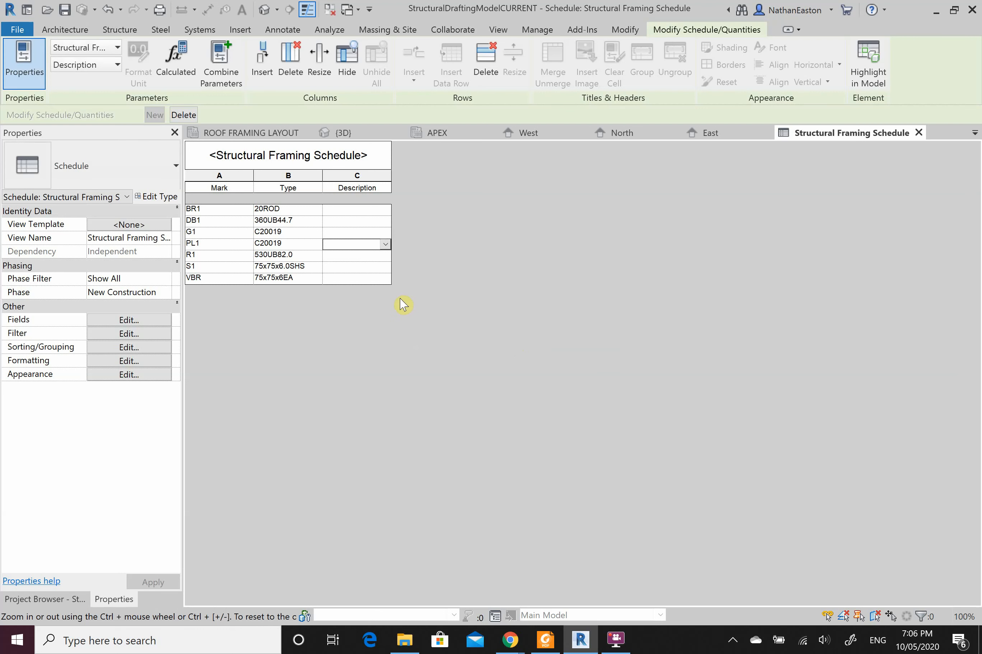
click(358, 245)
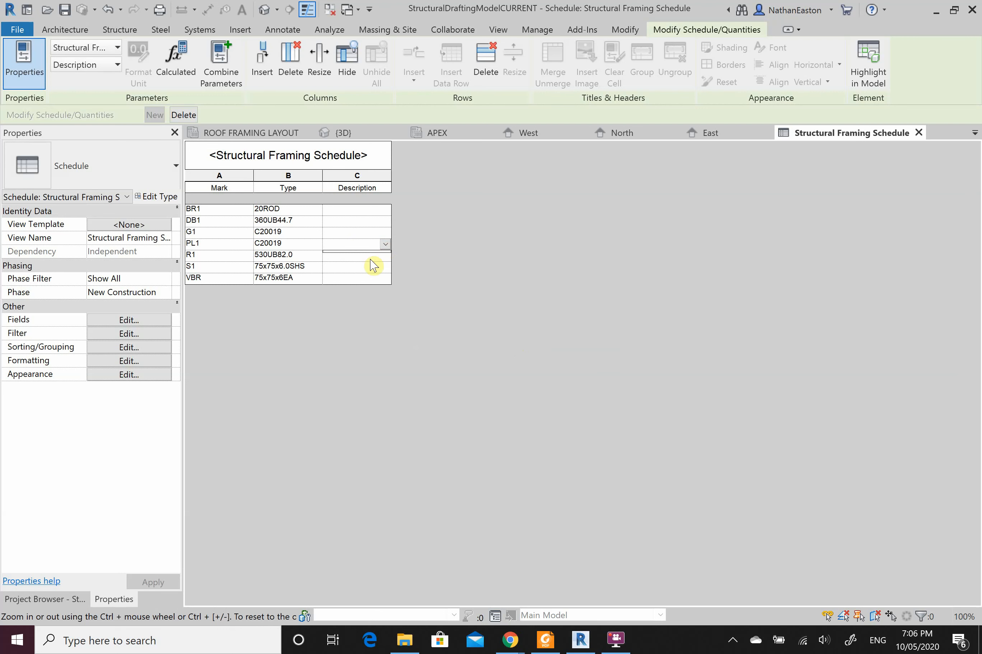
click(362, 256)
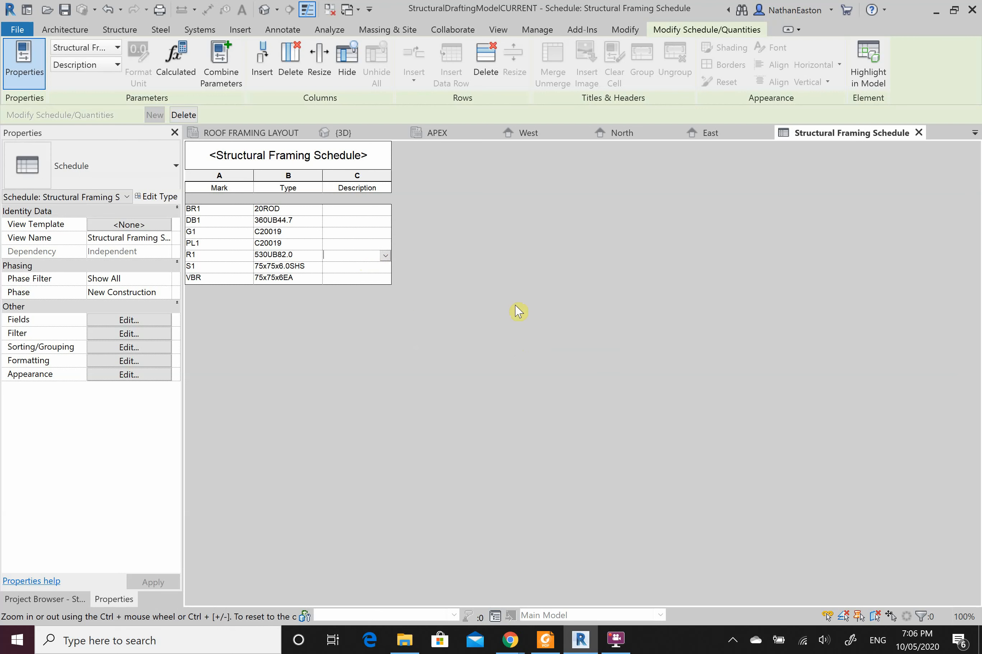
click(357, 245)
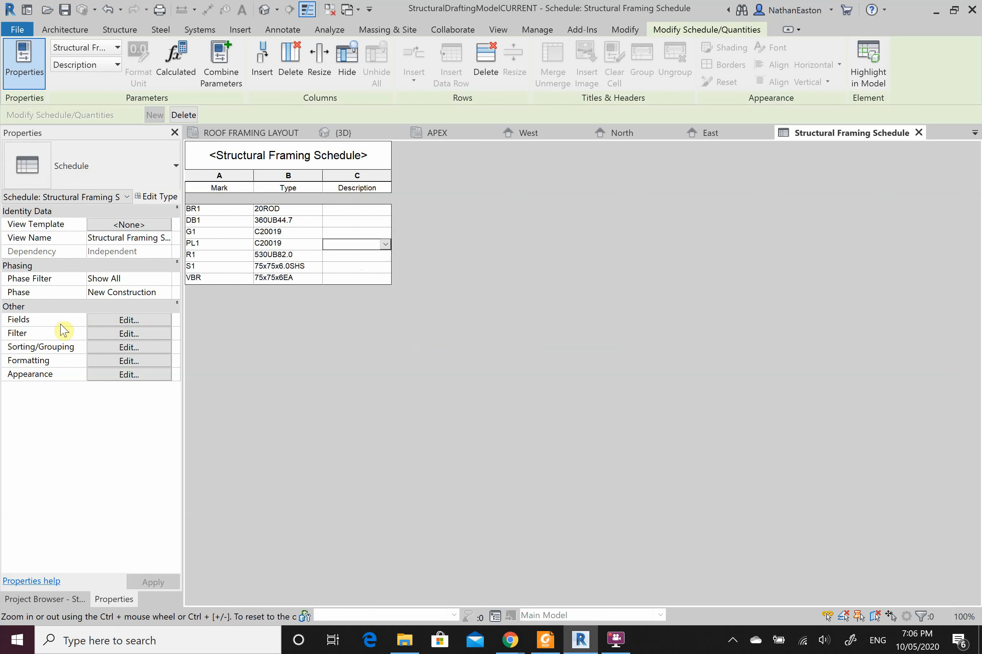
Step: Swap the schedule's Description field for Comments
click(129, 320)
click(615, 267)
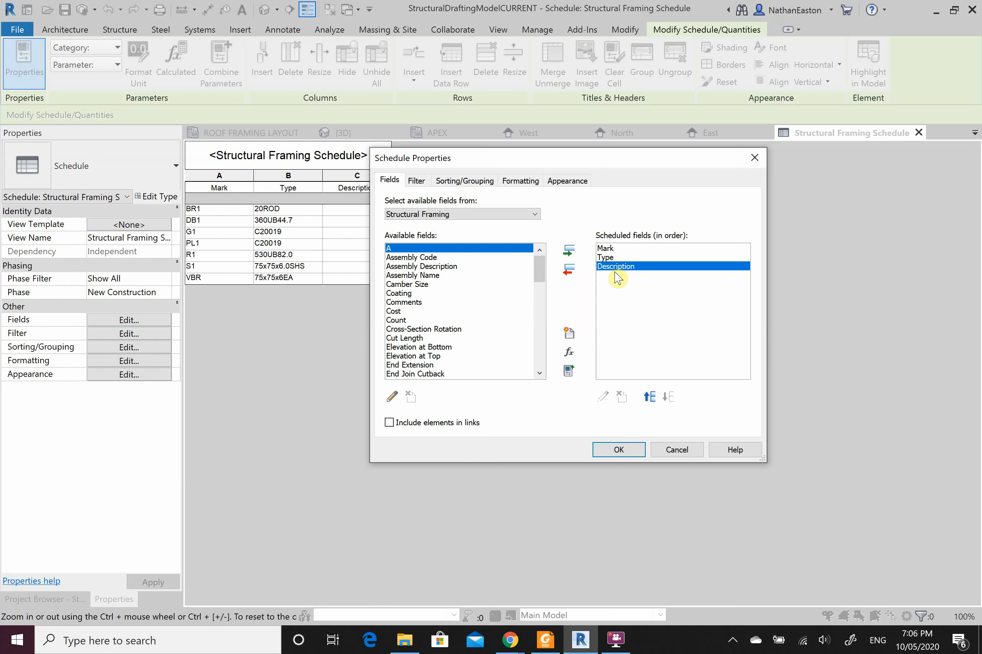
click(568, 270)
click(406, 303)
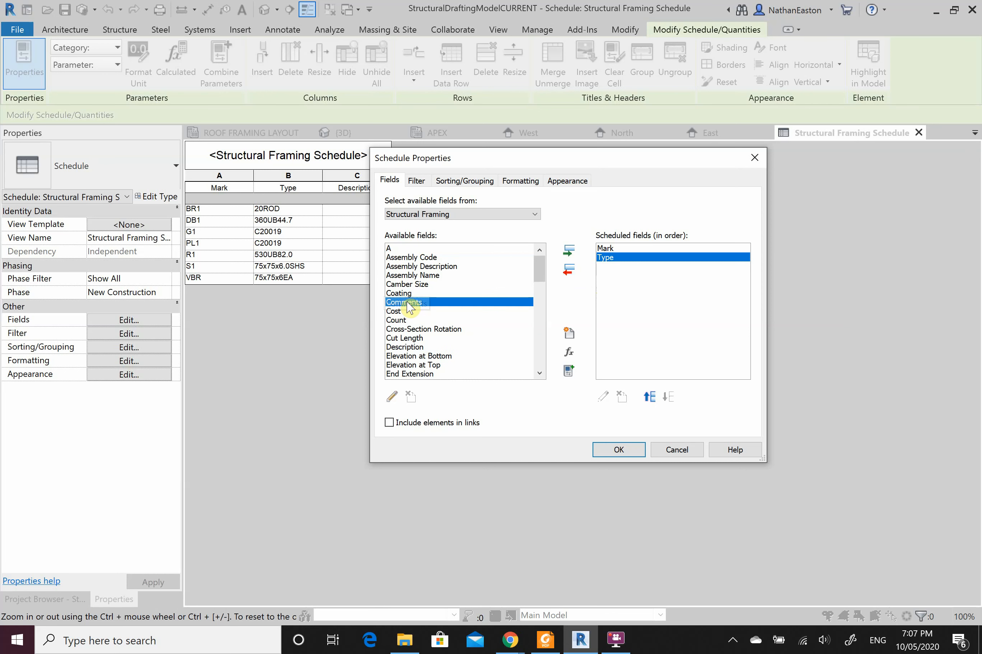
click(568, 251)
click(617, 449)
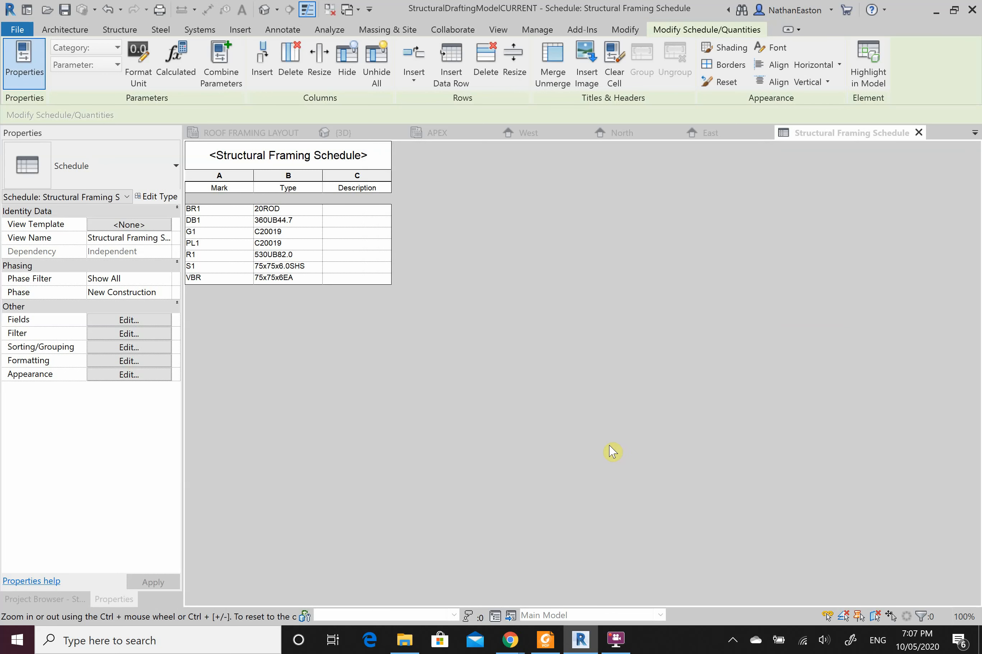
click(363, 244)
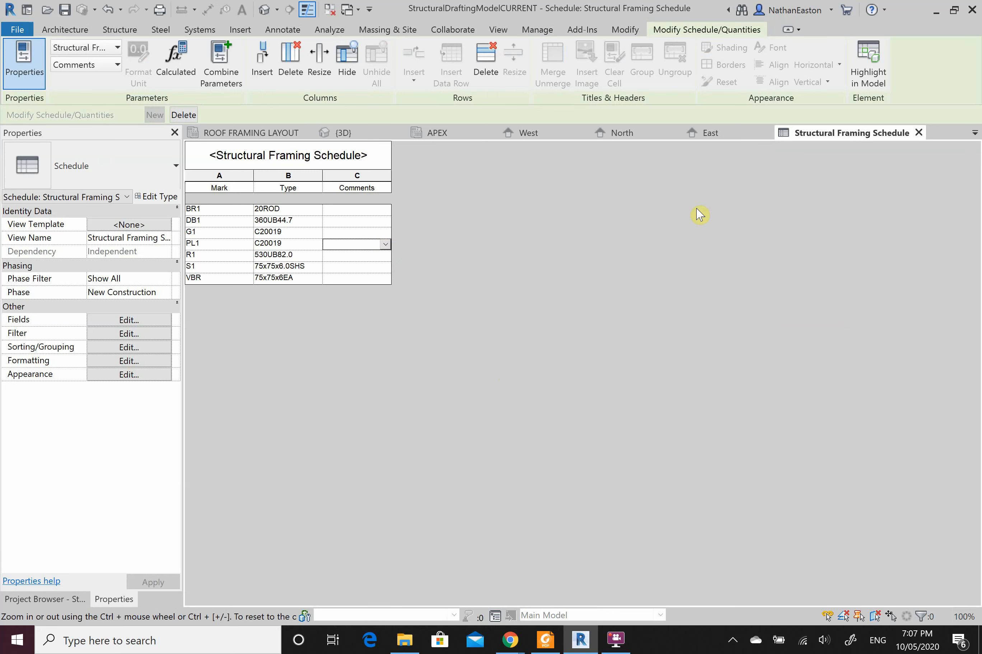
Step: Check the reference PDF, then return to Revit's North elevation
click(934, 9)
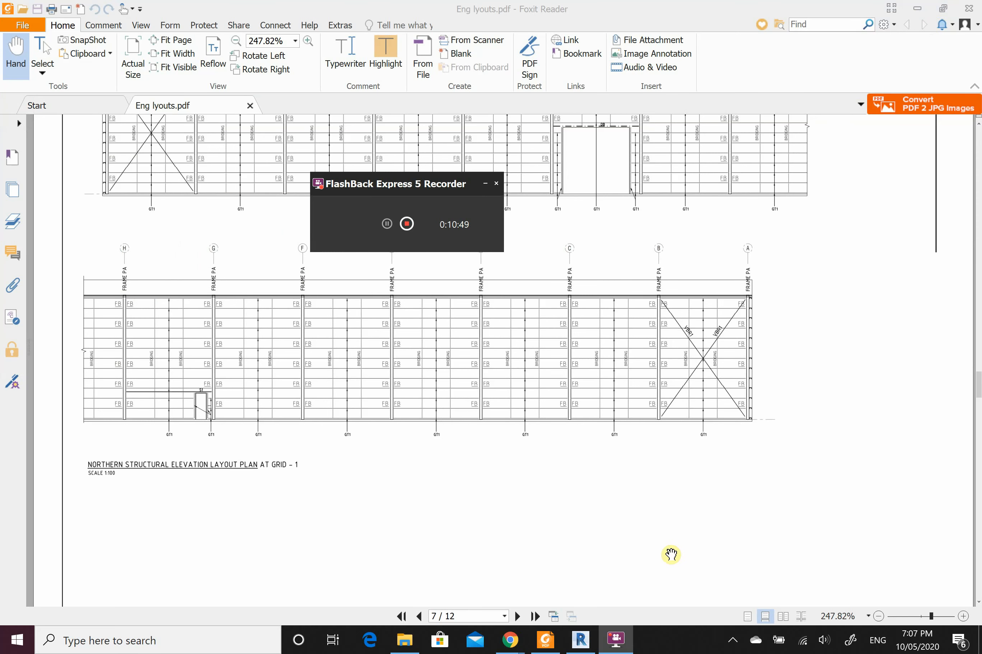
click(585, 646)
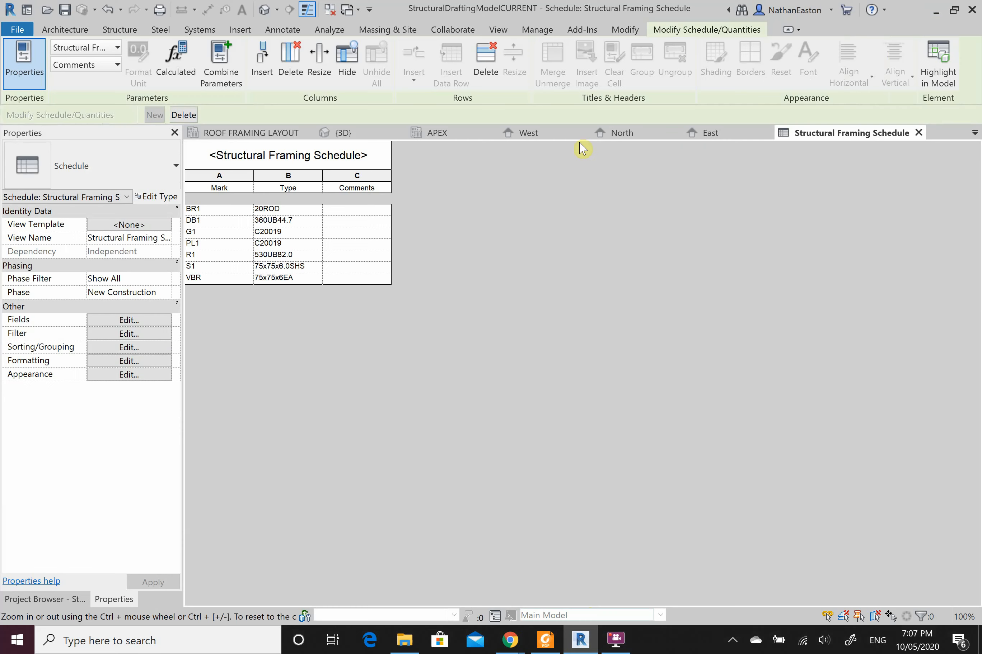
click(616, 133)
click(586, 322)
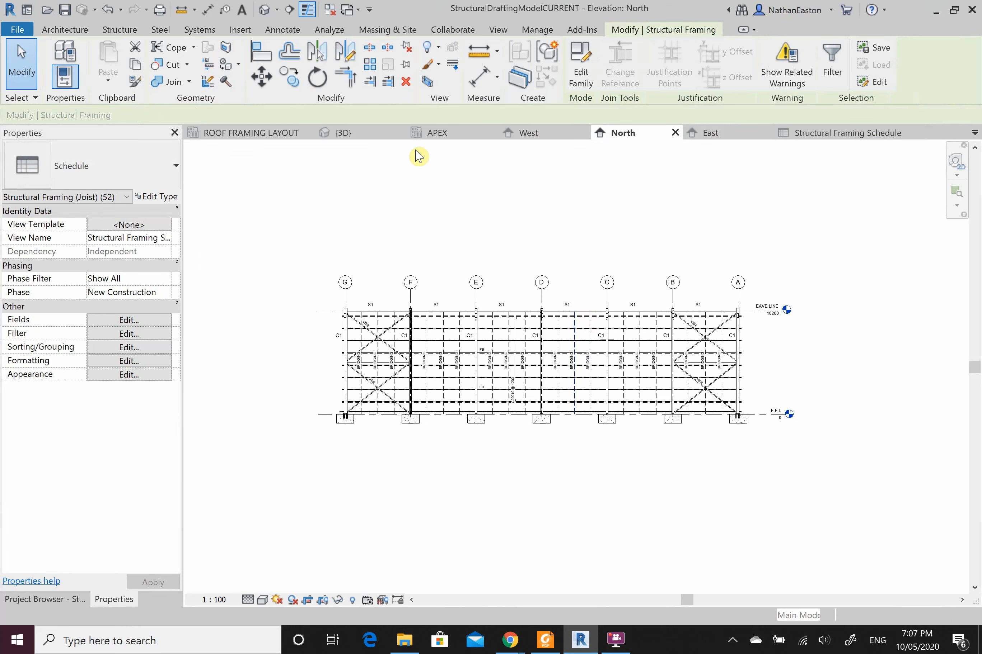
click(343, 133)
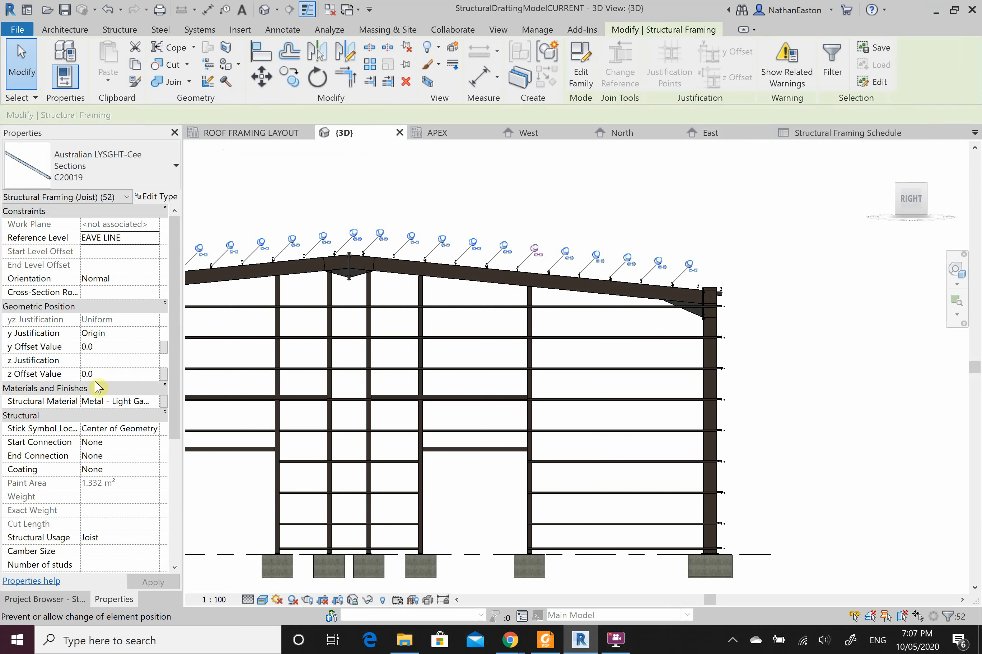
scroll(127, 426, down, 4)
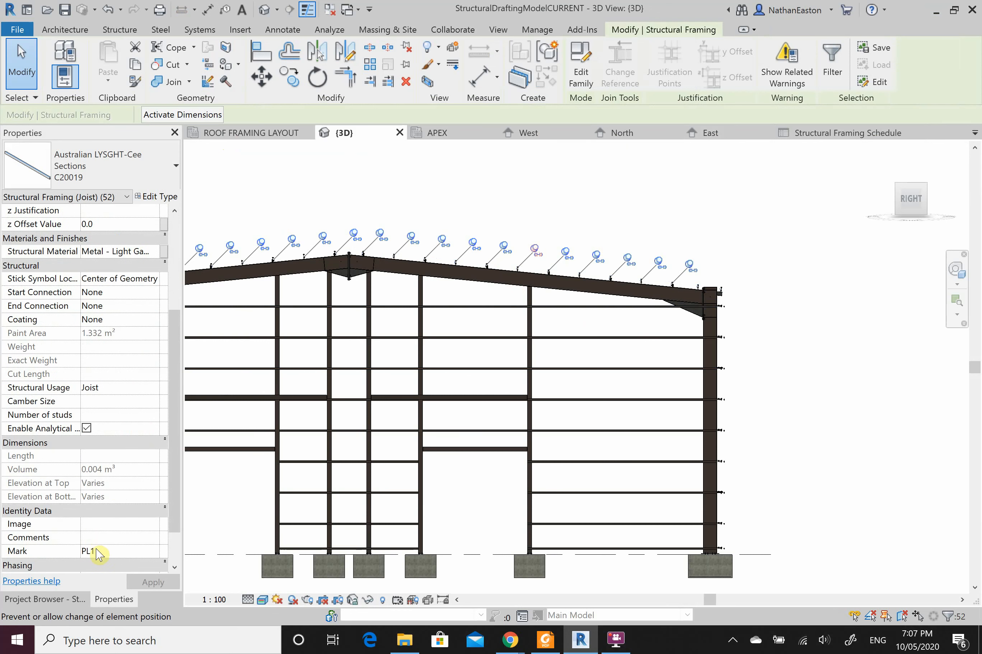
click(115, 537)
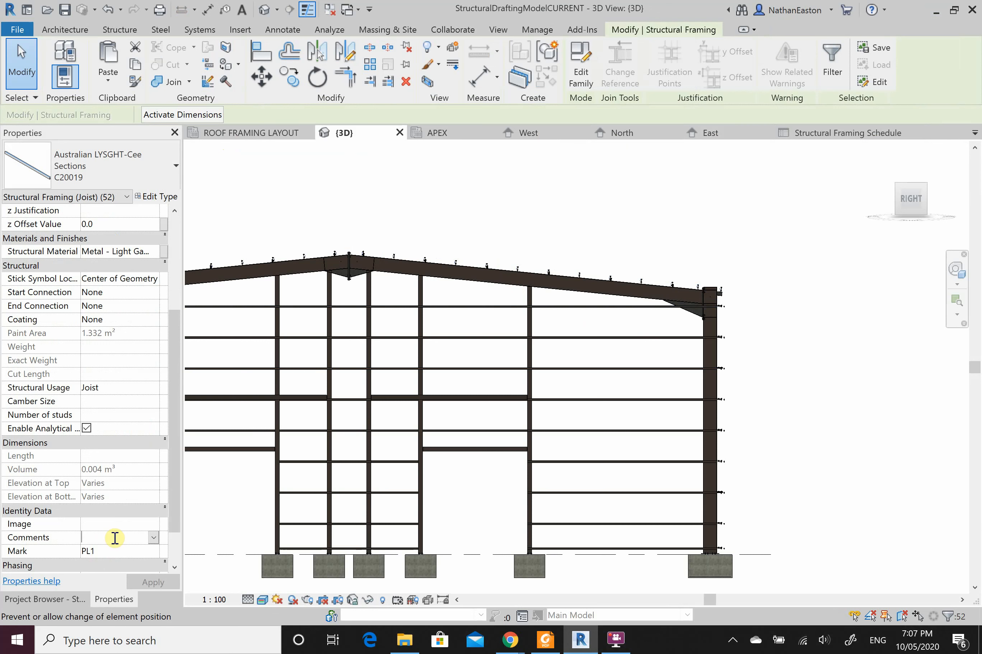
text(PURLINS C200)
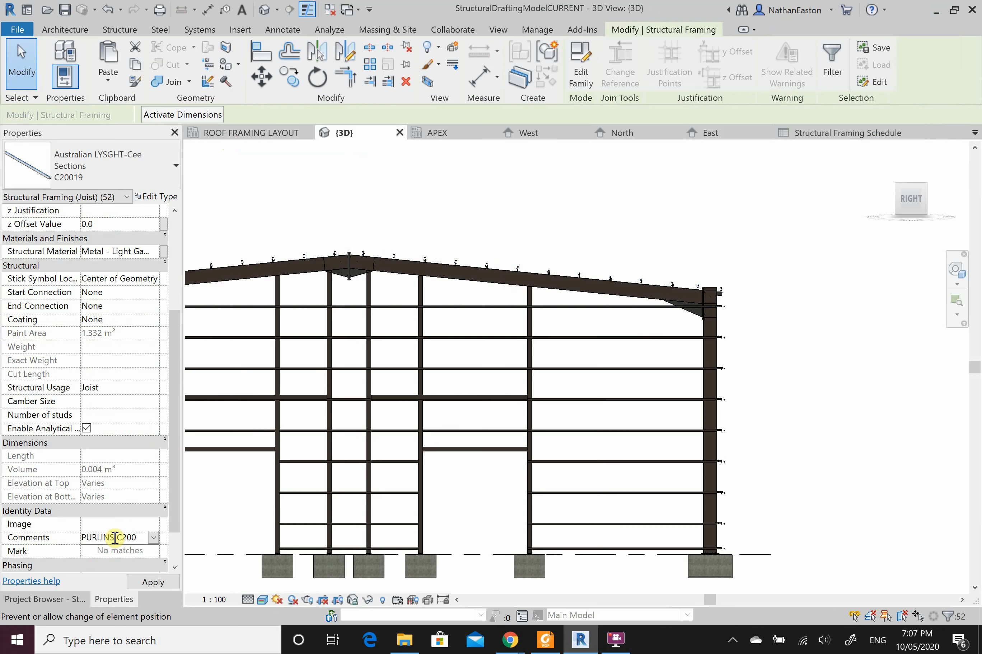
text(19 @)
text(1200 C)
text(TS.)
text( MA)
text(X)
text(.))
text( 2-)
text(M16 B)
text(OLTS)
text(, 8mm CLE)
text(AT PLATE)
text(. 3 ROWS O)
text(F BRID)
text(GING)
click(152, 583)
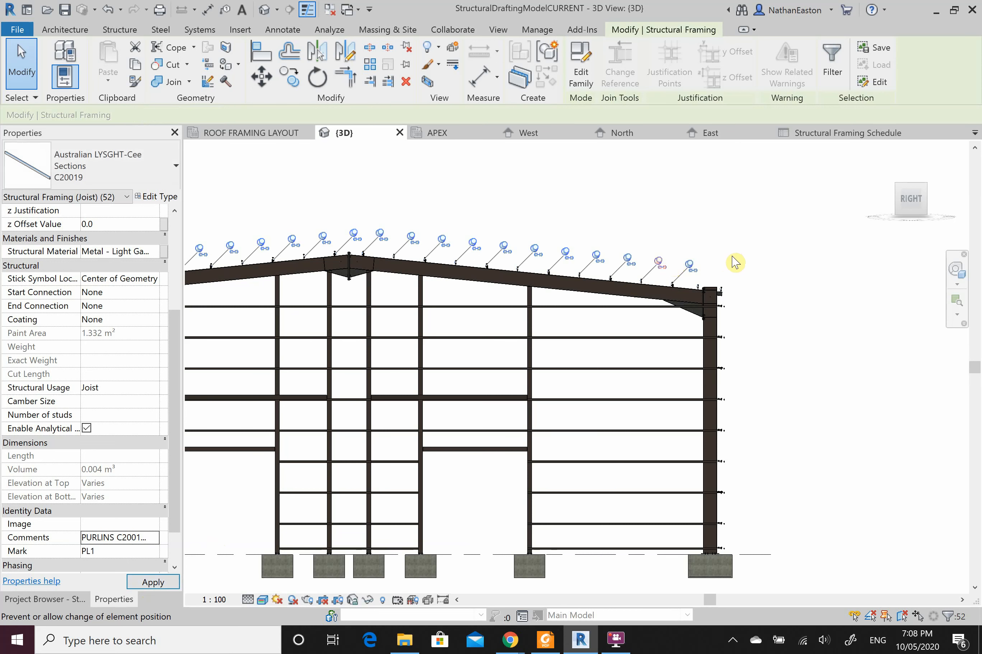
Step: Check the PL1 comment in the Structural Framing Schedule, then return to the 3D view
click(816, 133)
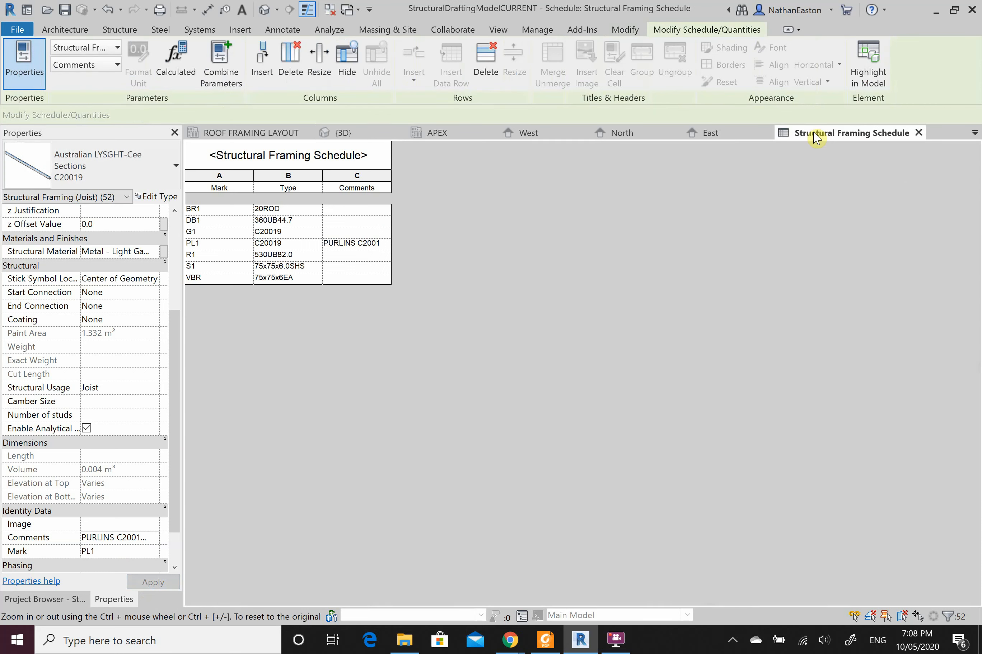
click(372, 247)
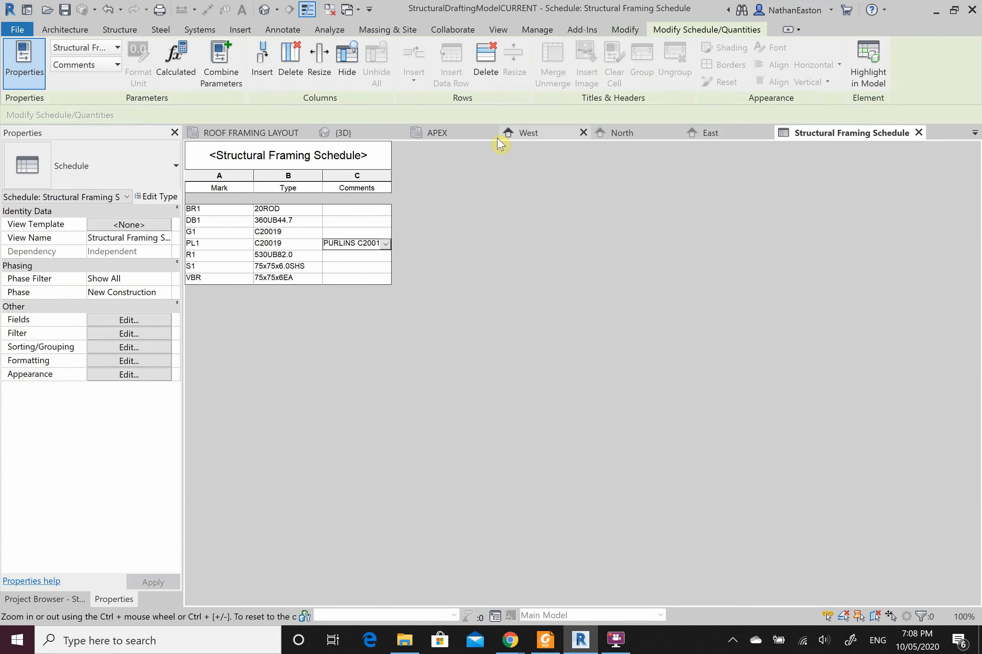
click(346, 134)
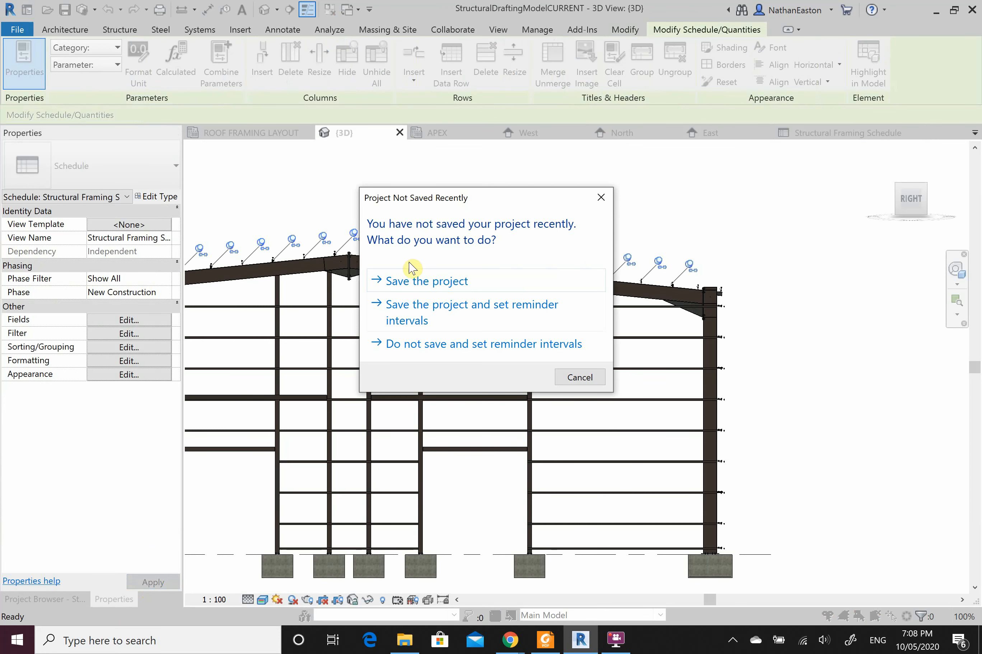
click(601, 198)
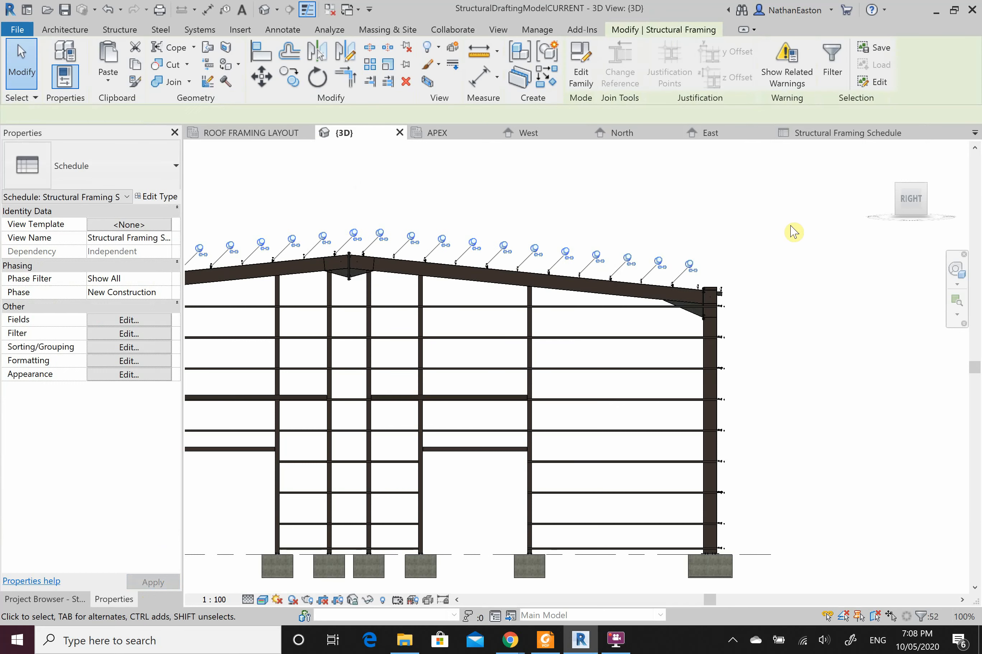
Step: Select the frame's members and filter the selection to Structural Framing (Joist) only
click(808, 297)
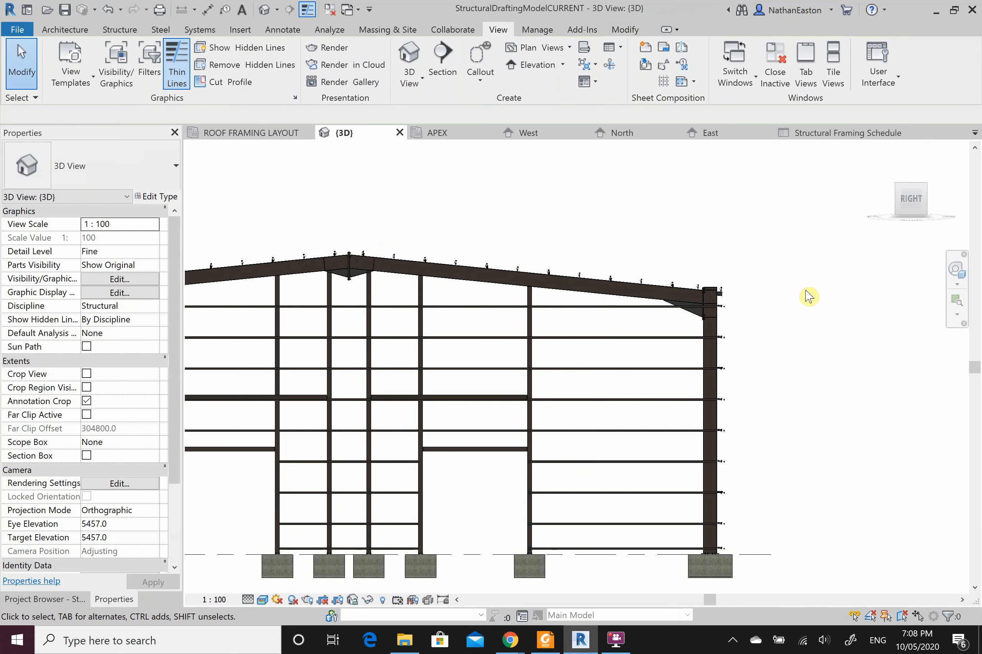
scroll(808, 297, down, 3)
scroll(329, 312, up, 1)
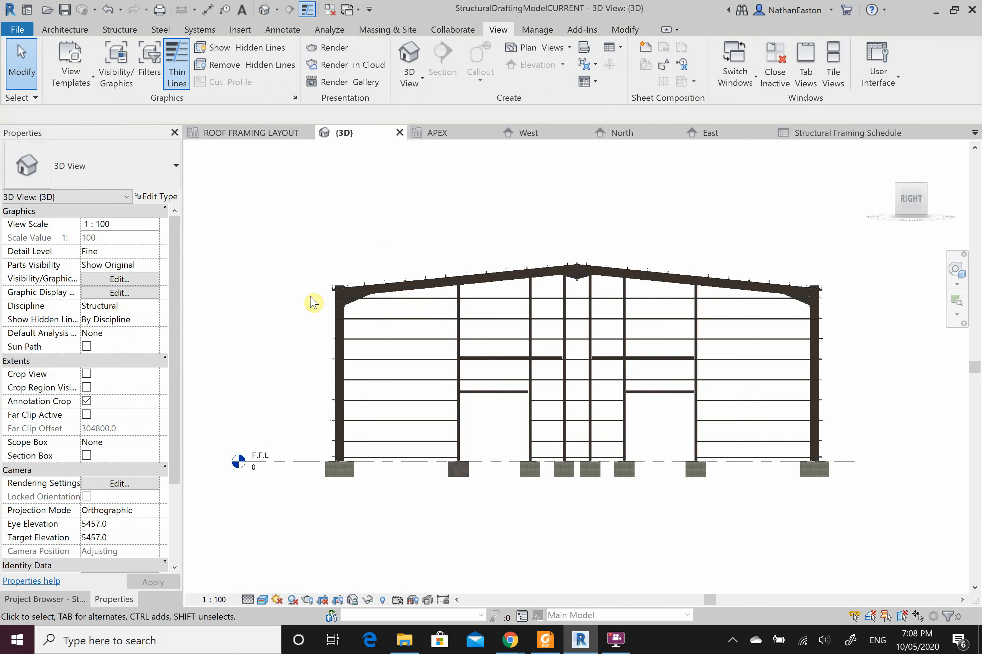
drag(312, 298, 836, 464)
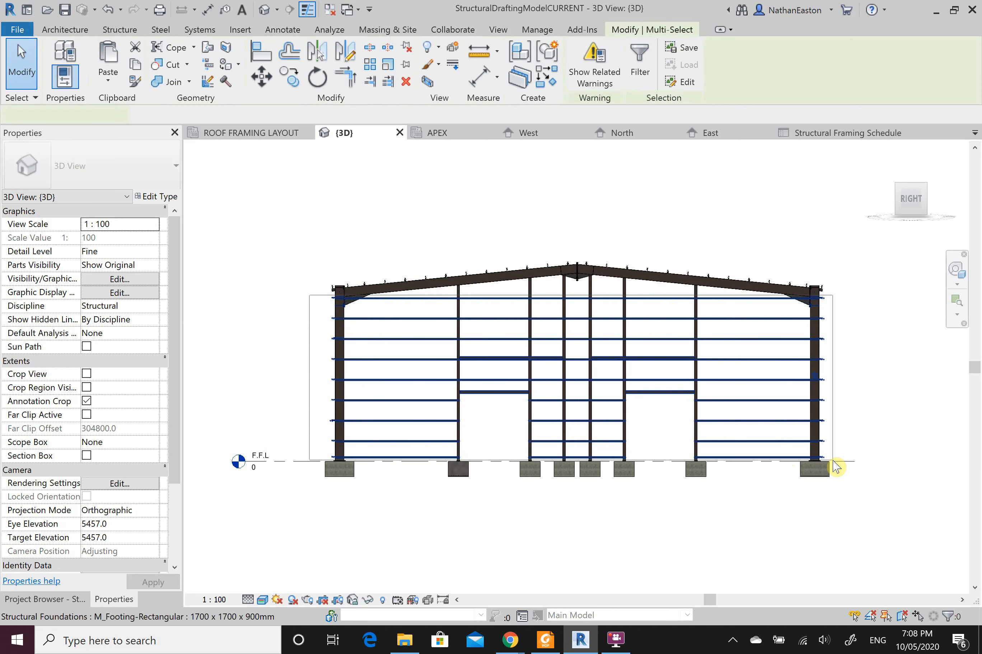
click(948, 618)
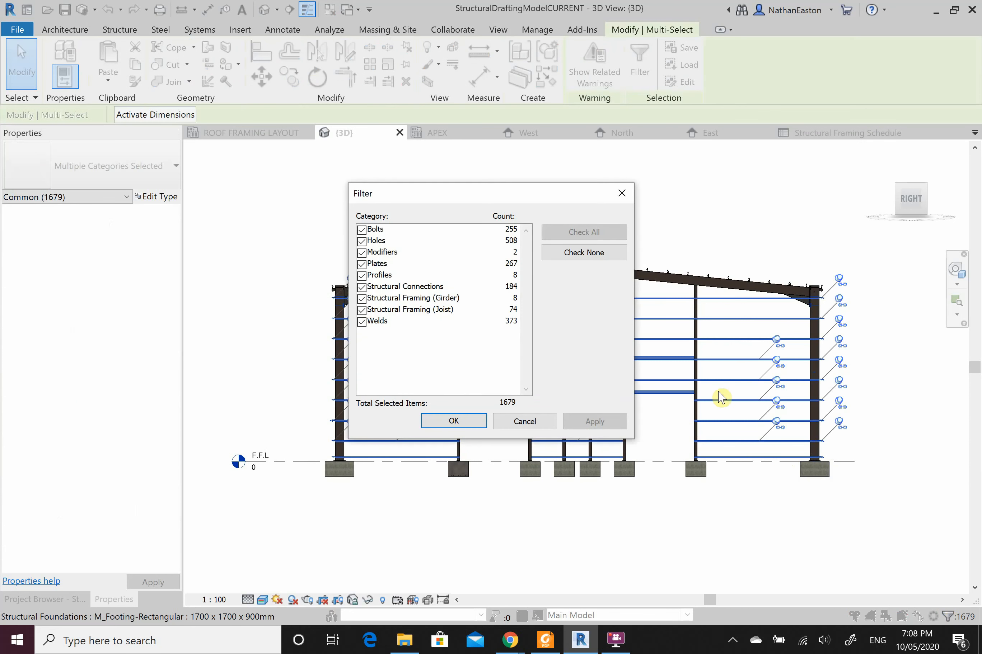
click(567, 263)
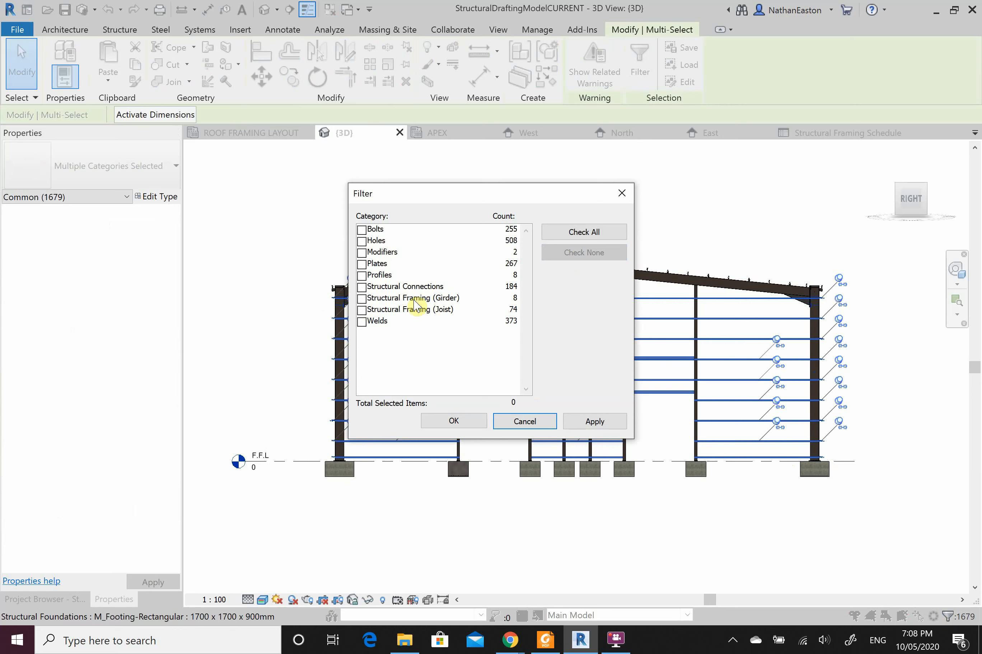
click(362, 310)
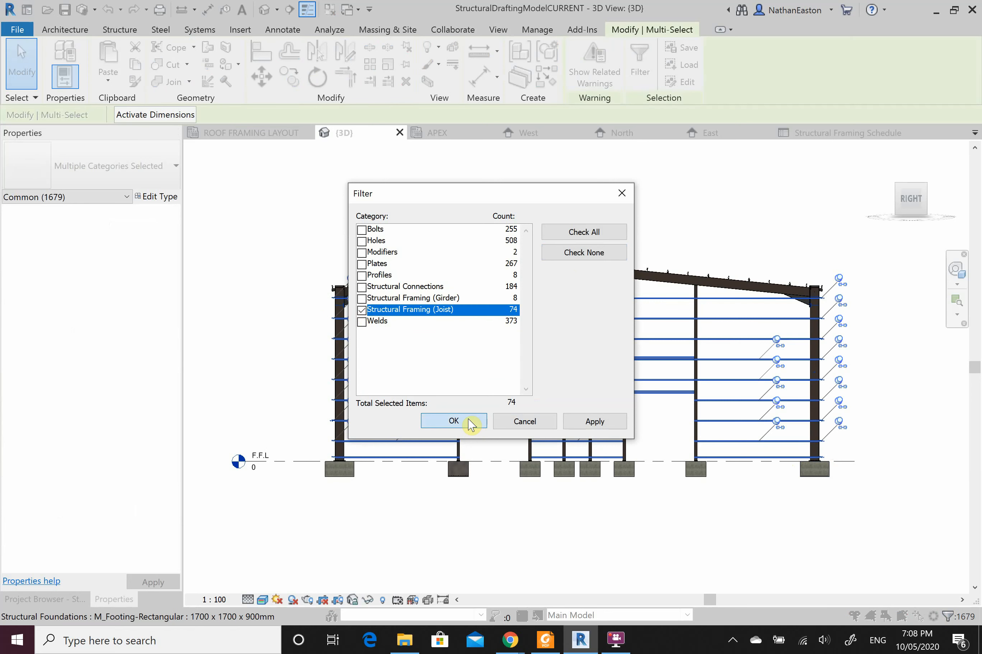
click(467, 422)
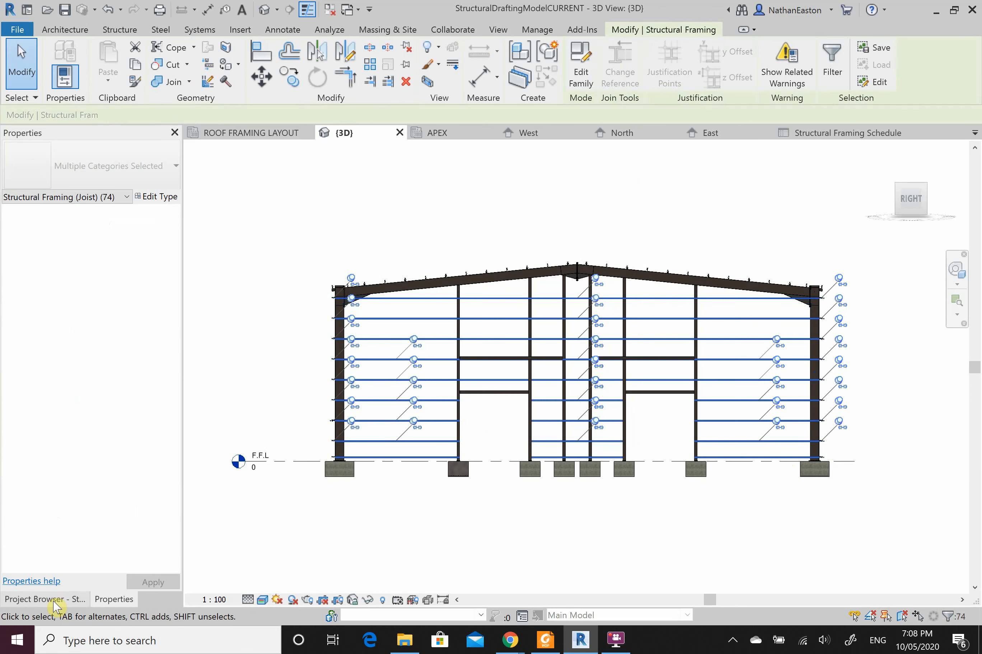
scroll(122, 456, down, 4)
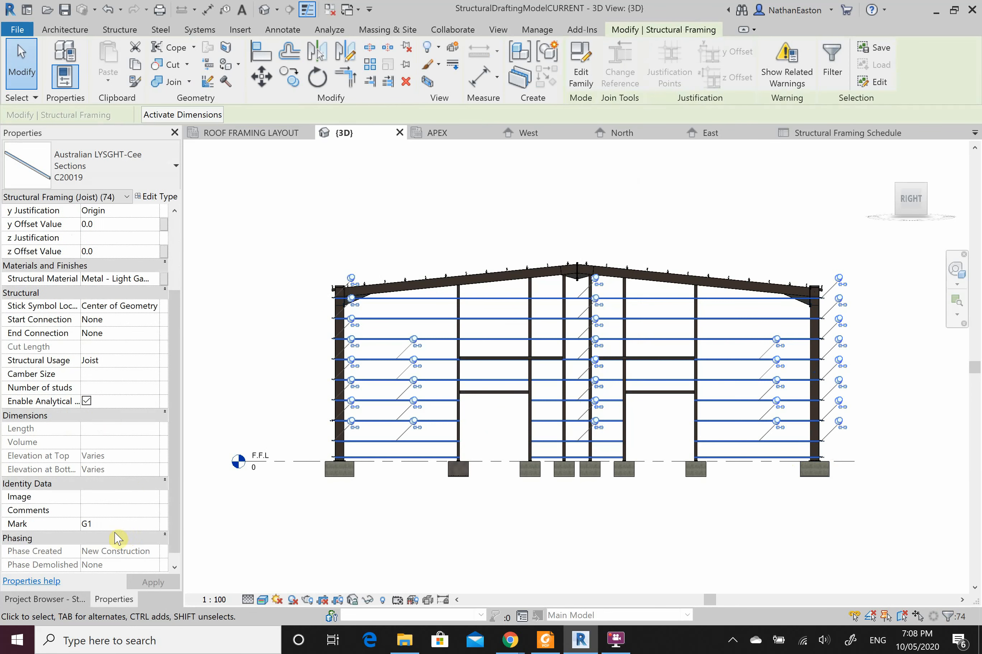
click(115, 511)
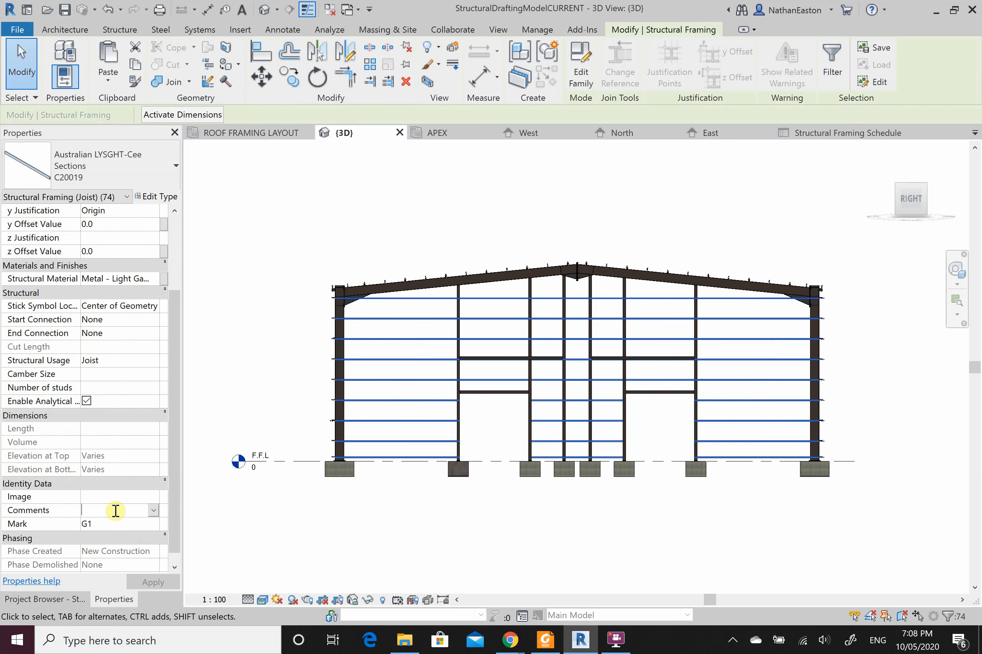
text(G)
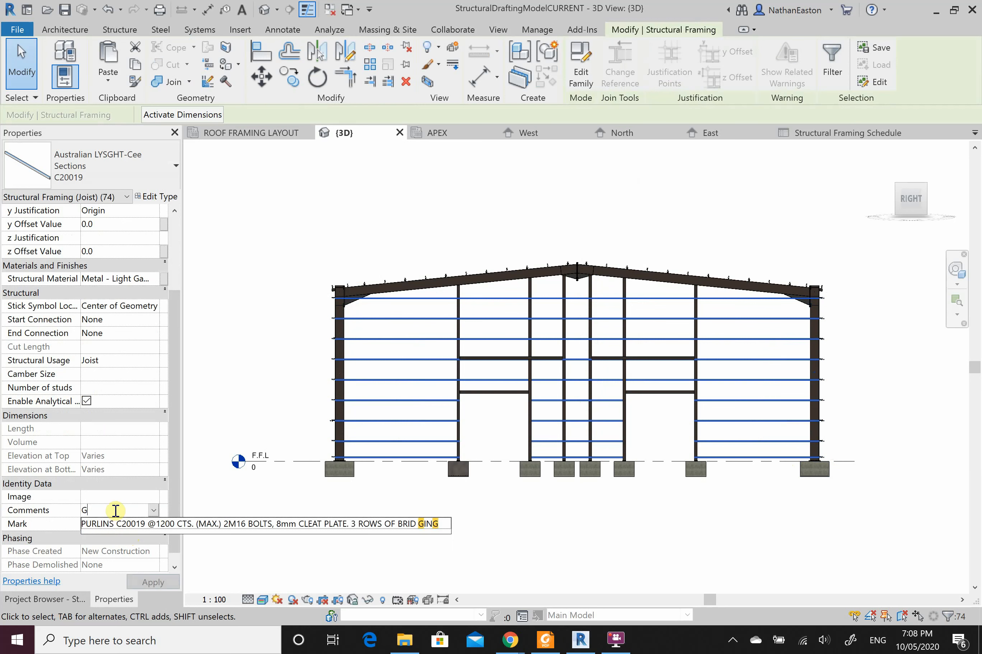
text(IRTS C20019)
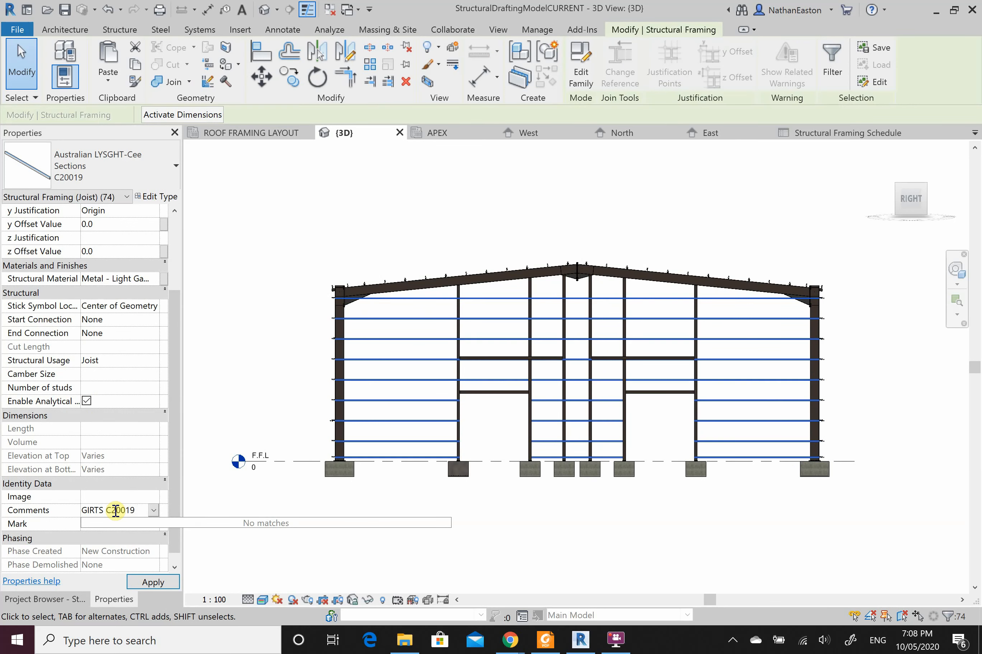
text(@10)
text(00CTS ()
text(MAX.))
text( 2M16)
text( BOLTS. 8)
text(mm CLEAT P)
text(LATE.)
text( 3 ROWS)
text( OF BRID)
text(GING)
click(153, 583)
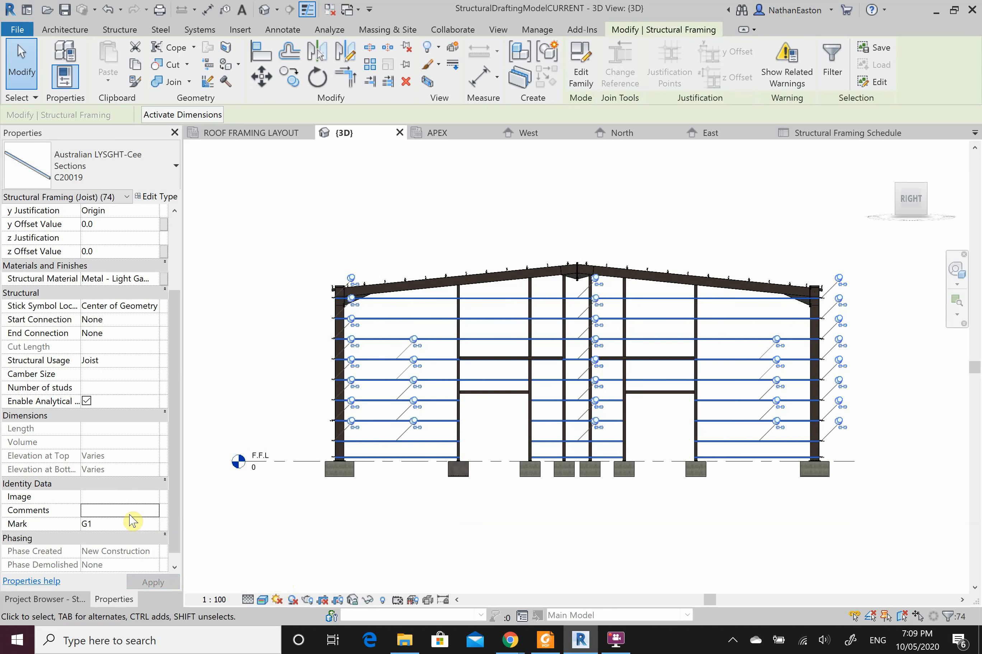
Step: Browse the earlier Comments values in the dropdown without choosing one
click(92, 512)
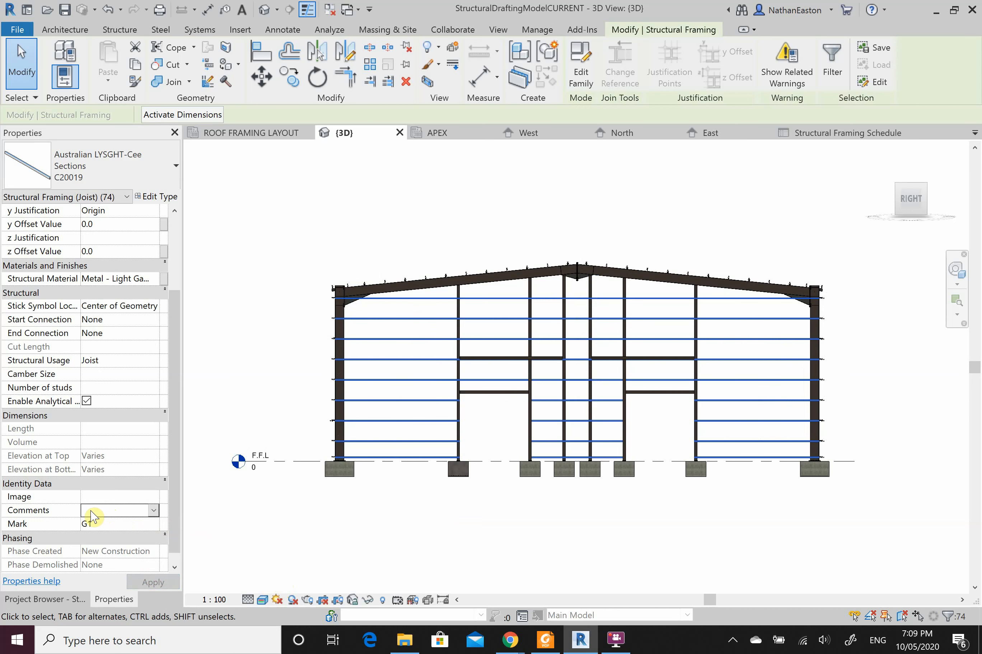
click(153, 511)
click(148, 494)
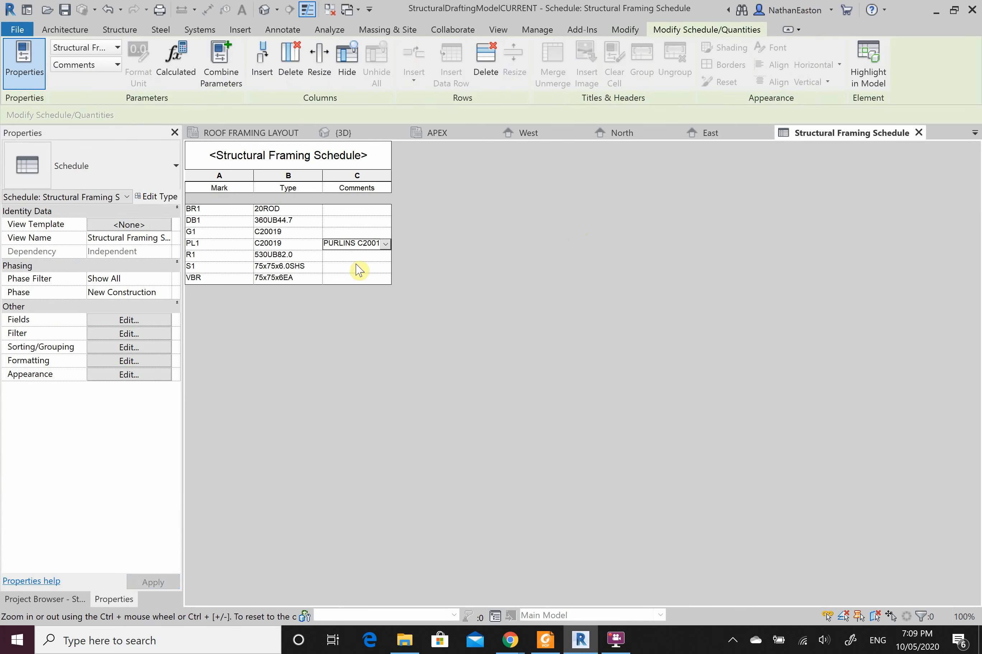
Step: Copy the PURLINS C20019 comment onto G1 from the schedule's Comments dropdown
click(374, 232)
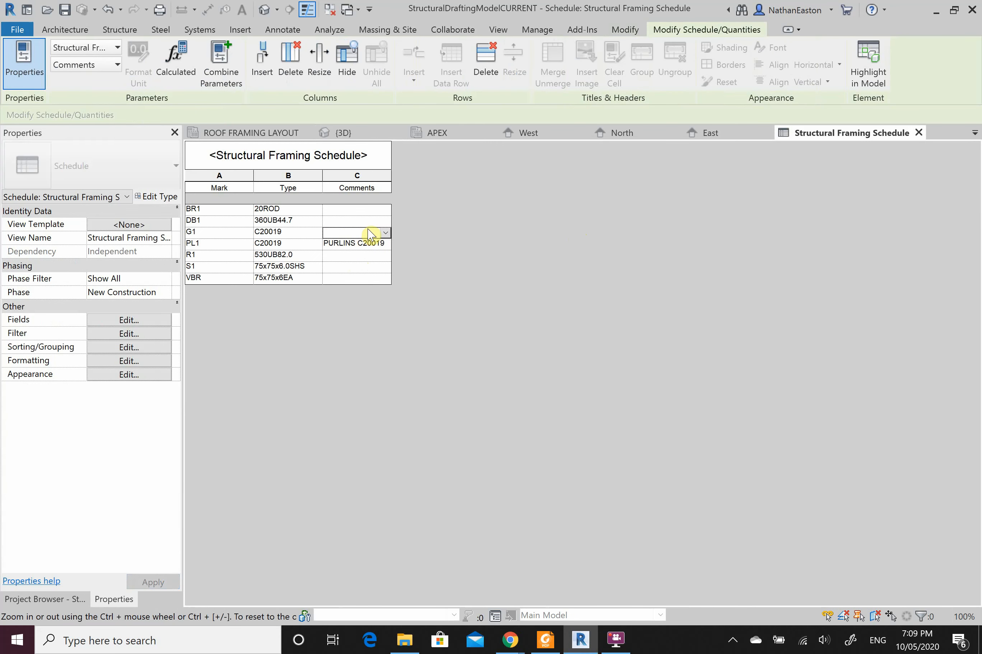
click(385, 231)
click(379, 243)
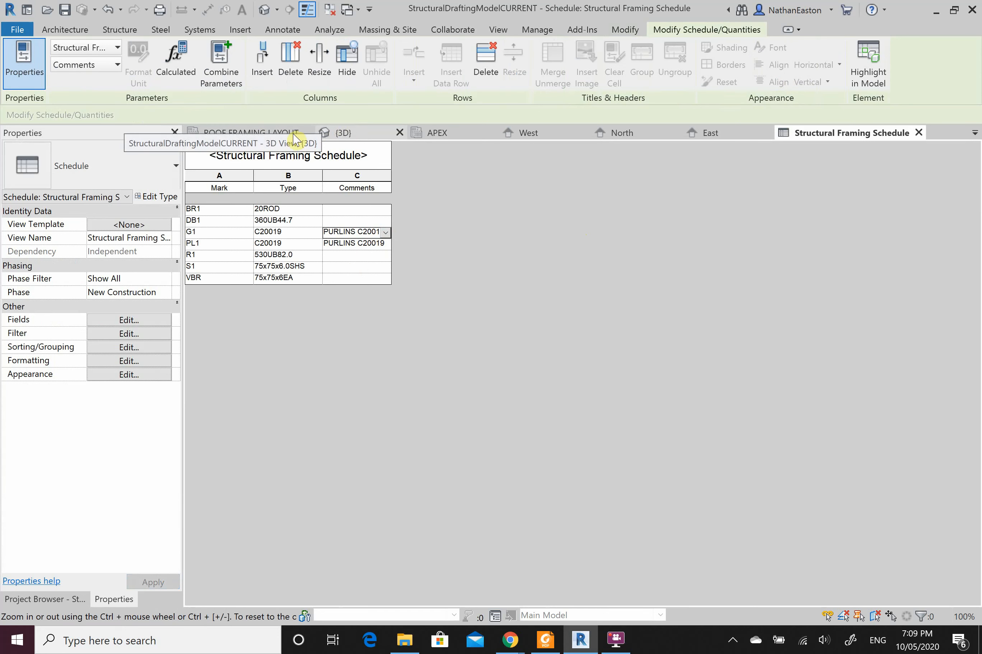
Step: Back in the 3D view, start editing the G1 members' Comments field
click(325, 135)
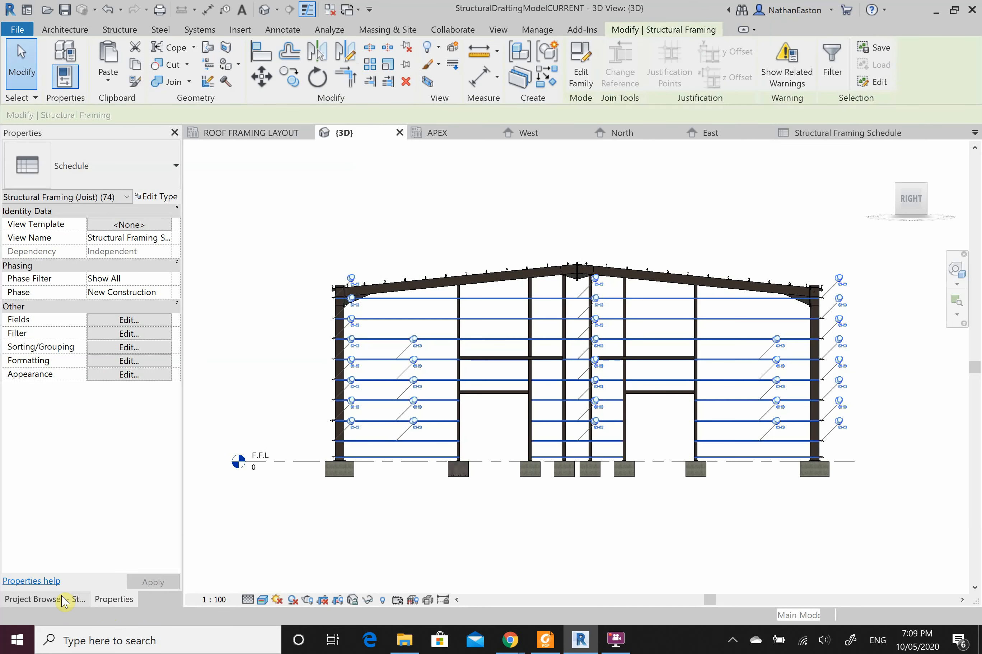
scroll(121, 480, down, 3)
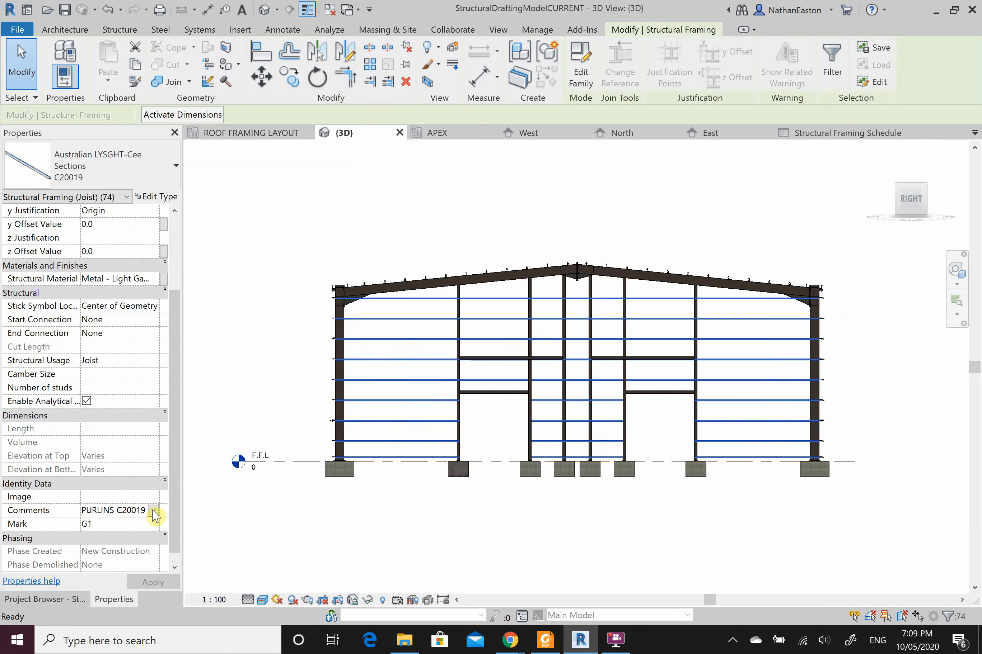
click(122, 511)
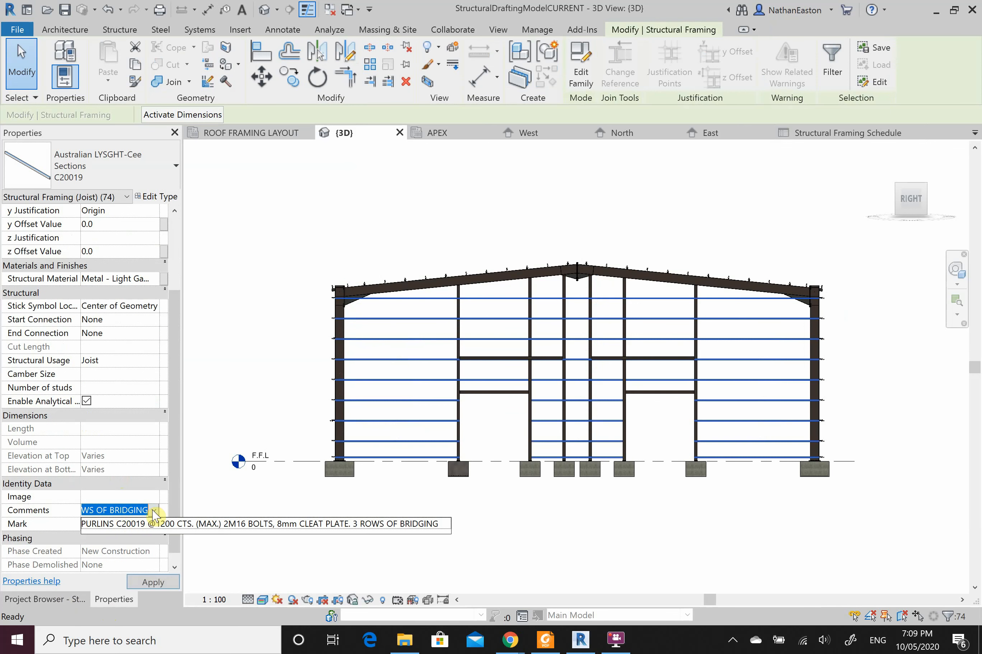
Step: Replace the leading PURLINS with GIRTS in the G1 comment, fix the spacing, and apply
click(126, 512)
key(Left)
key(Left)
key(Left)
key(Left)
key(Left)
key(Left)
key(Left)
key(Left)
key(Left)
key(Left)
key(Left)
key(Left)
key(Left)
key(Left)
key(Left)
key(Left)
key(Left)
key(Left)
key(Left)
key(Left)
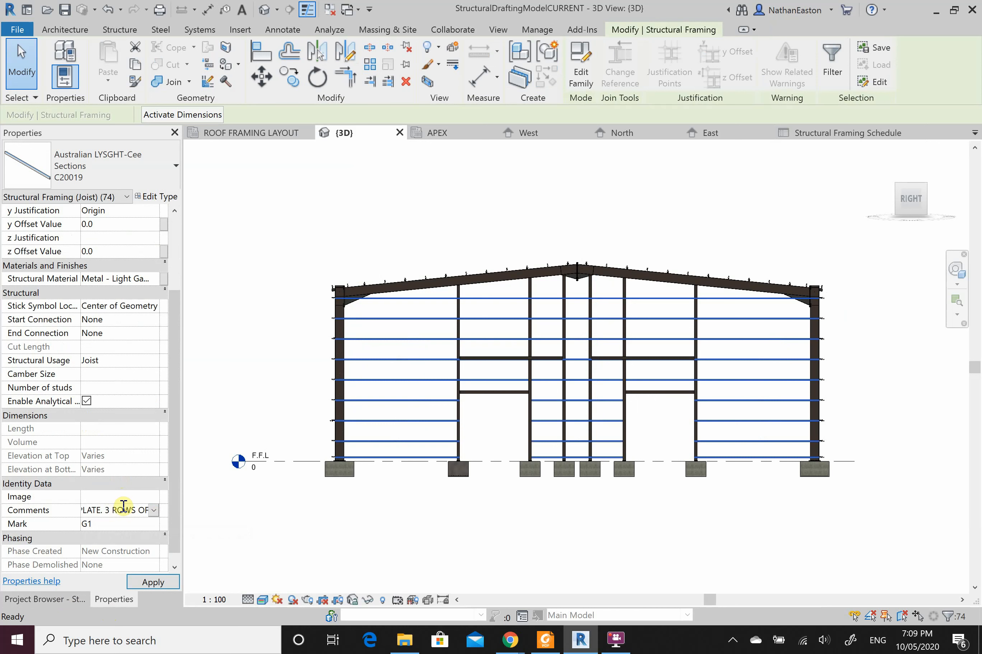
key(Left)
key(Left)
key(Left)
key(Left)
key(Left)
key(Left)
key(Left)
key(Left)
key(Left)
key(Left)
key(Left)
key(Left)
key(Left)
key(Left)
key(Left)
key(Left)
key(Left)
key(Left)
key(Left)
key(Left)
drag(114, 511, 82, 513)
text(GIRTS)
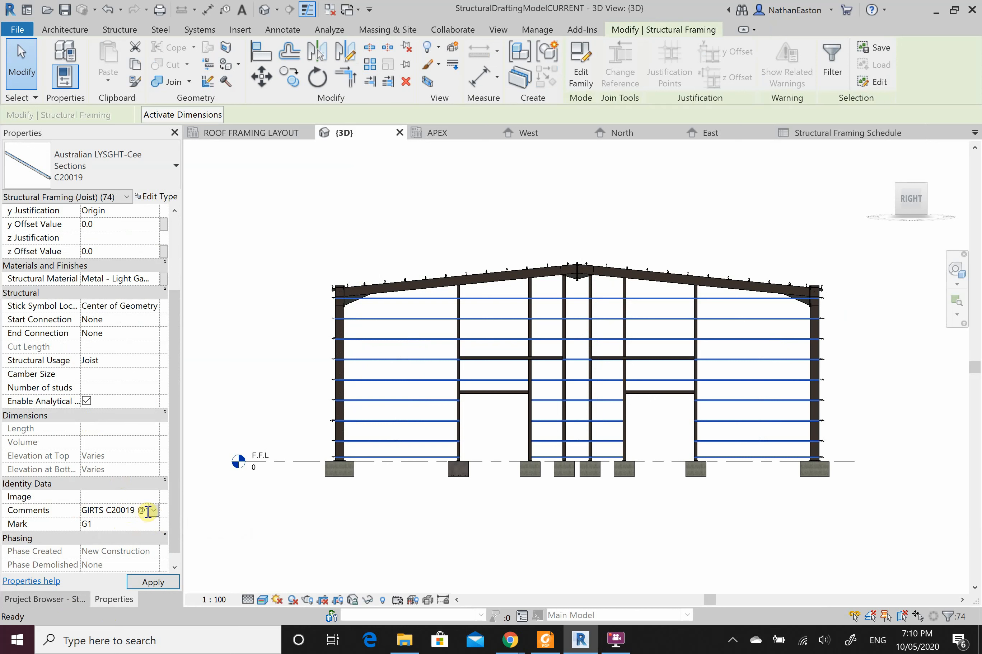
text(2)
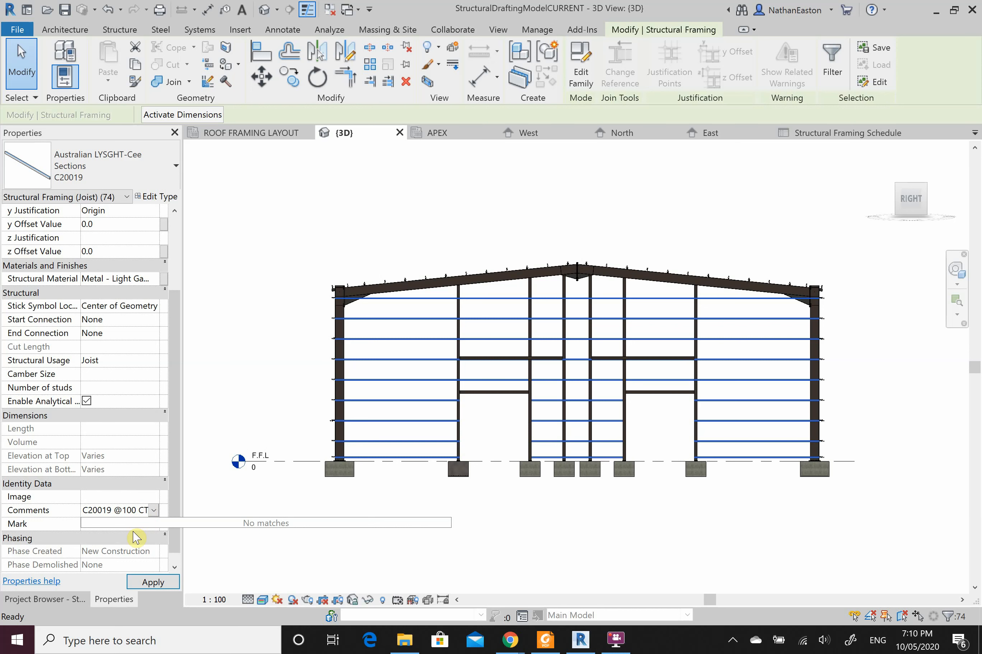
click(152, 583)
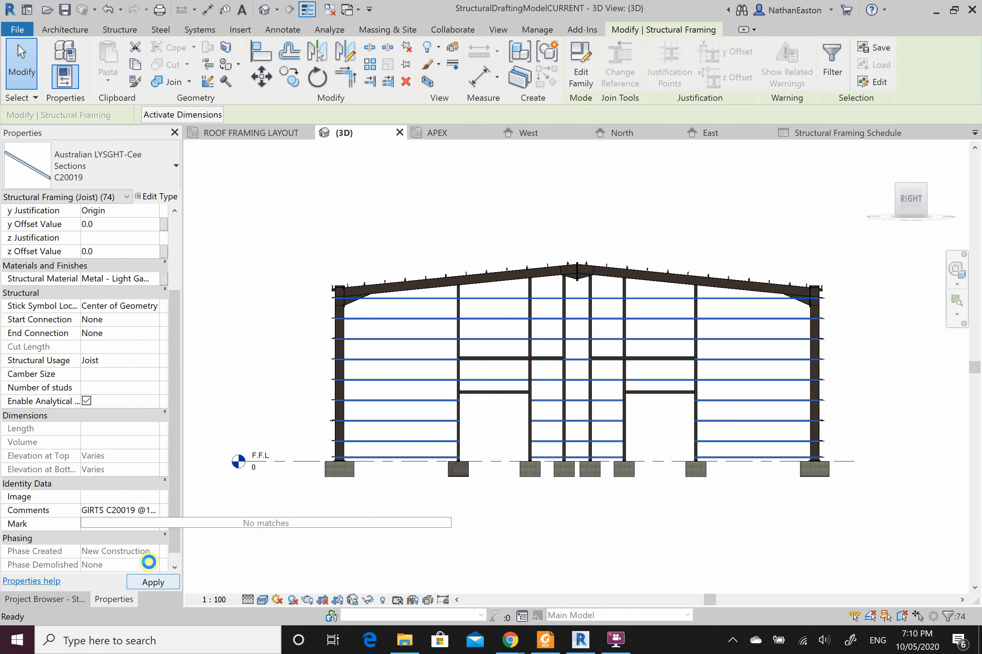
click(148, 583)
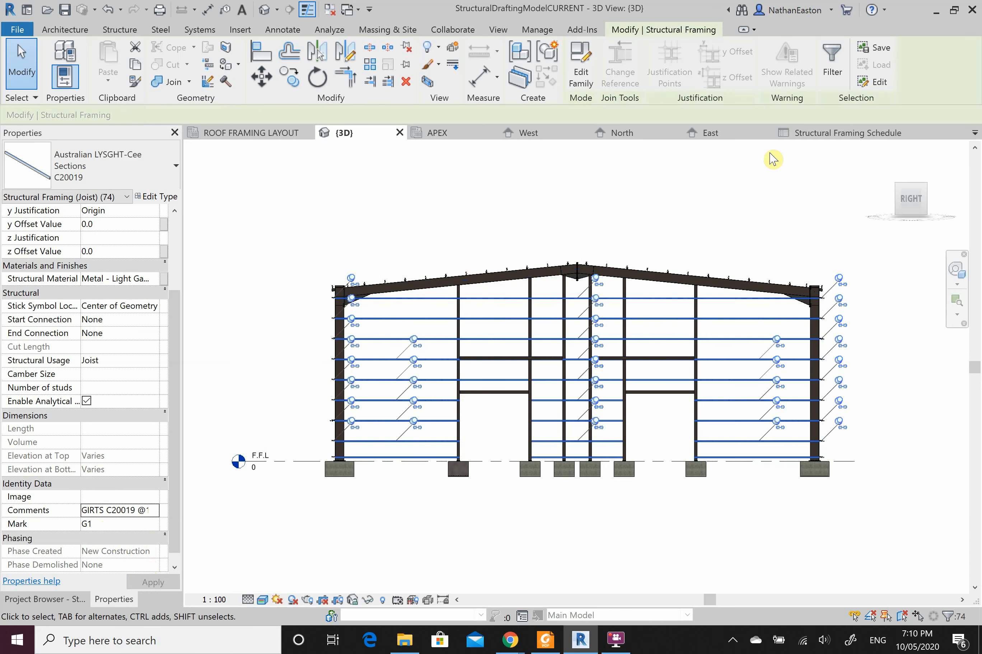
Step: Show the schedule with G1 reading GIRTS C20019, and bring up the Project Browser
click(822, 134)
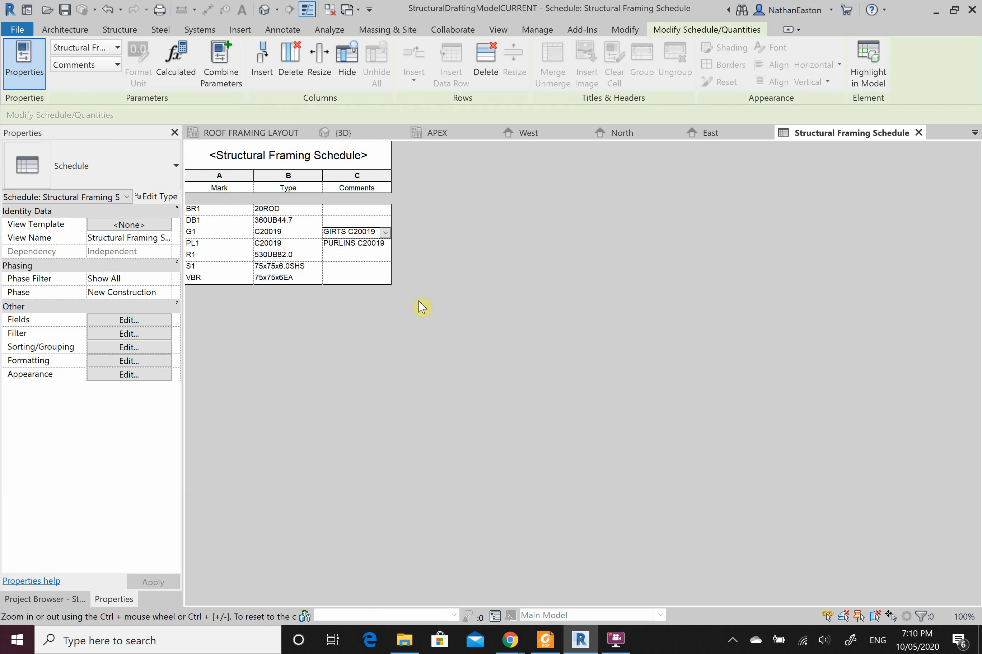
click(47, 599)
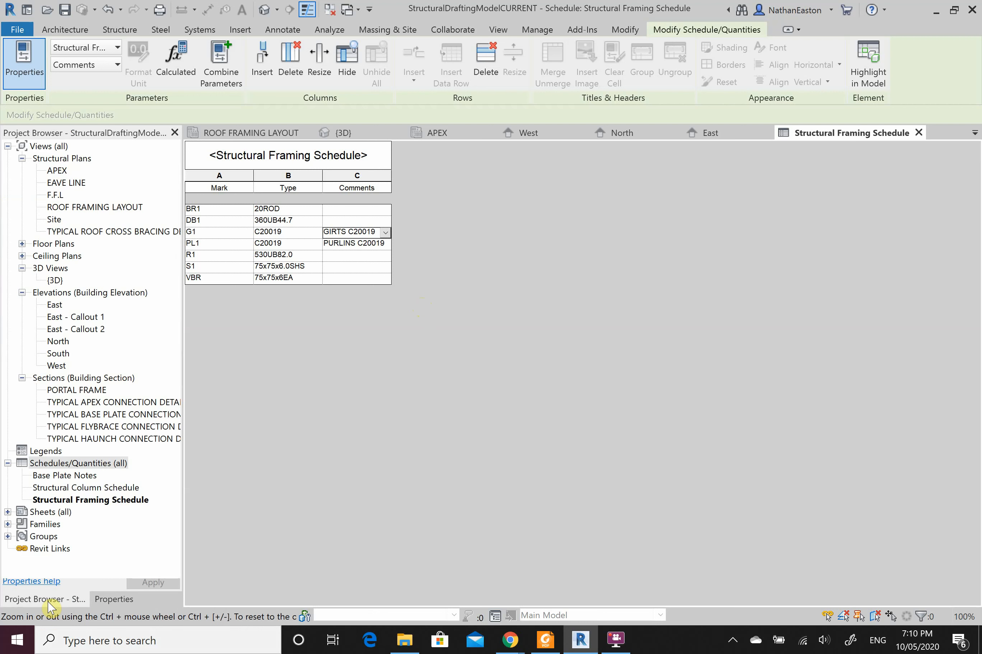
Step: Delete the unnamed sheet S.1 from the Sheets list
click(7, 512)
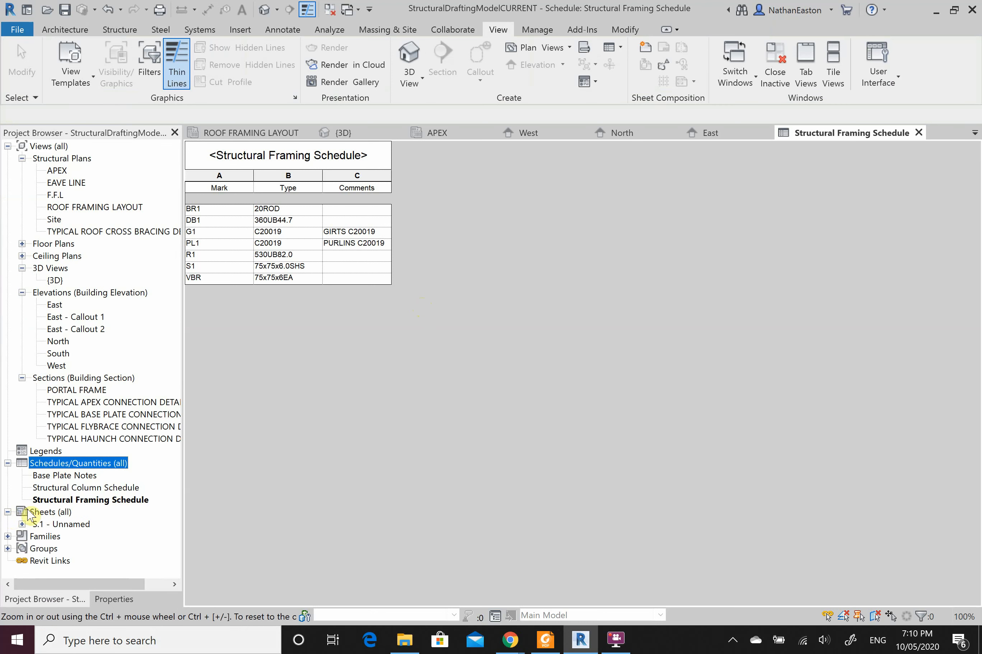
click(62, 526)
right_click(61, 525)
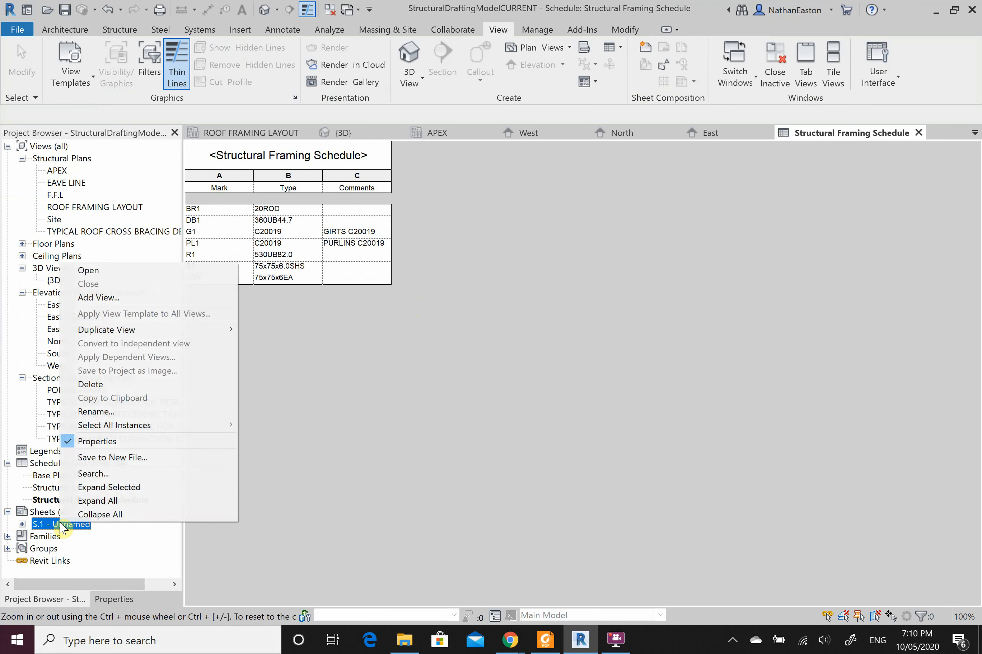
click(132, 390)
Step: Create a new sheet S.2 using the A1 metric title block
right_click(52, 513)
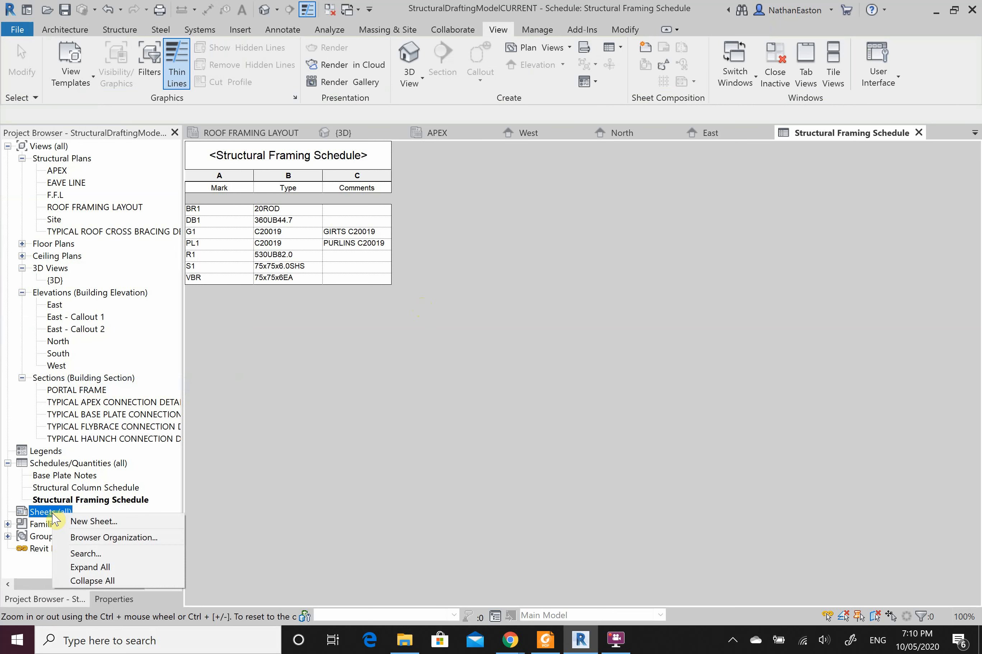
click(67, 522)
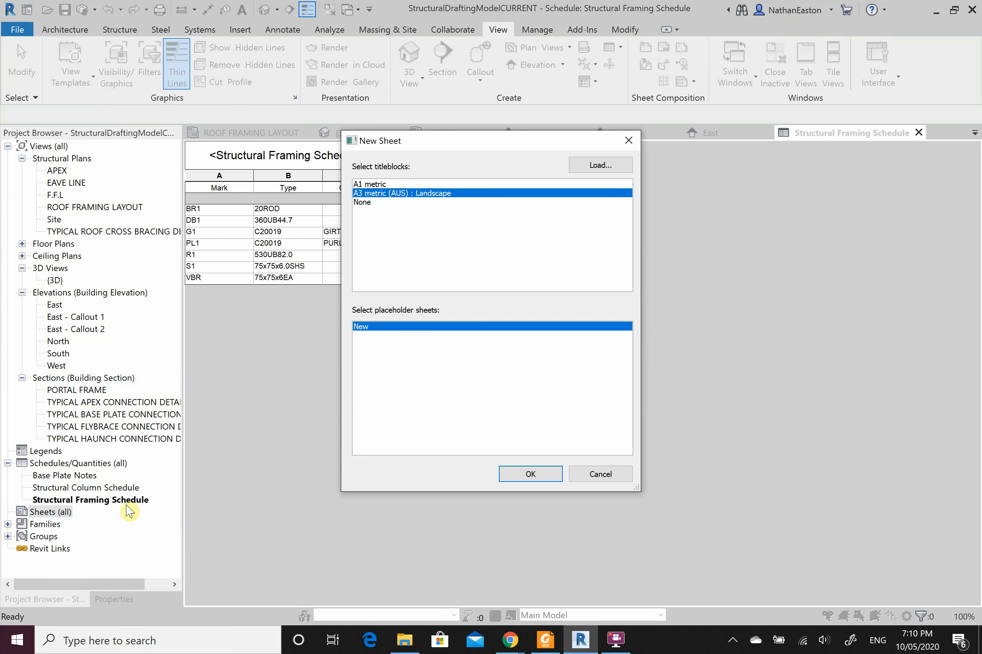
click(405, 184)
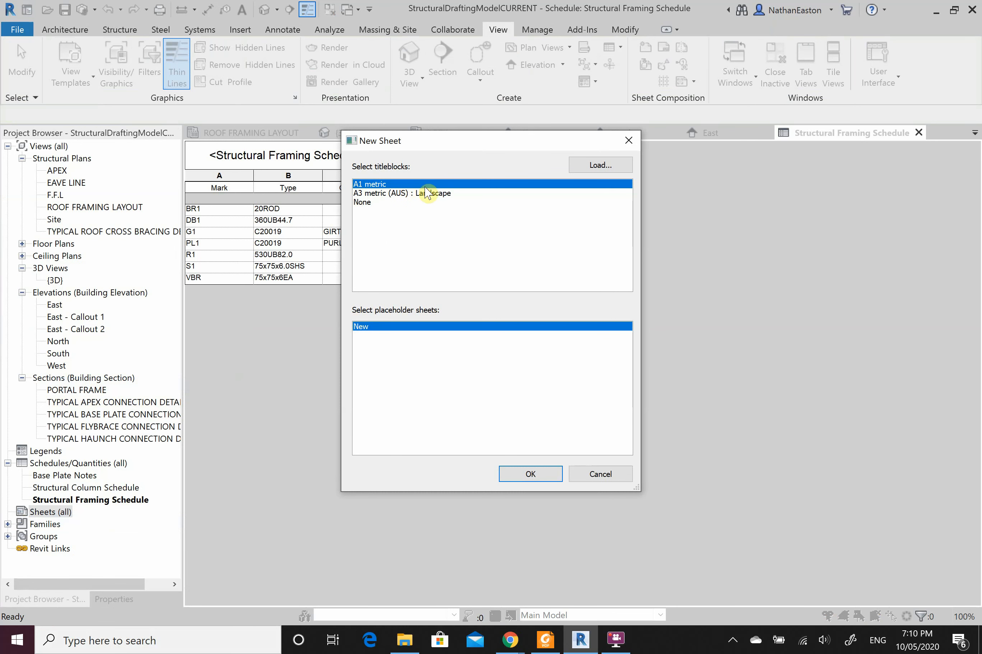
click(531, 476)
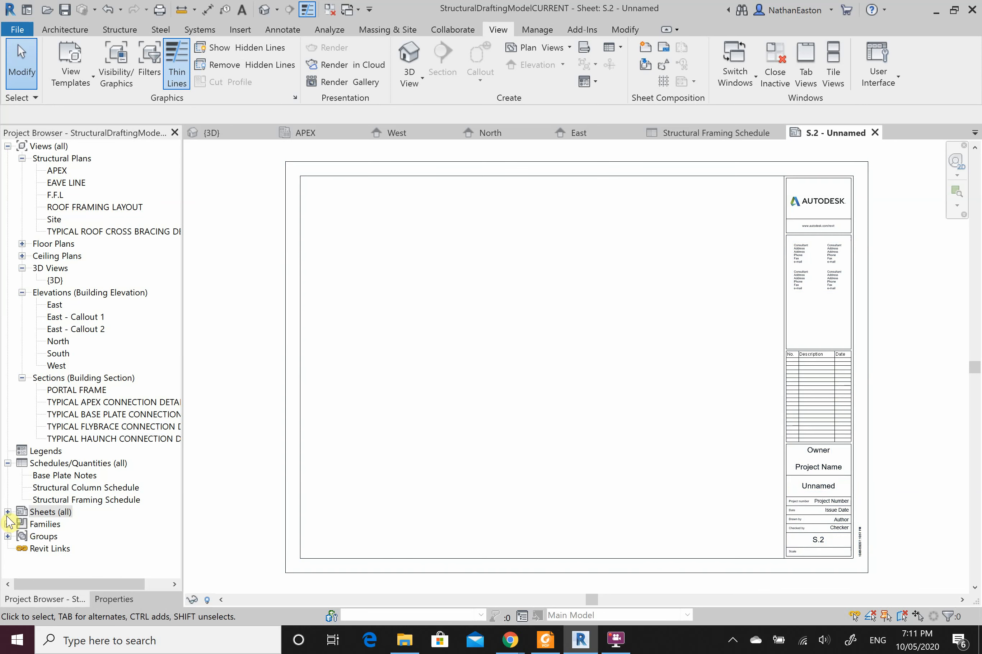
Step: Drop the ROOF FRAMING LAYOUT plan onto sheet S.2 as a 1 : 100 viewport
double_click(50, 512)
right_click(69, 524)
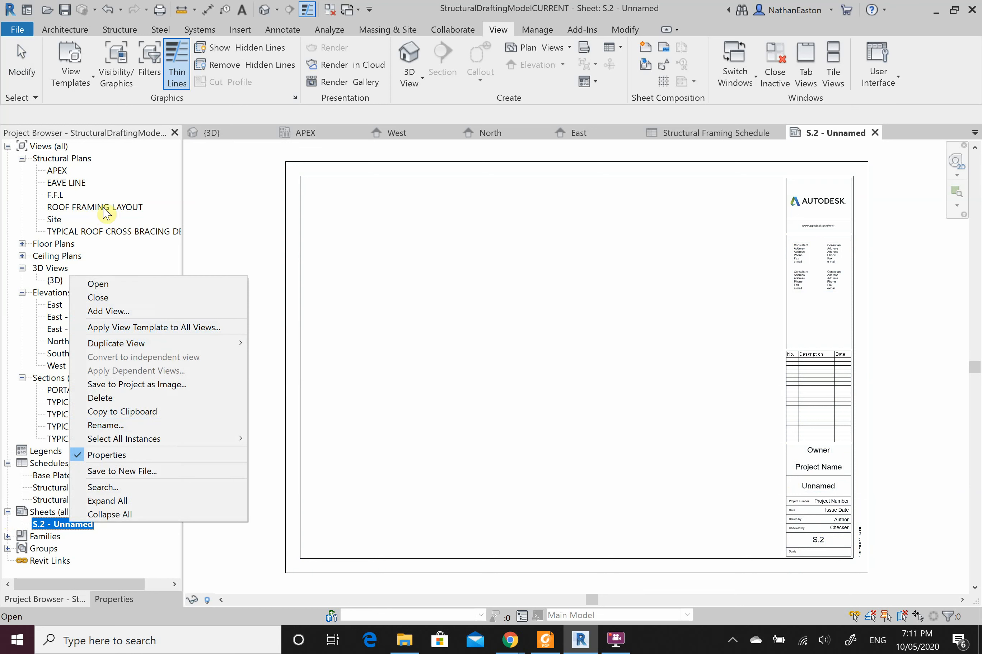
click(212, 280)
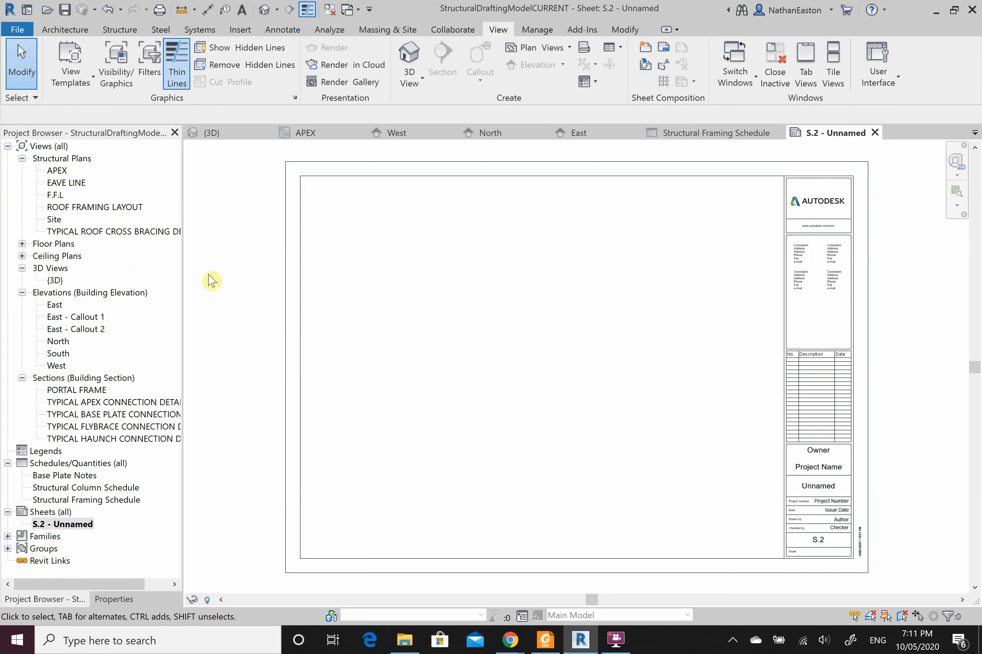
click(82, 207)
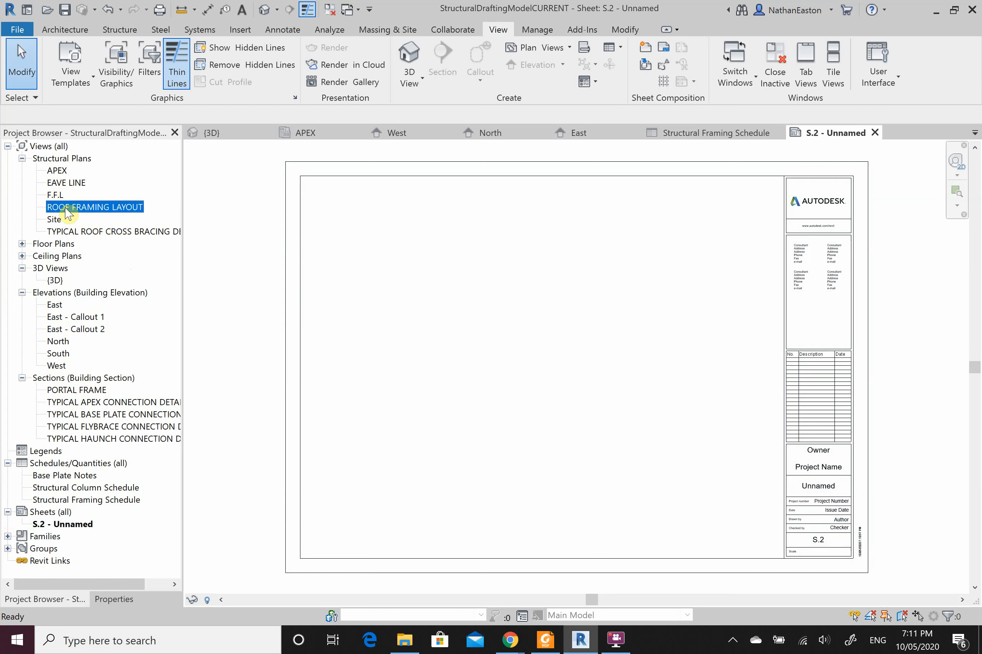
click(504, 270)
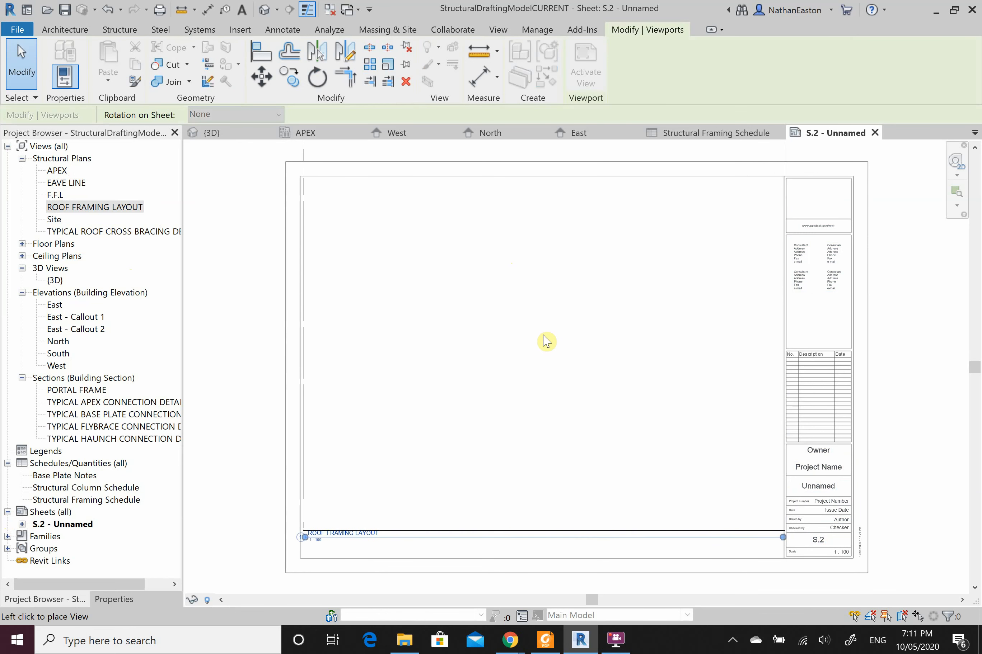
click(543, 360)
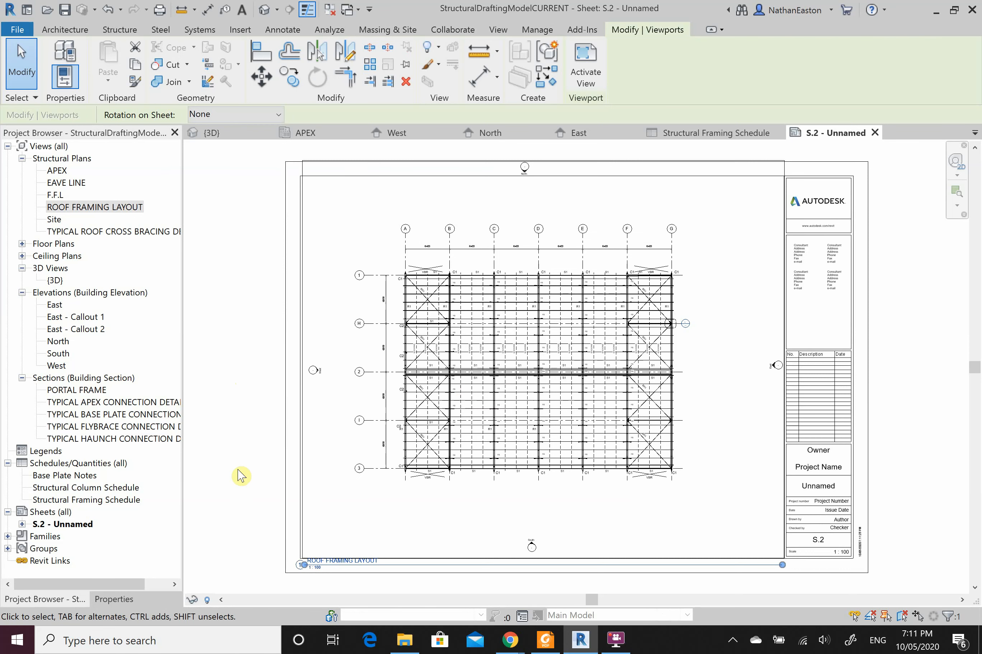
click(247, 493)
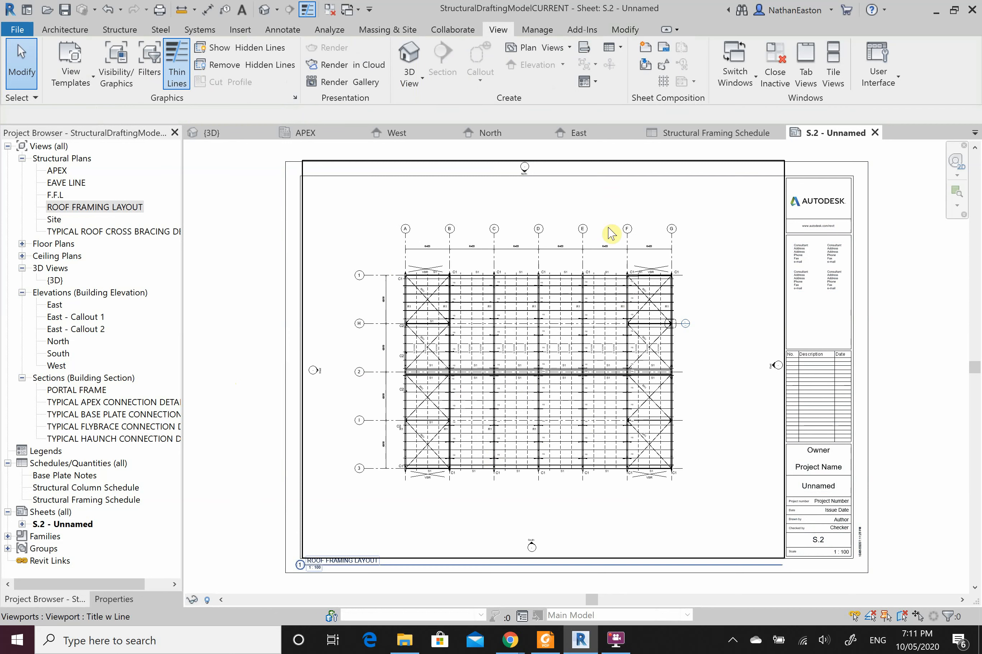
Step: Turn on Crop View with a visible crop region for the ROOF FRAMING LAYOUT plan
double_click(107, 210)
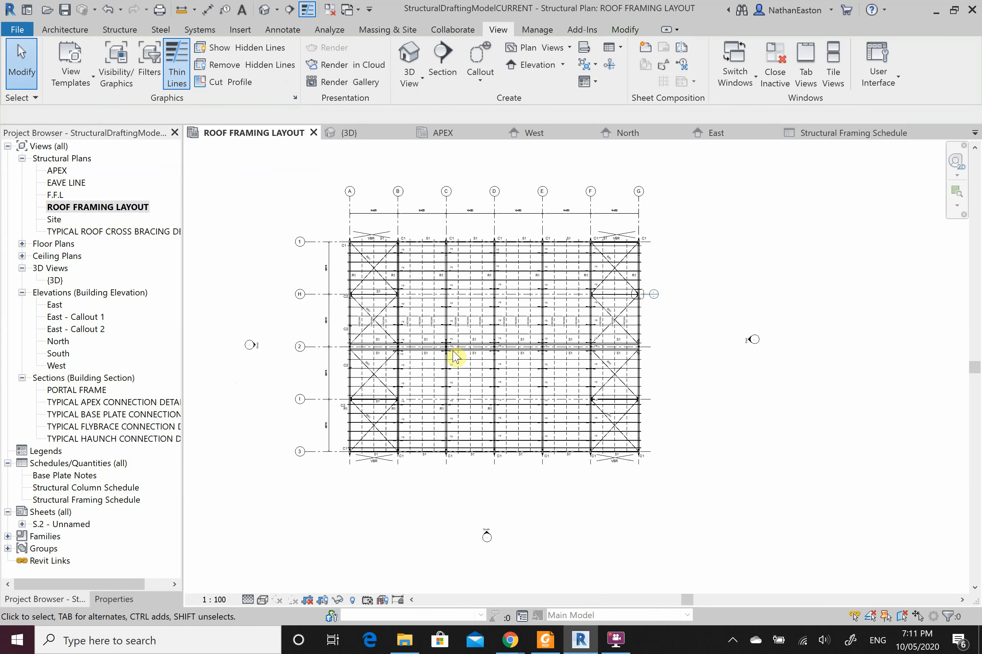
click(114, 599)
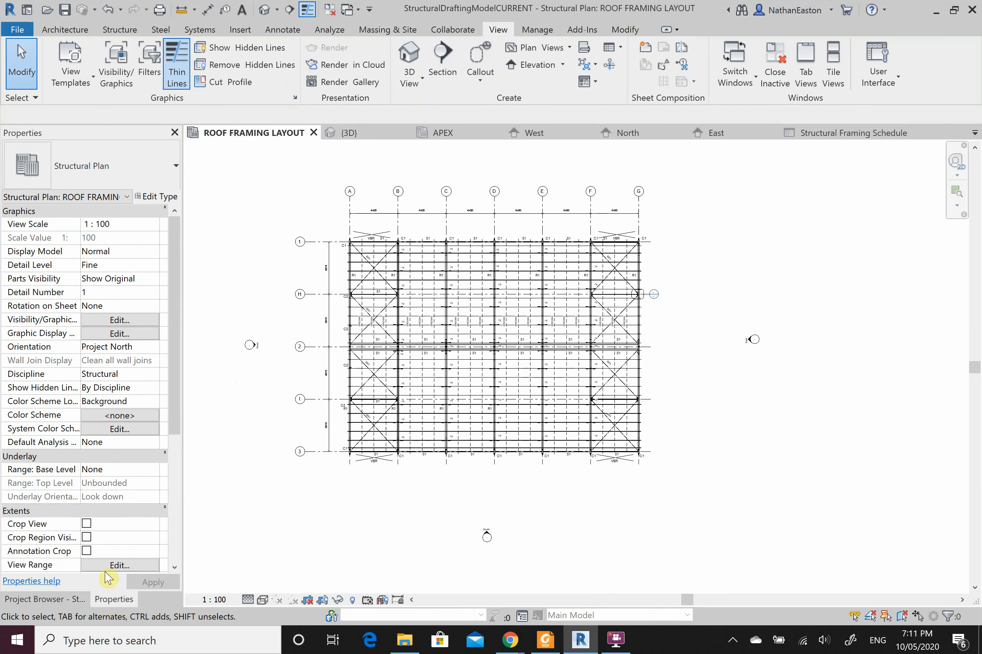
click(86, 537)
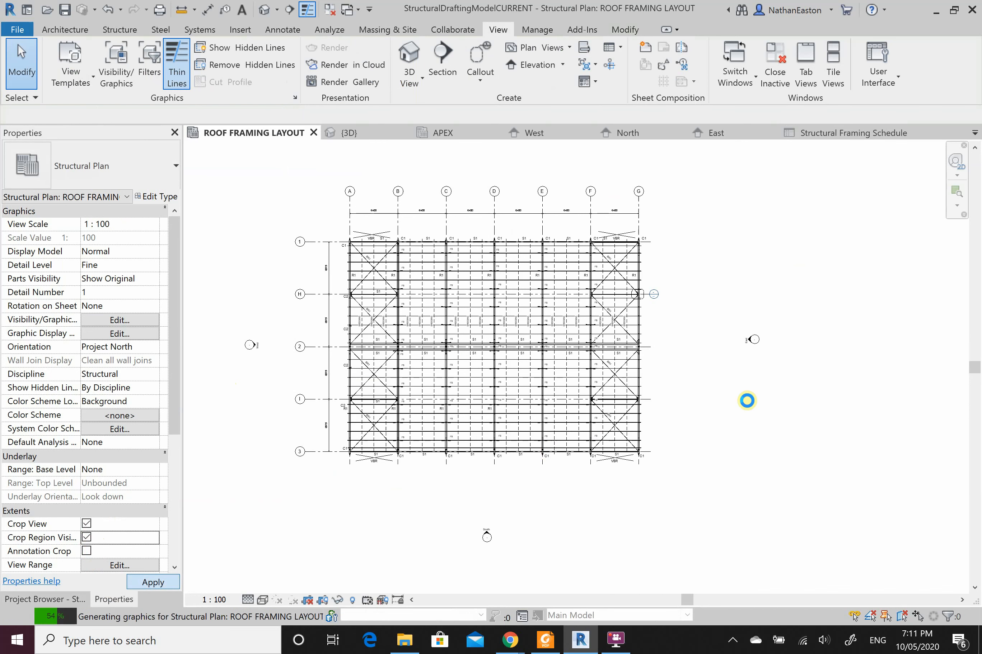
scroll(803, 420, down, 3)
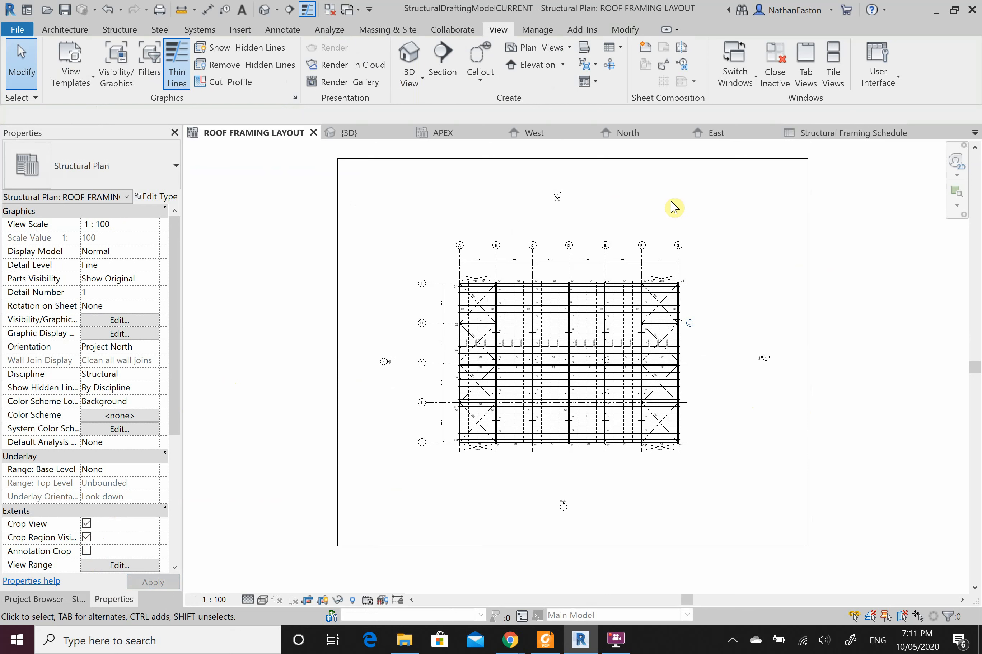
Step: Pull the top, bottom, right and left crop edges in around the framing, then reopen sheet S.2
click(630, 162)
drag(573, 160, 575, 236)
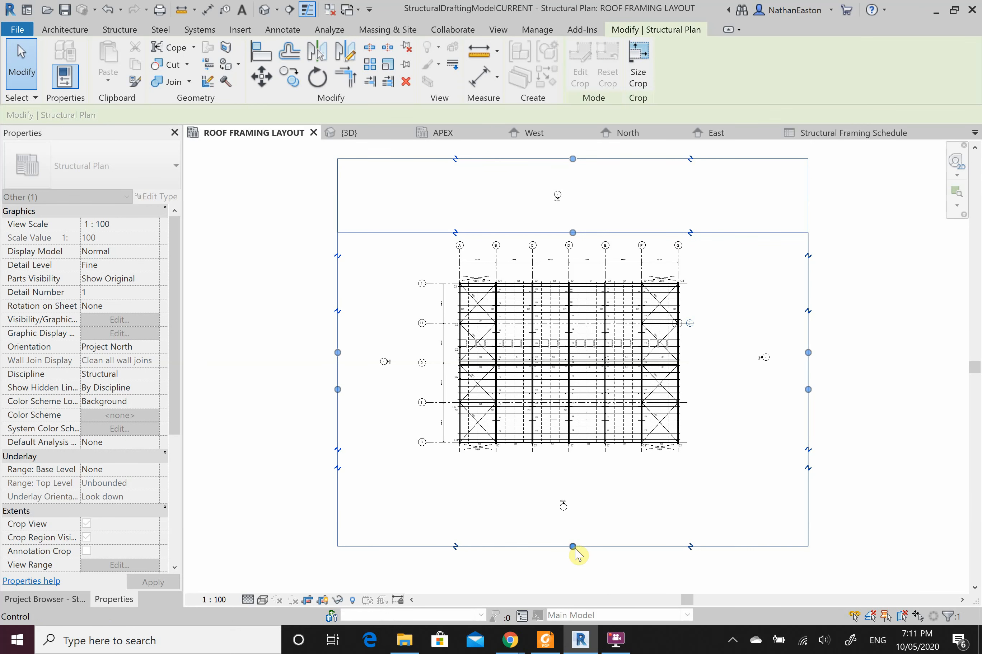
drag(573, 547, 572, 460)
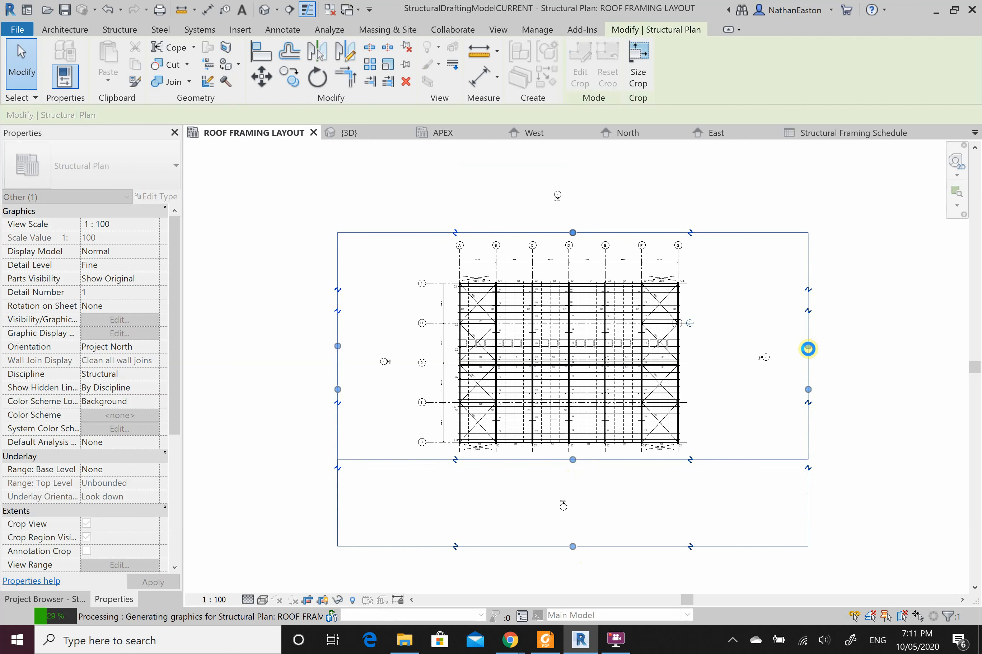
drag(808, 349, 699, 353)
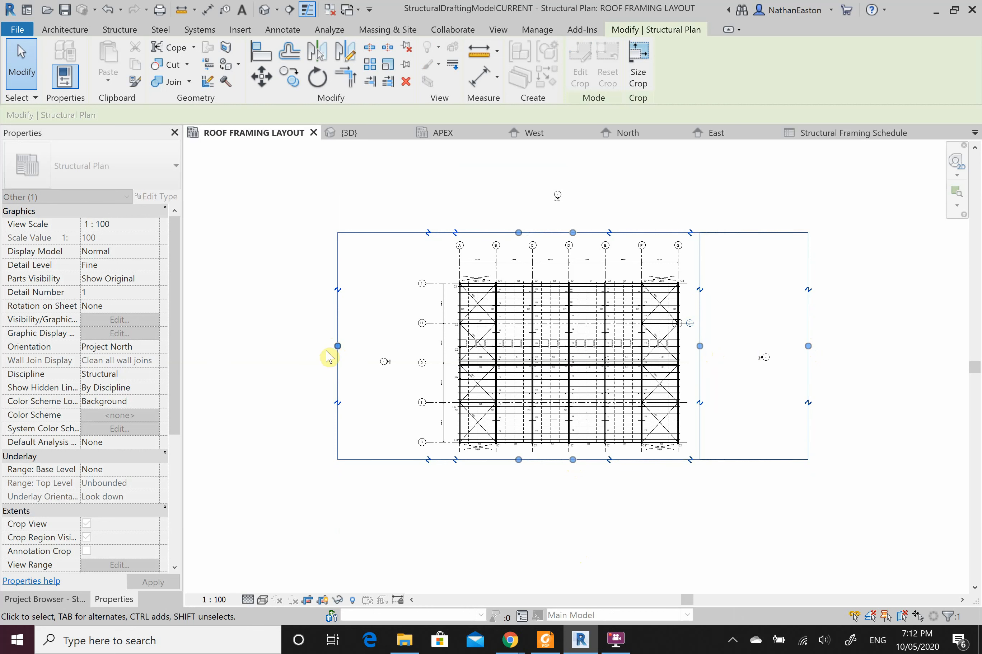
drag(338, 346, 419, 379)
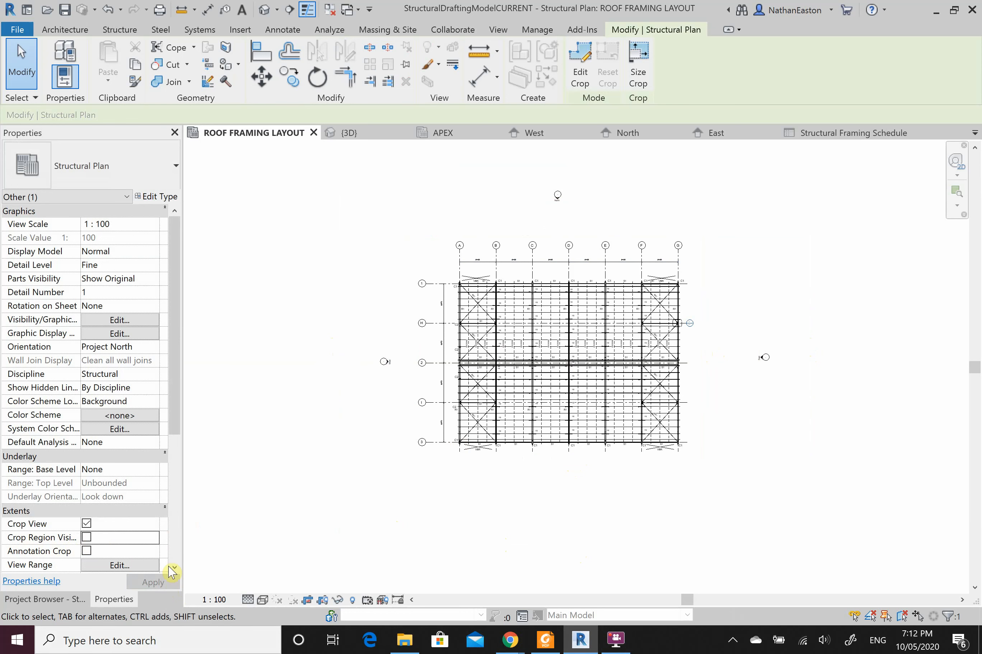
click(46, 600)
double_click(74, 527)
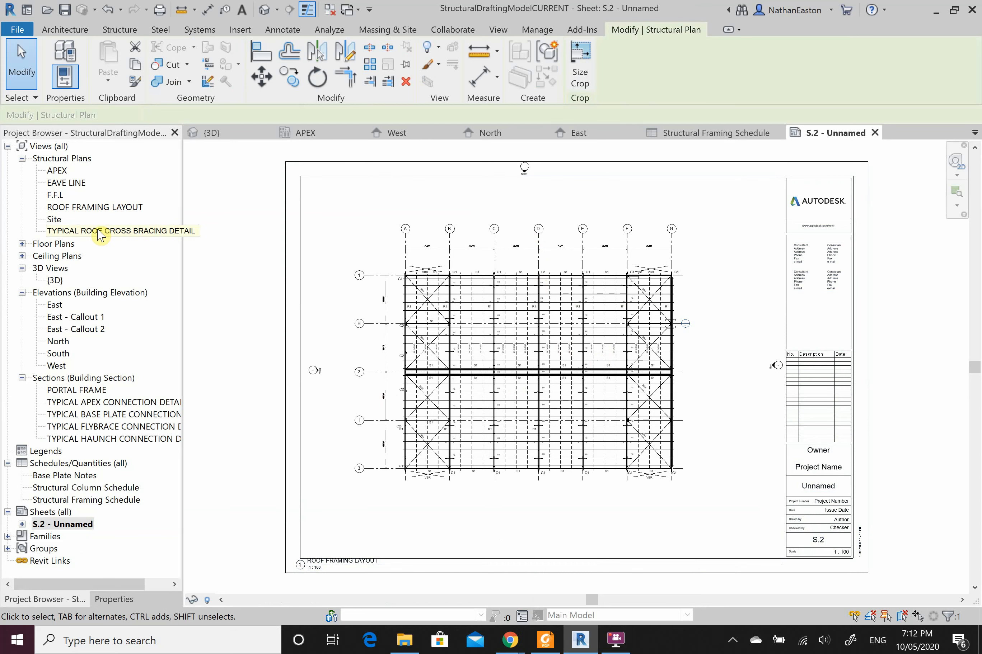
Step: Show the ROOF FRAMING LAYOUT crop region again and turn on Annotation Crop
double_click(102, 207)
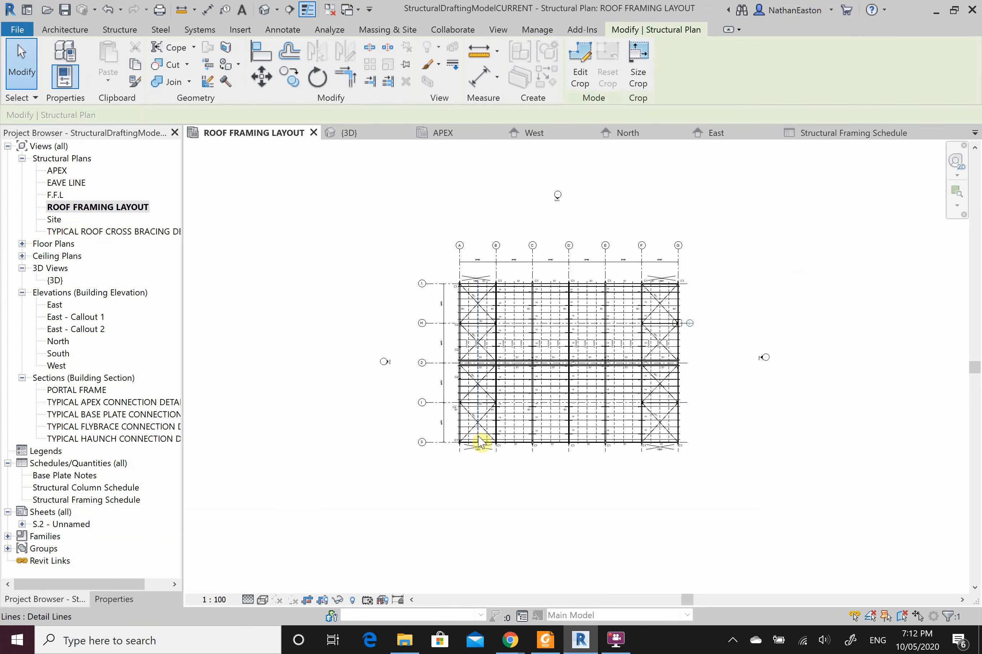
click(114, 600)
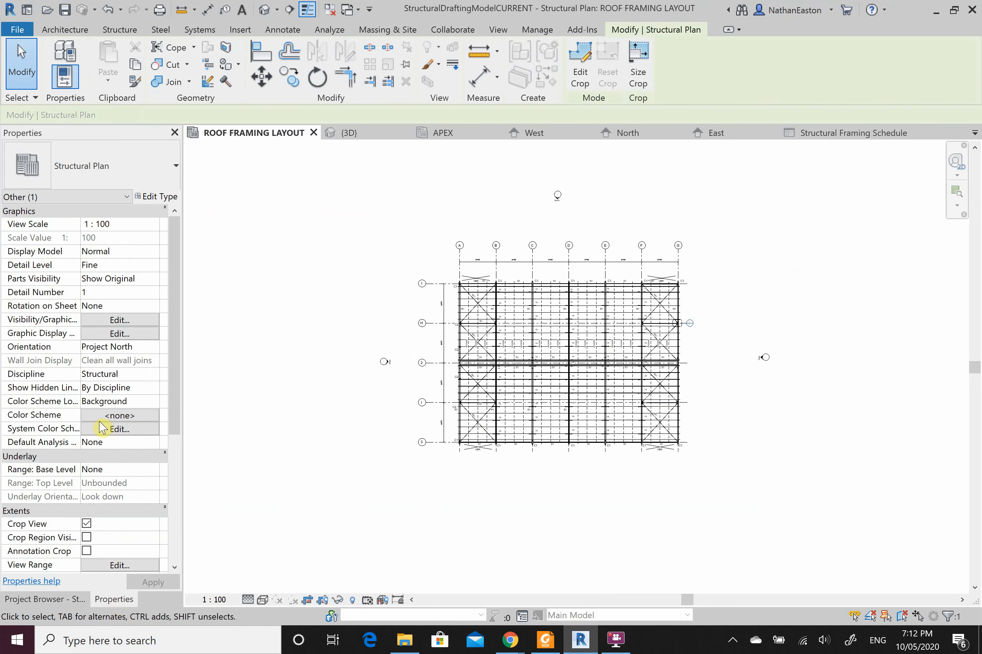
click(86, 537)
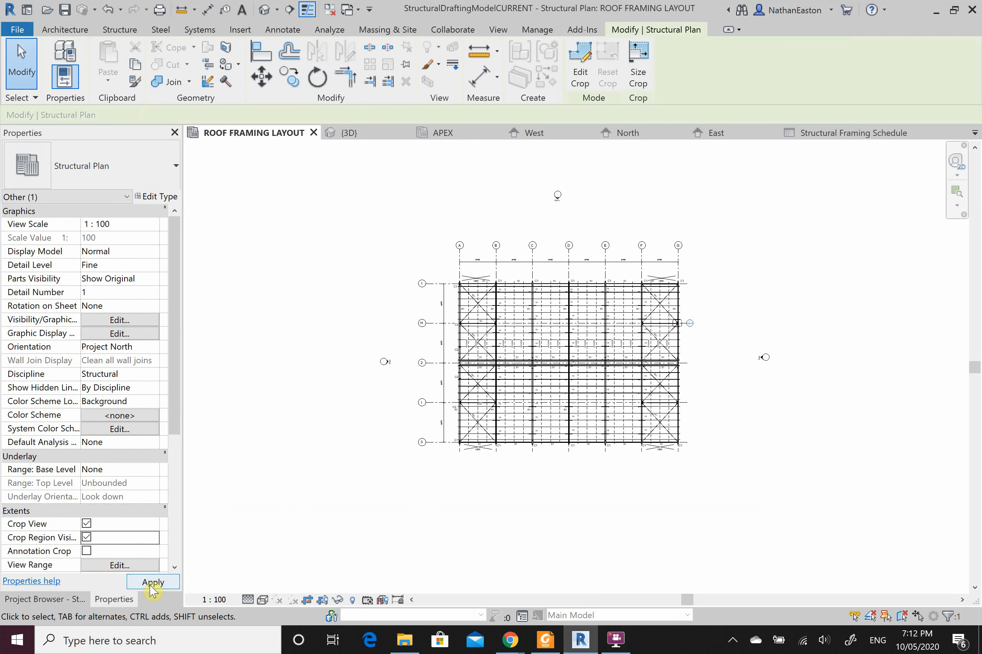
click(148, 583)
click(86, 551)
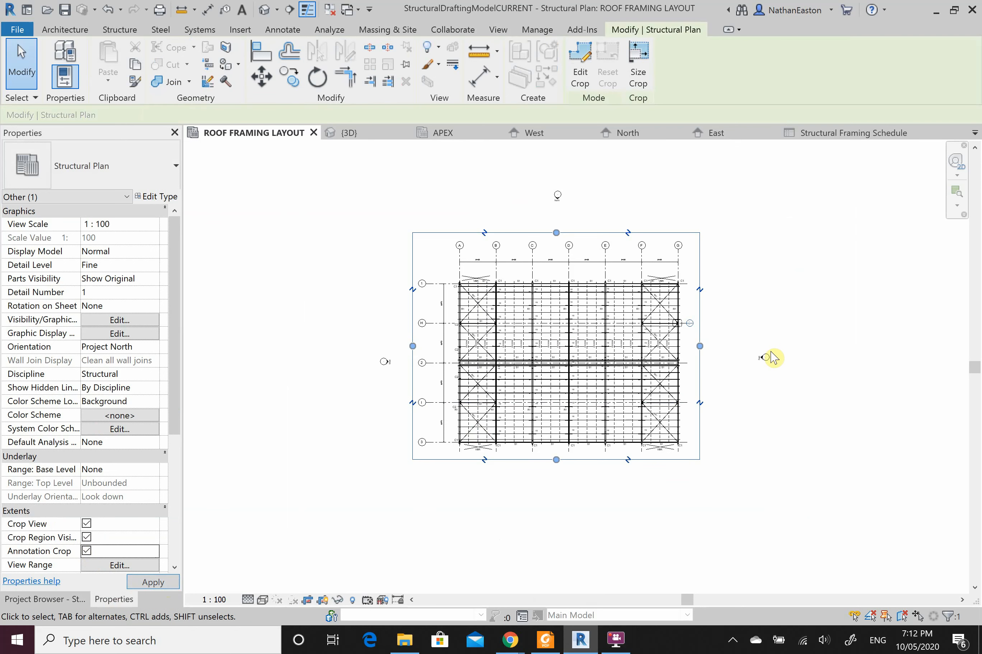
scroll(432, 365, up, 2)
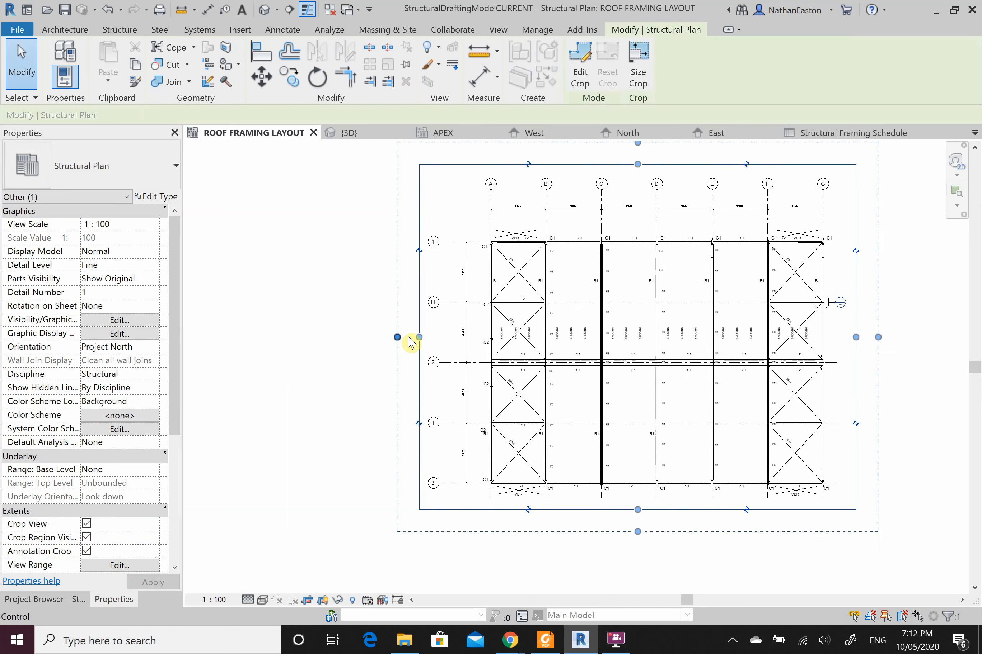
Step: Tighten the left, right and bottom annotation crop boundaries around the grid bubbles
drag(403, 336, 391, 356)
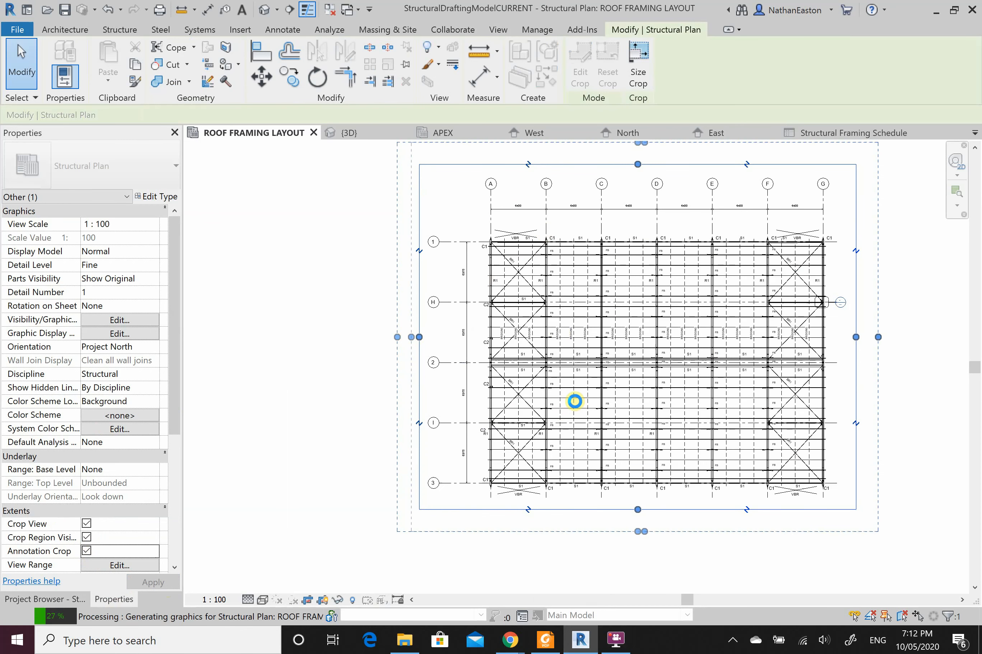
scroll(801, 223, down, 2)
middle_drag(800, 222, 648, 272)
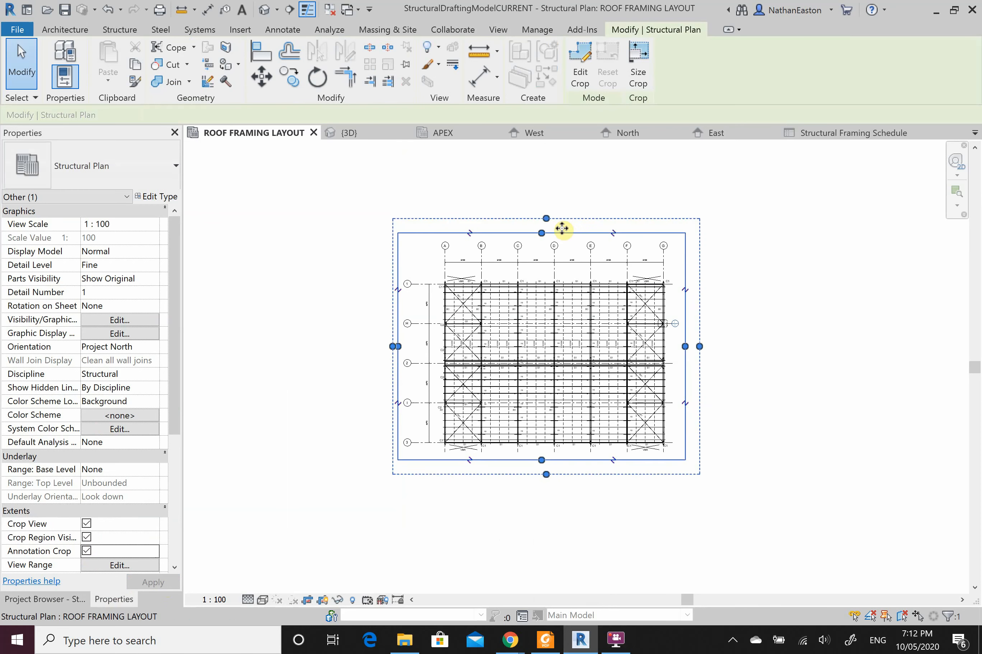
drag(704, 348, 700, 347)
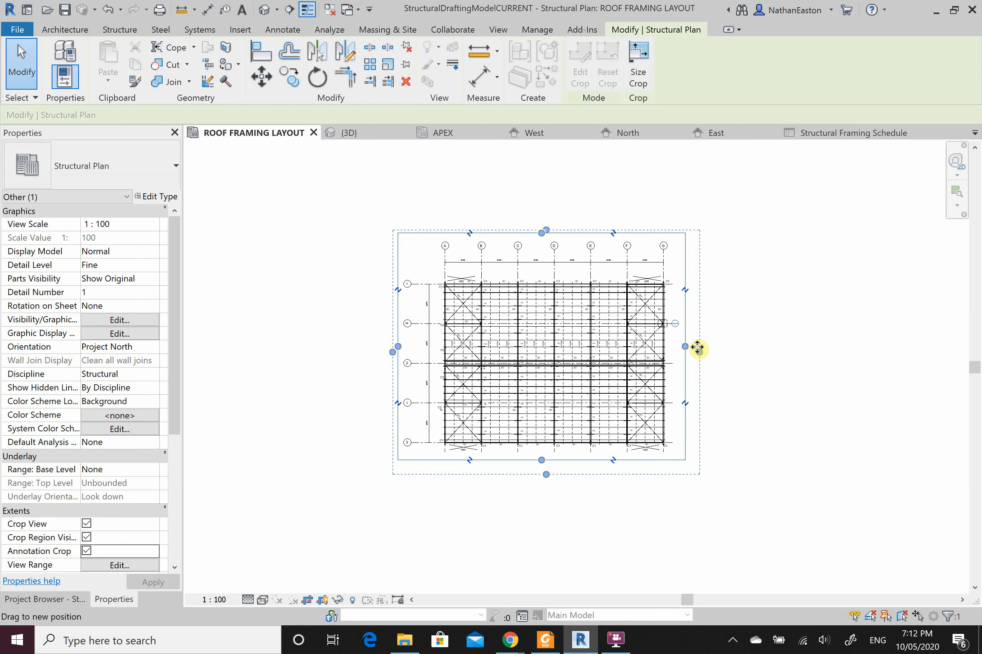
drag(699, 350, 692, 351)
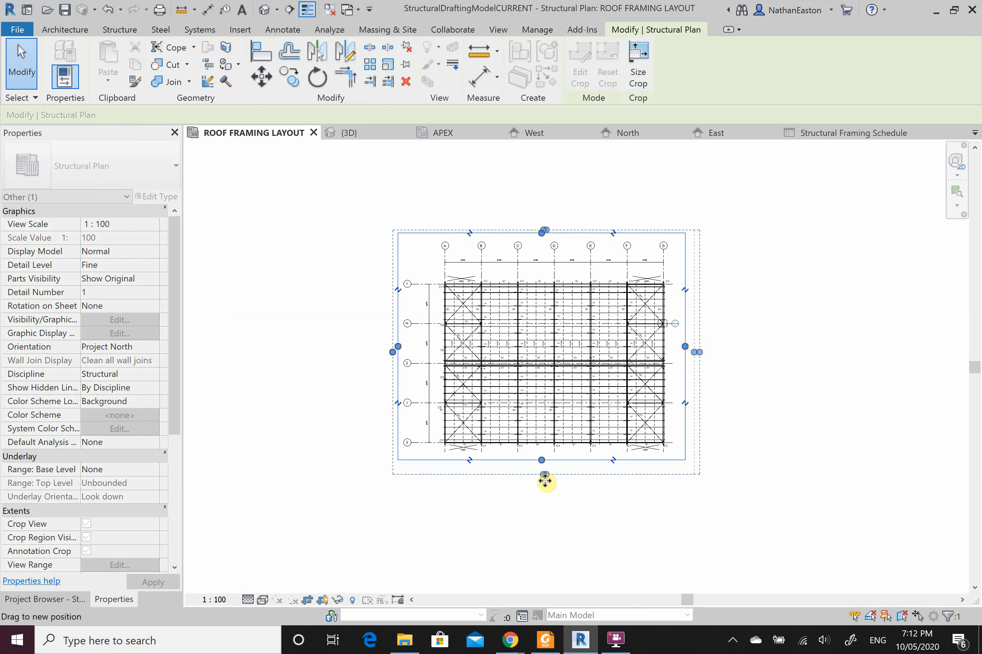
click(545, 476)
scroll(546, 481, up, 2)
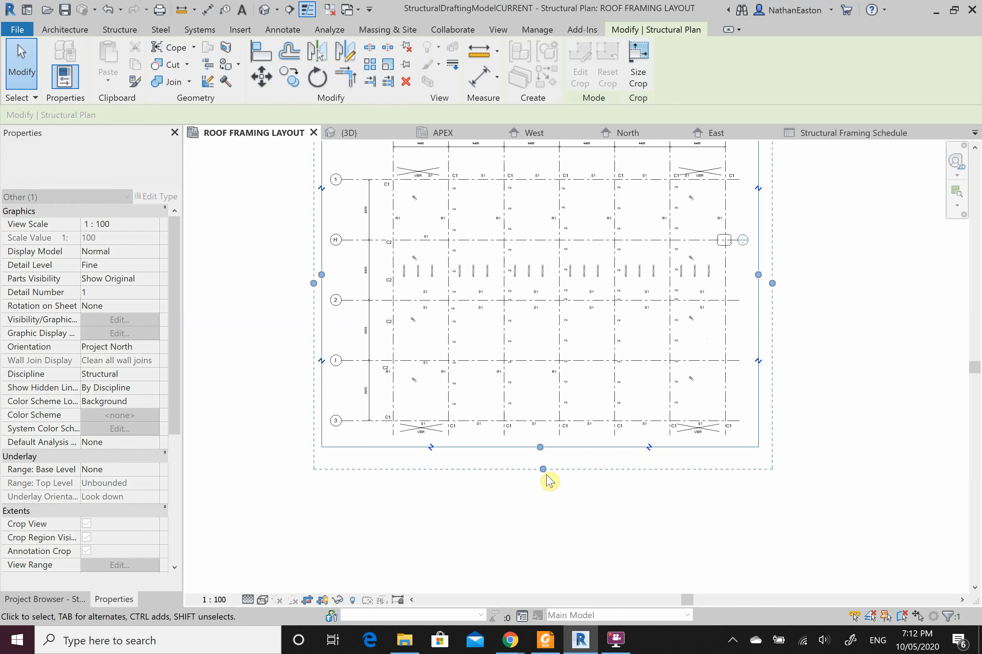
scroll(549, 481, up, 2)
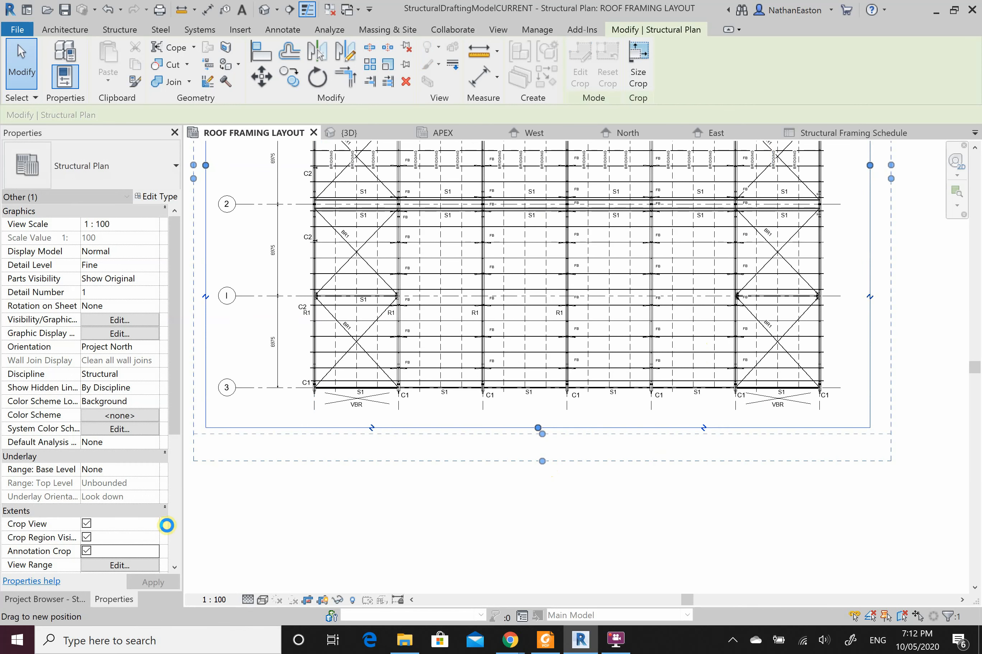
Step: Hide the crop region boundaries and reopen sheet S.2
click(86, 538)
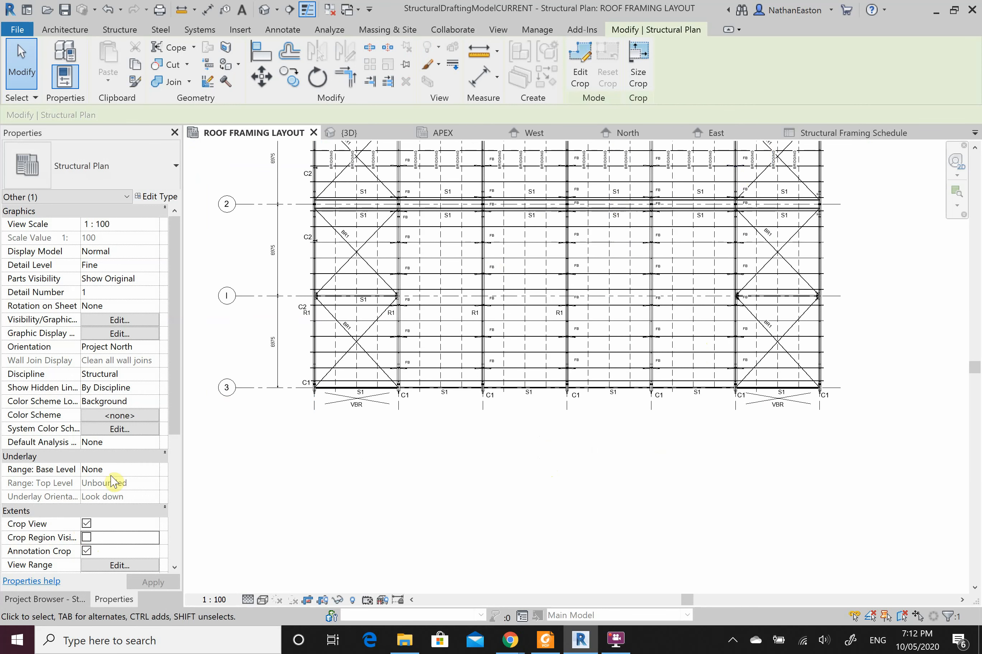
click(32, 599)
double_click(64, 525)
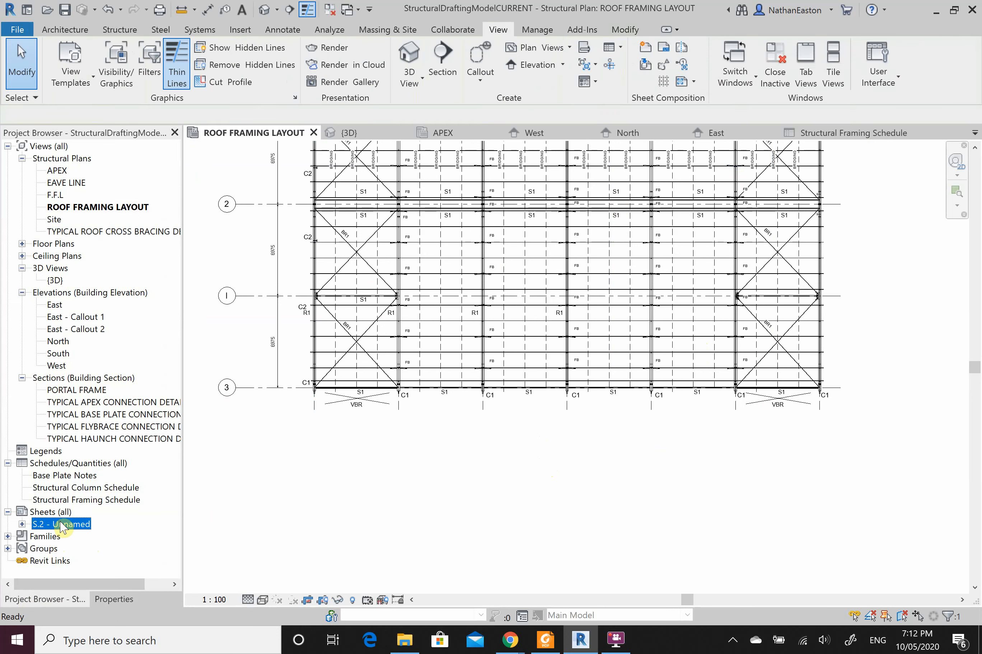
Step: Move the ROOF FRAMING LAYOUT viewport up and to the left on sheet S.2
click(597, 303)
click(634, 395)
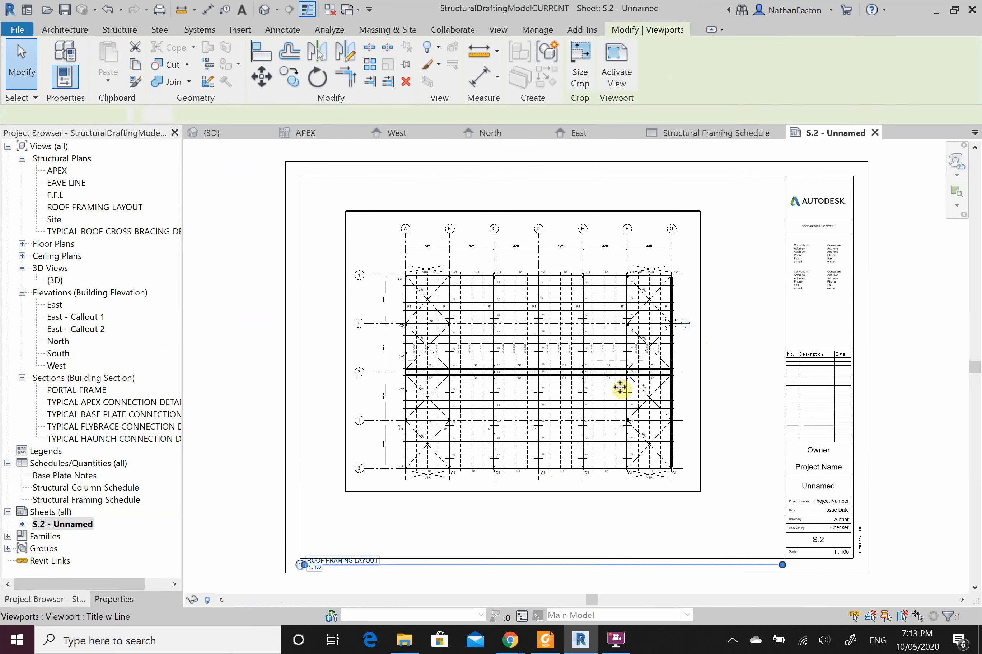
drag(616, 385, 417, 463)
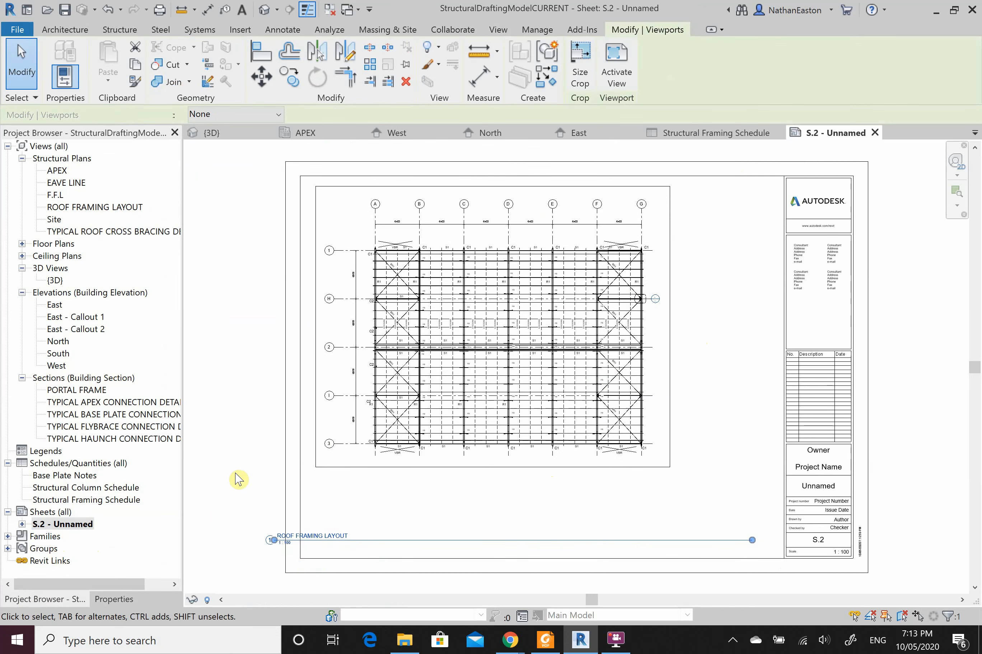
click(235, 477)
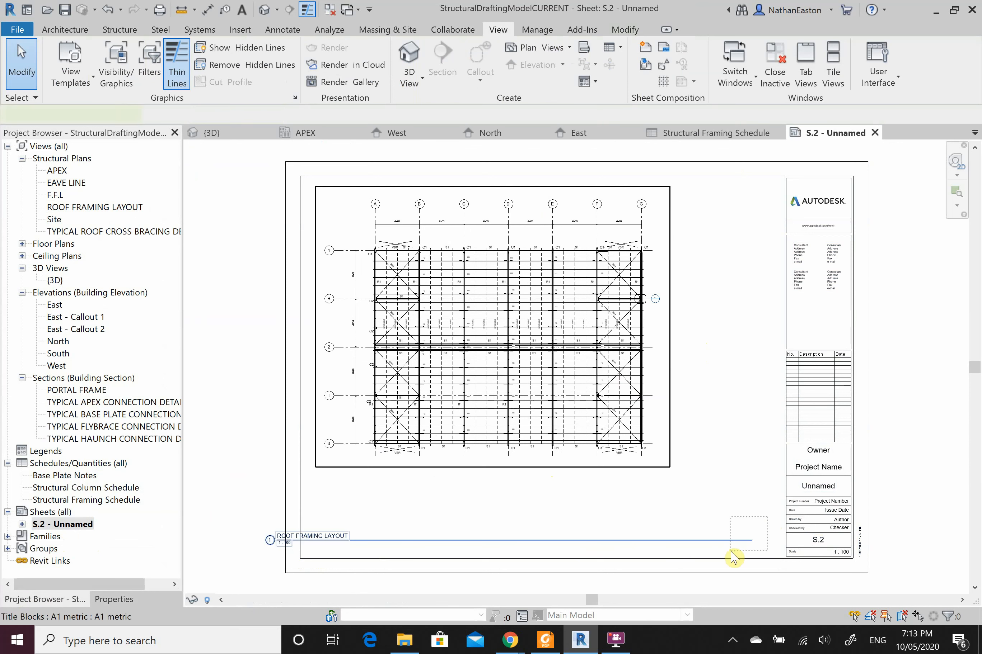
Step: Drag the viewport title up just beneath the plan's lower-left corner
click(746, 541)
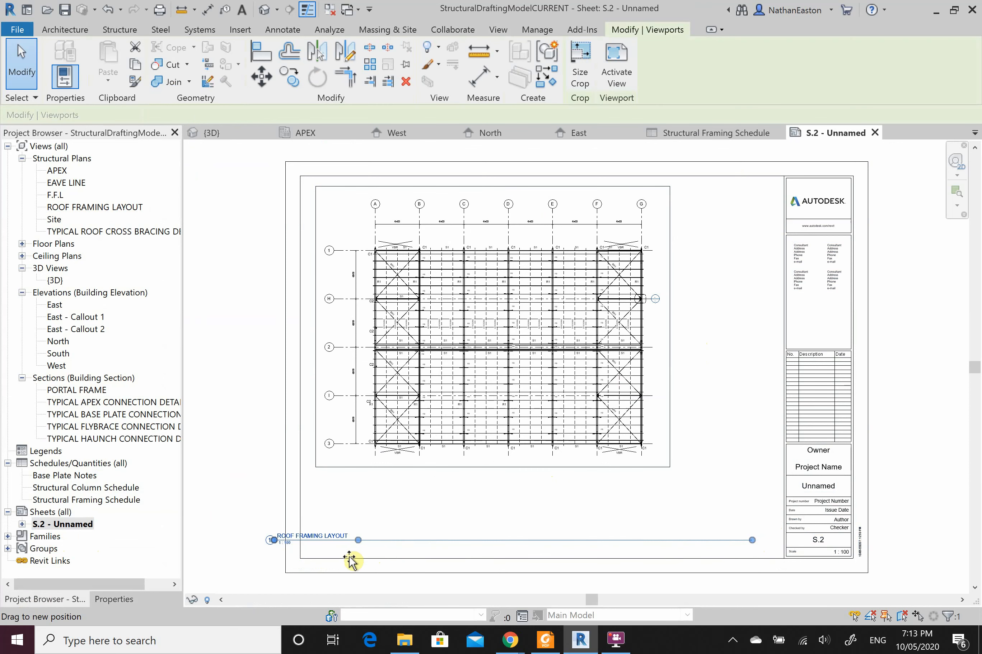
click(330, 536)
click(401, 519)
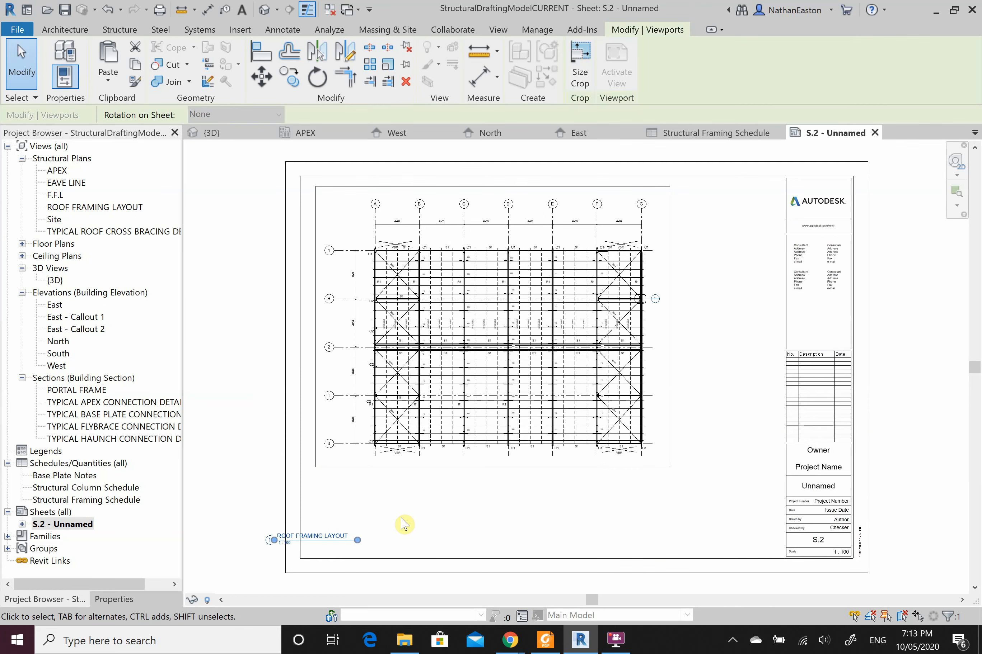
click(242, 525)
click(286, 540)
mouse_move(286, 545)
mouse_down()
mouse_move(338, 503)
mouse_move(341, 487)
mouse_up()
click(495, 517)
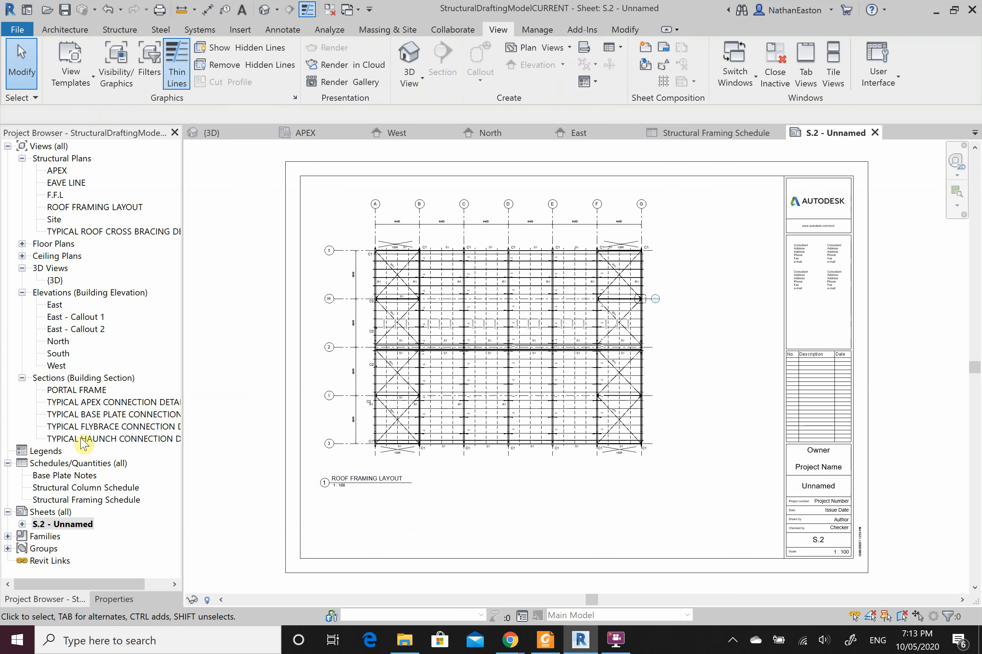